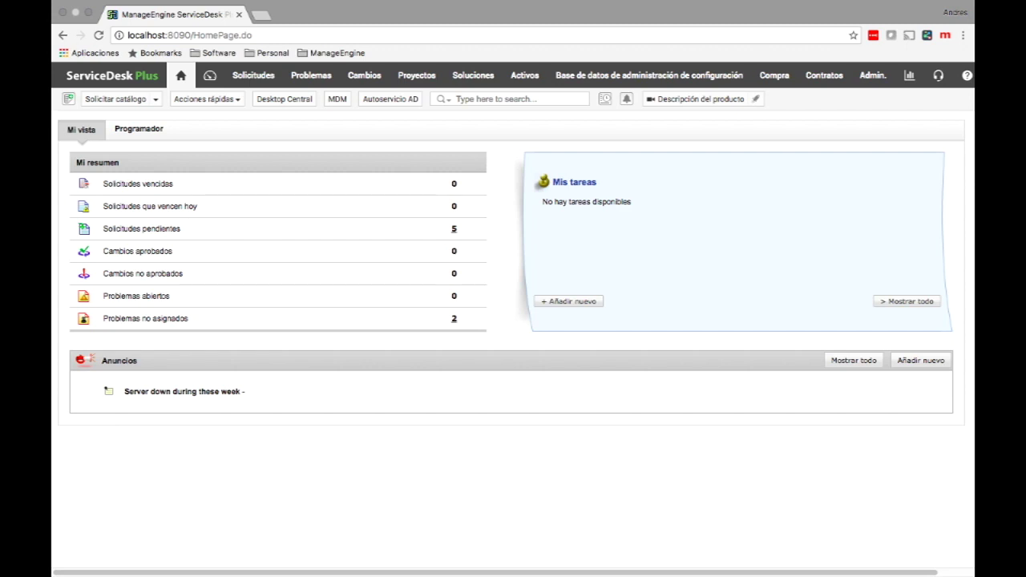
- Open the project types list in the administrator settings for project coordination (Coordinación de proyectos)
click(873, 76)
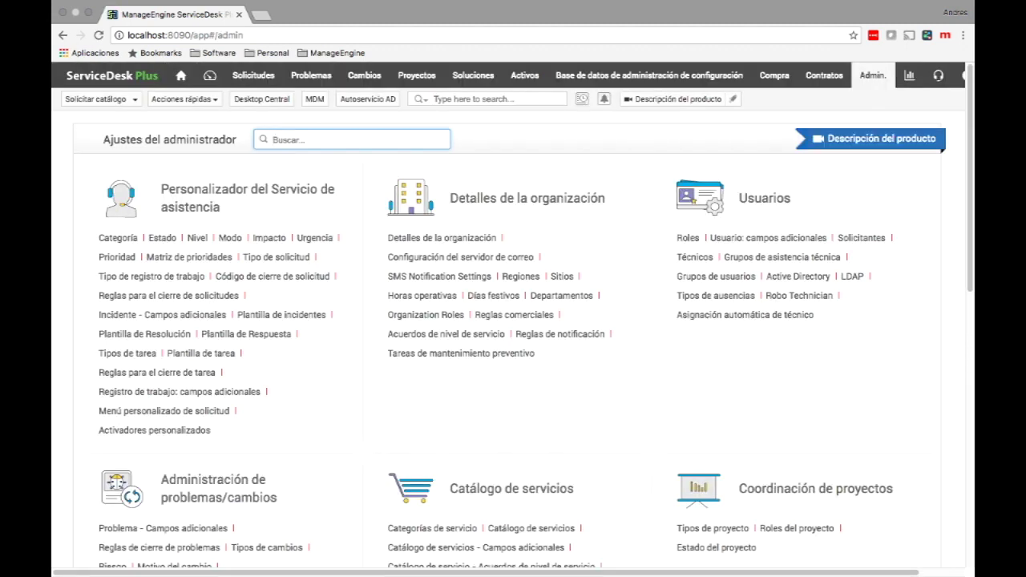
scroll(513, 321, down, 5)
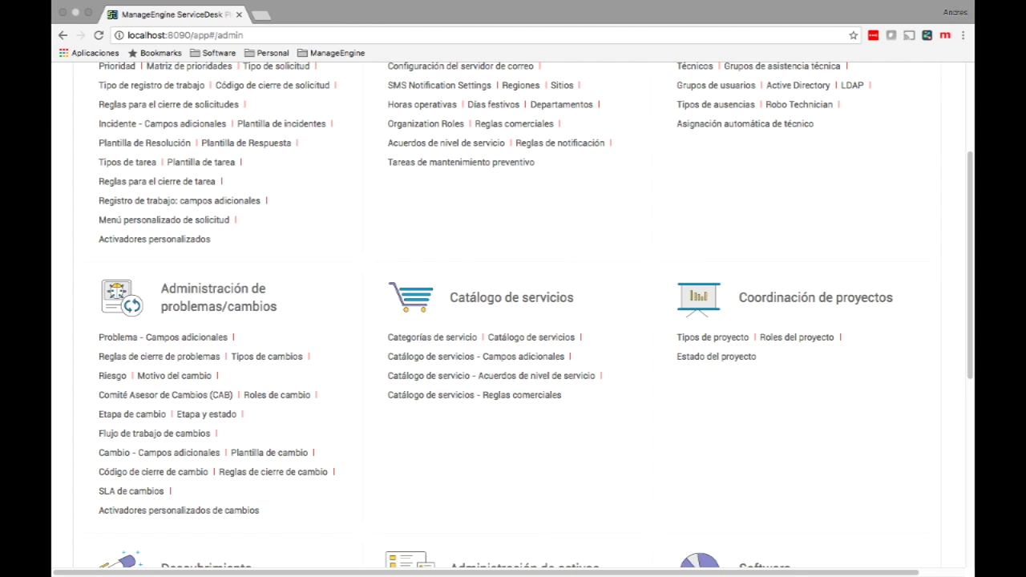
click(712, 336)
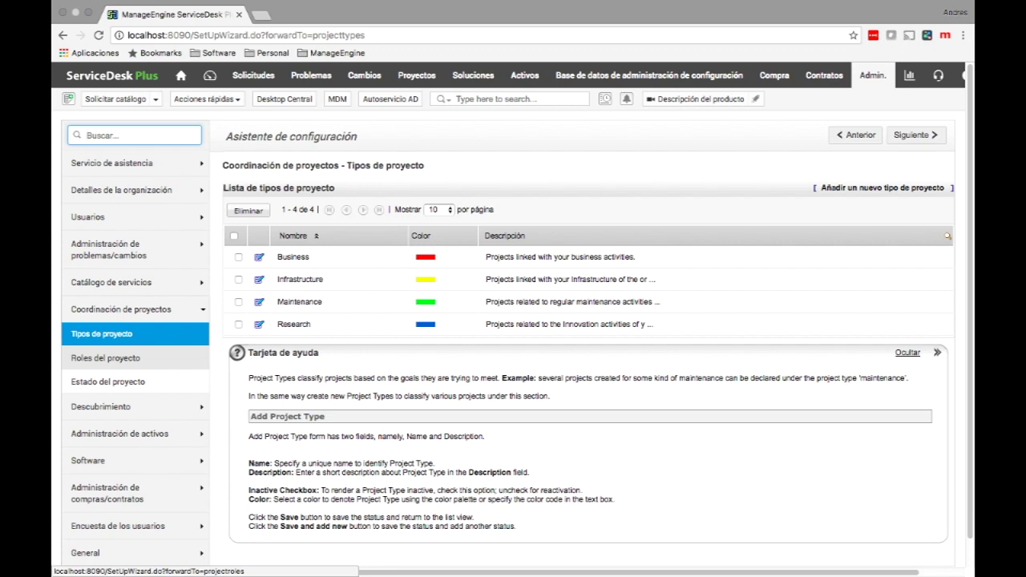
- Start a new project role in the project roles settings and name it "Operador del proyecto"
click(105, 357)
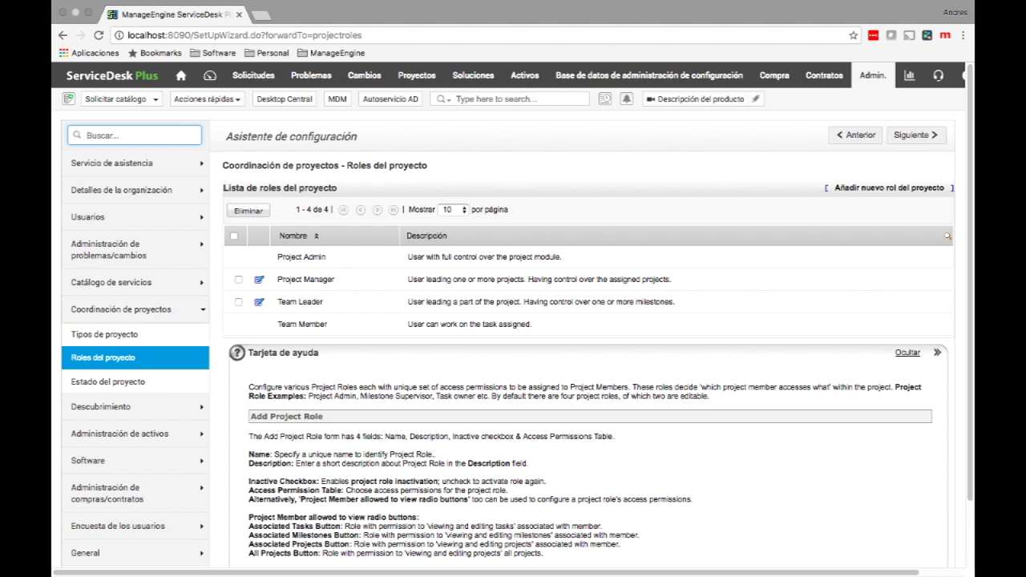
click(889, 188)
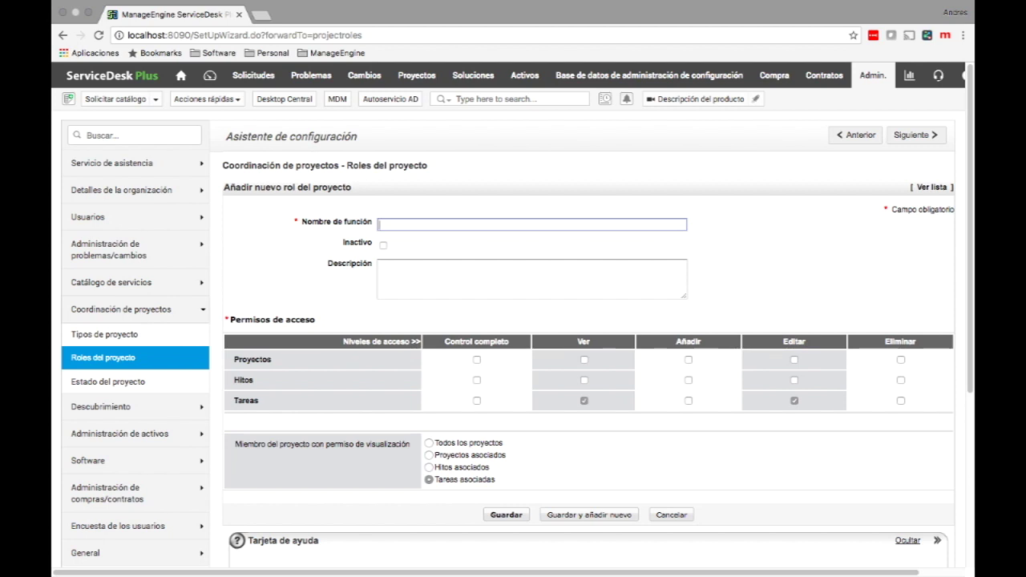
text(Operador del proyecto)
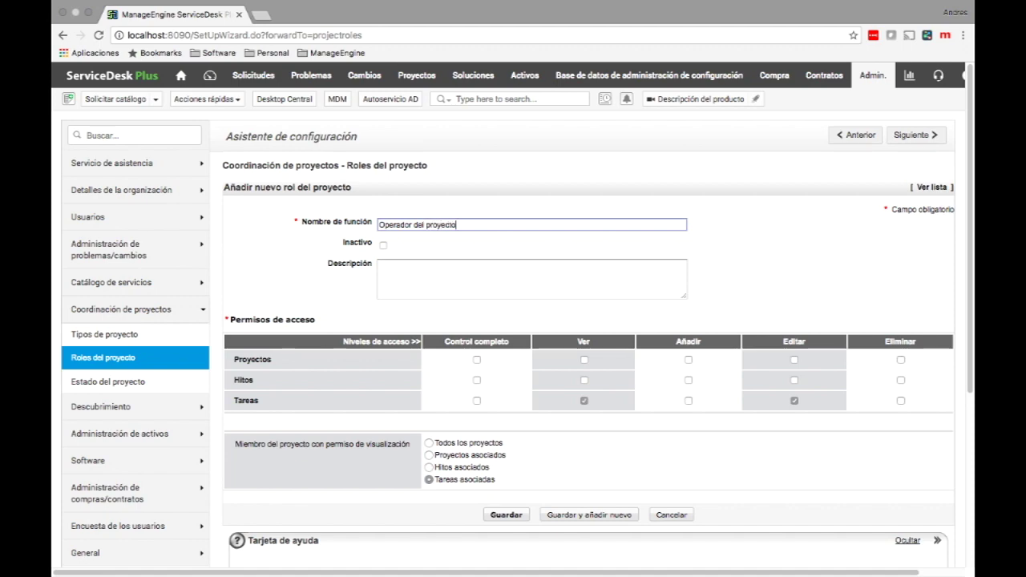
- Set the new role's project member viewing permission to "Todos los proyectos" and save the role
scroll(512, 315, down, 1)
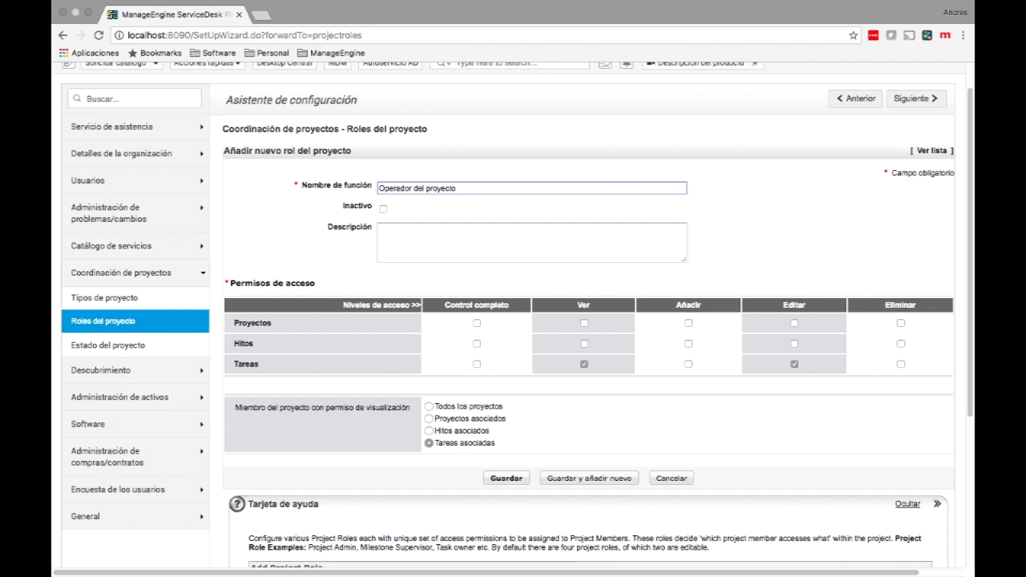
click(429, 407)
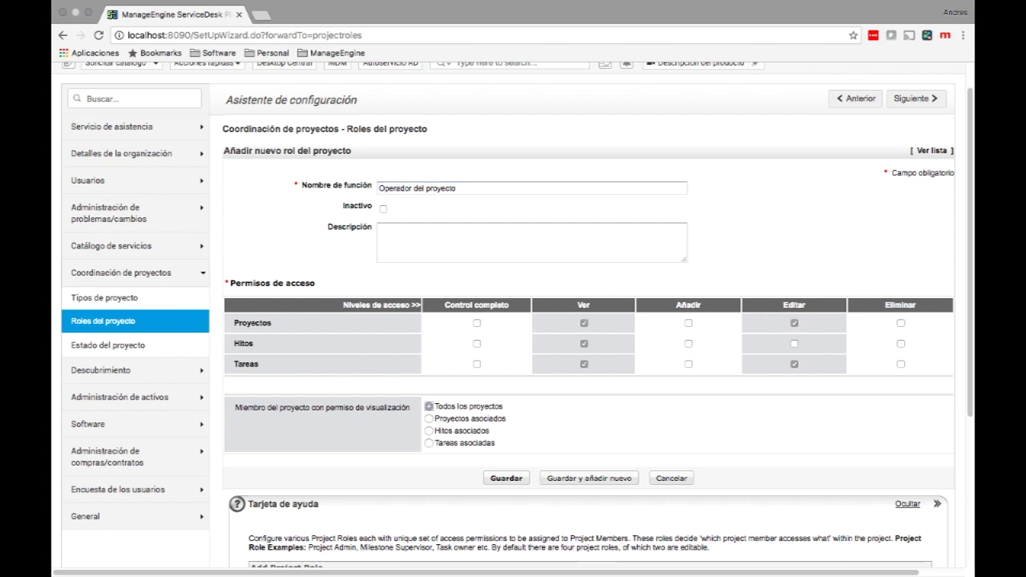
click(429, 418)
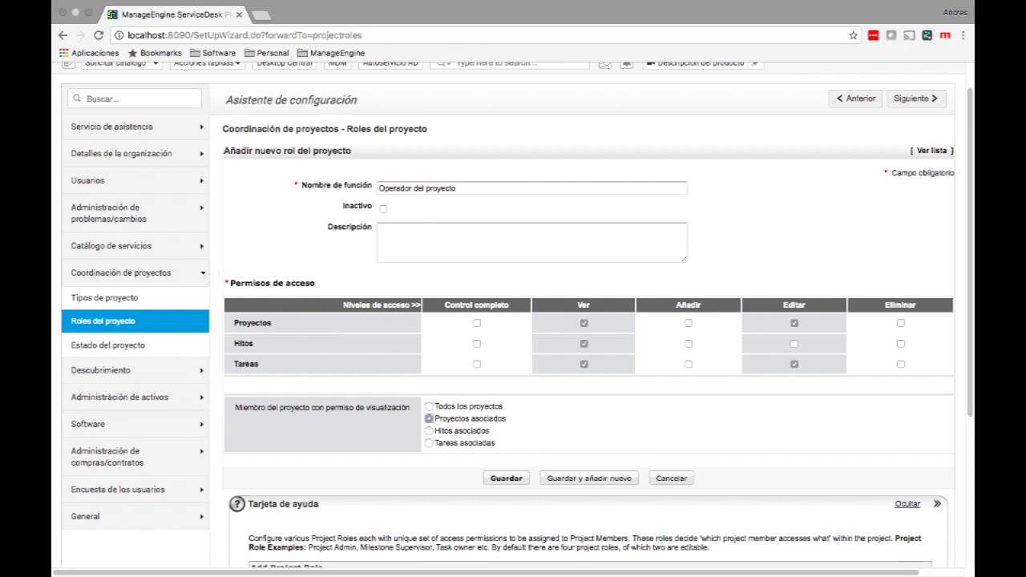
click(429, 431)
click(429, 443)
click(429, 407)
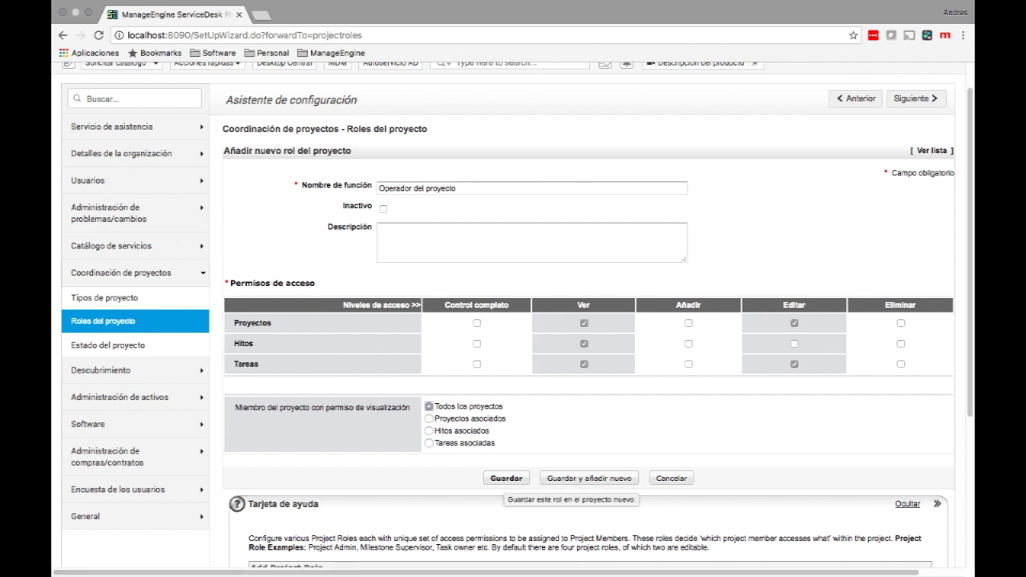
click(506, 478)
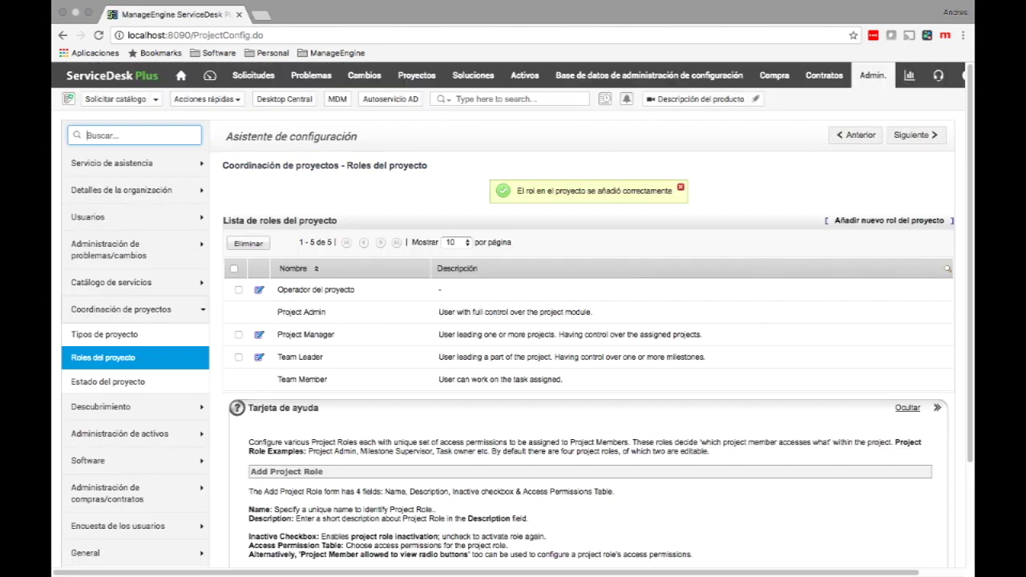
- Rename the project status "Open" as "Abierto" in the project status settings and save it
click(109, 381)
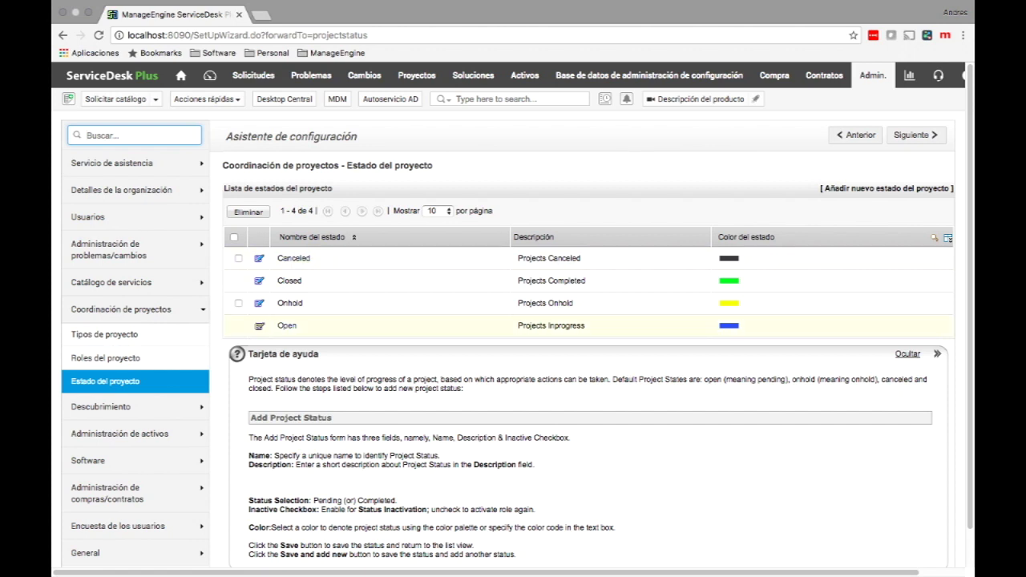
click(259, 325)
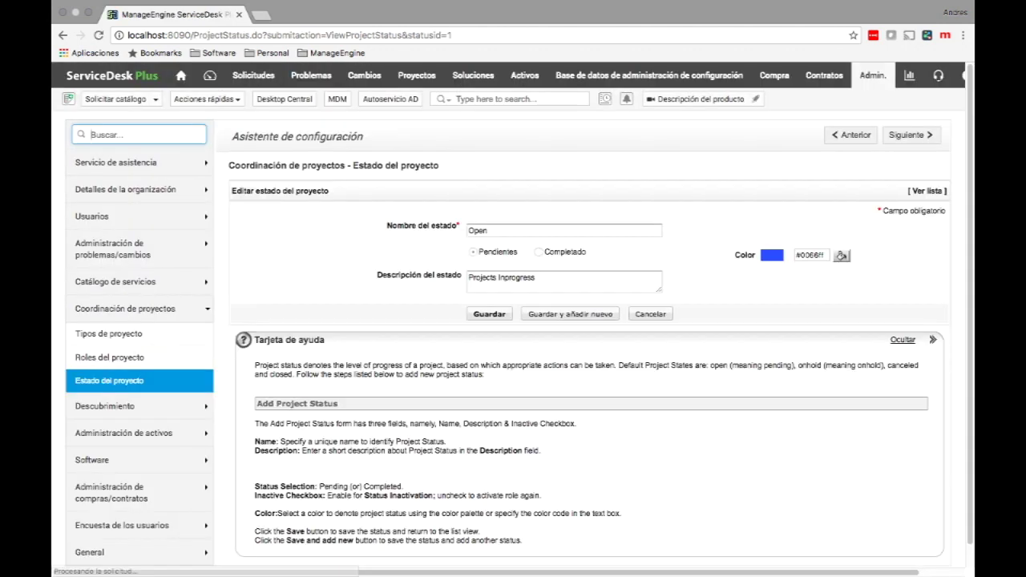
text(Abierto)
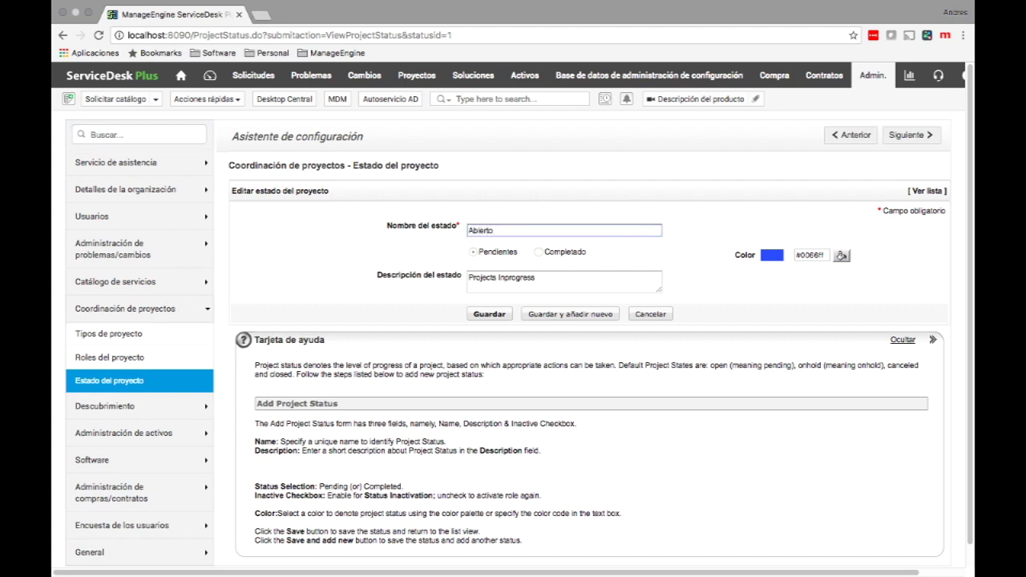
click(489, 313)
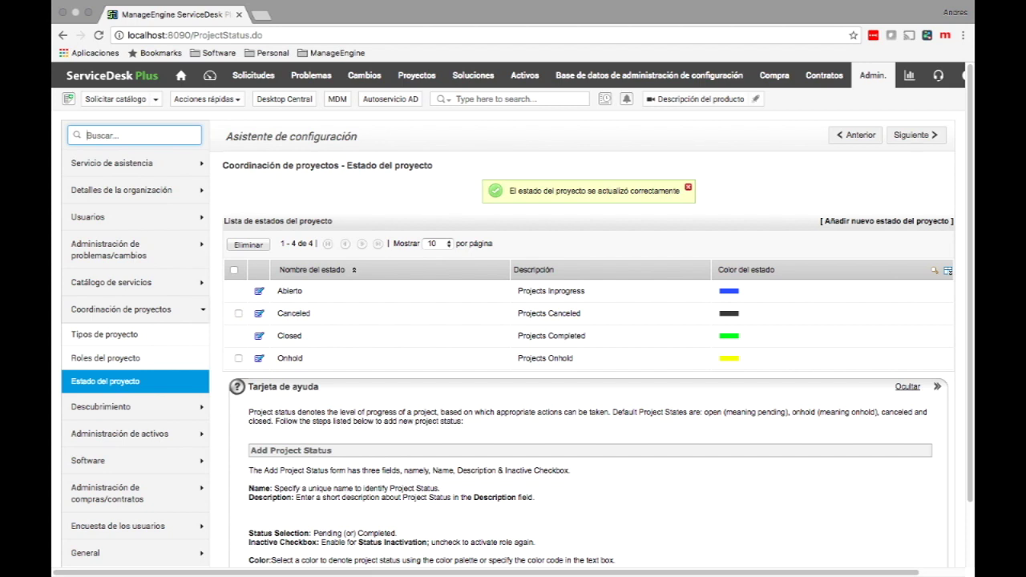
- Add a new project status named "En espera de presupuesto", keeping it classed as Pendientes, and save it
click(887, 221)
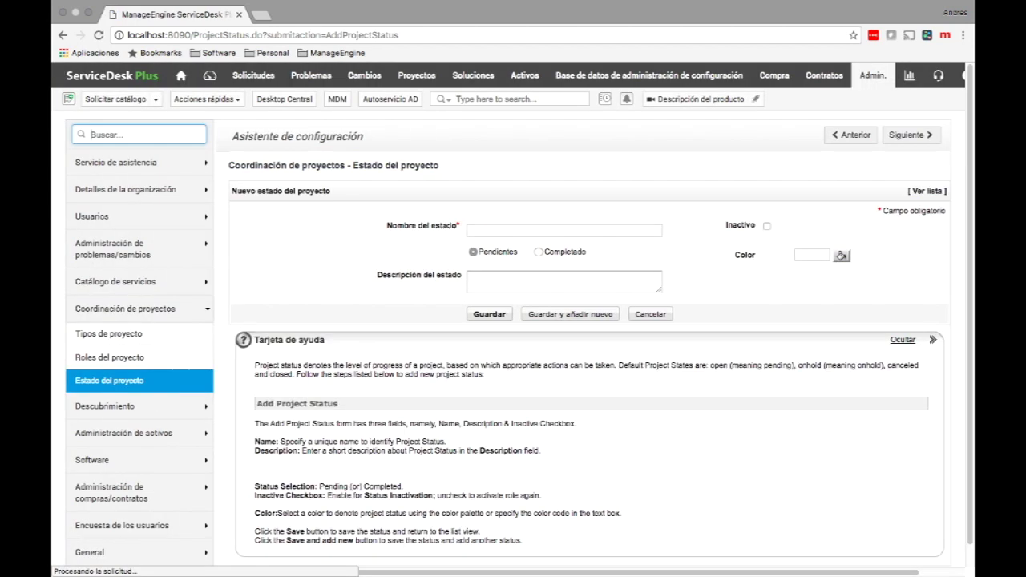
text(En es)
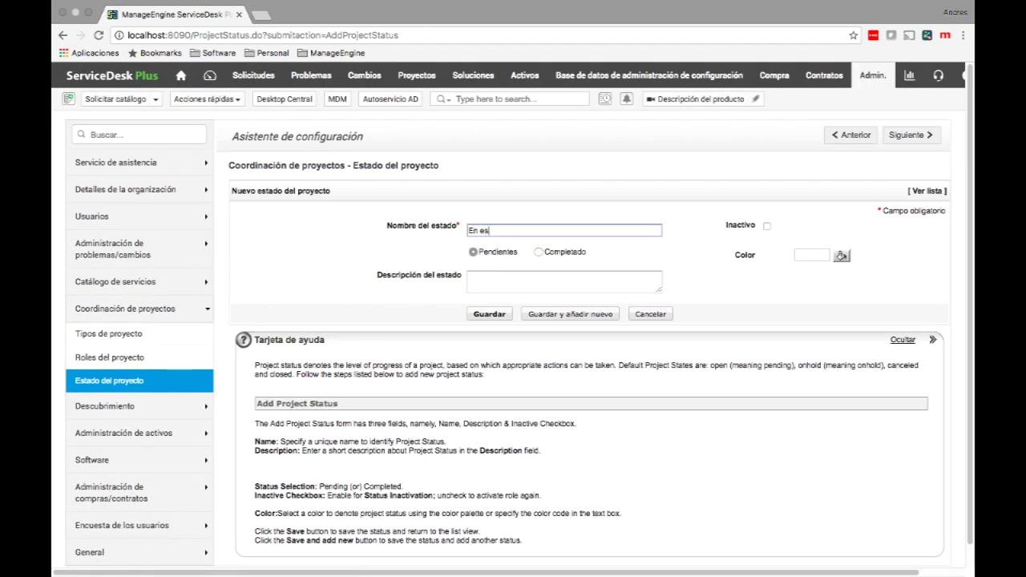
text(pera de pro)
text(supuesto)
drag(478, 251, 518, 252)
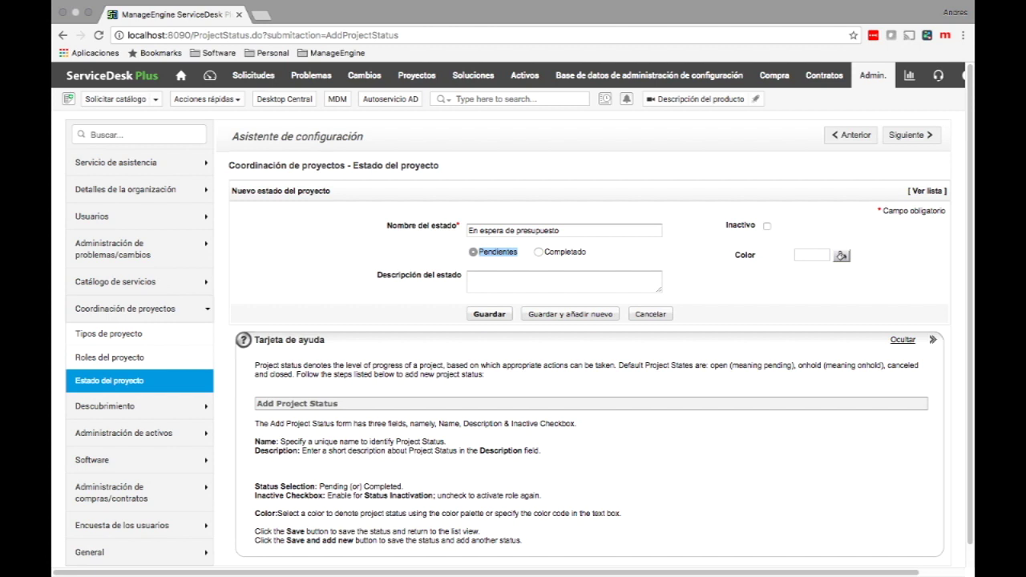
click(489, 314)
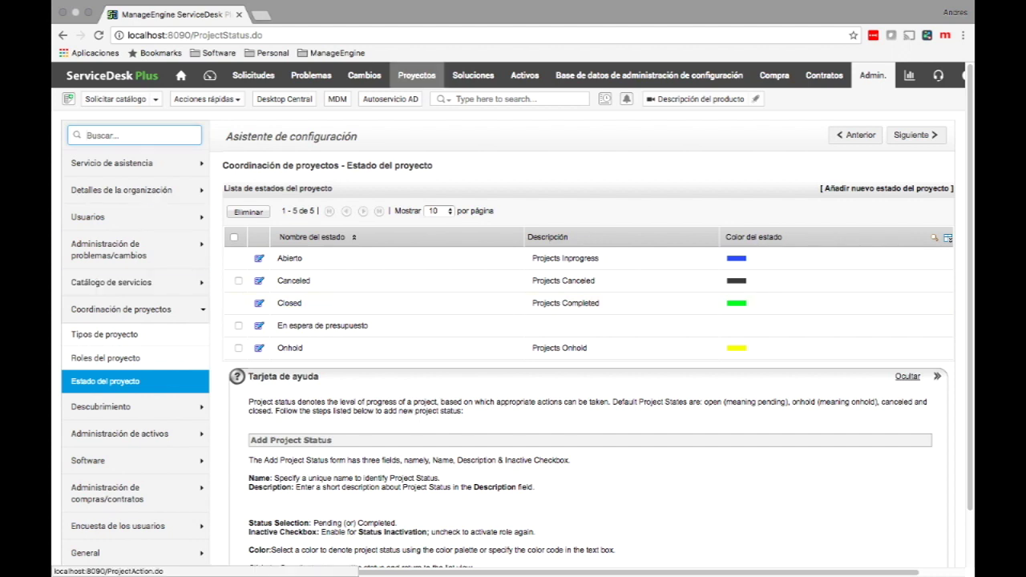
- Start a new project in the projects module with the title "Proyecto de implementacion de CRM"
click(417, 75)
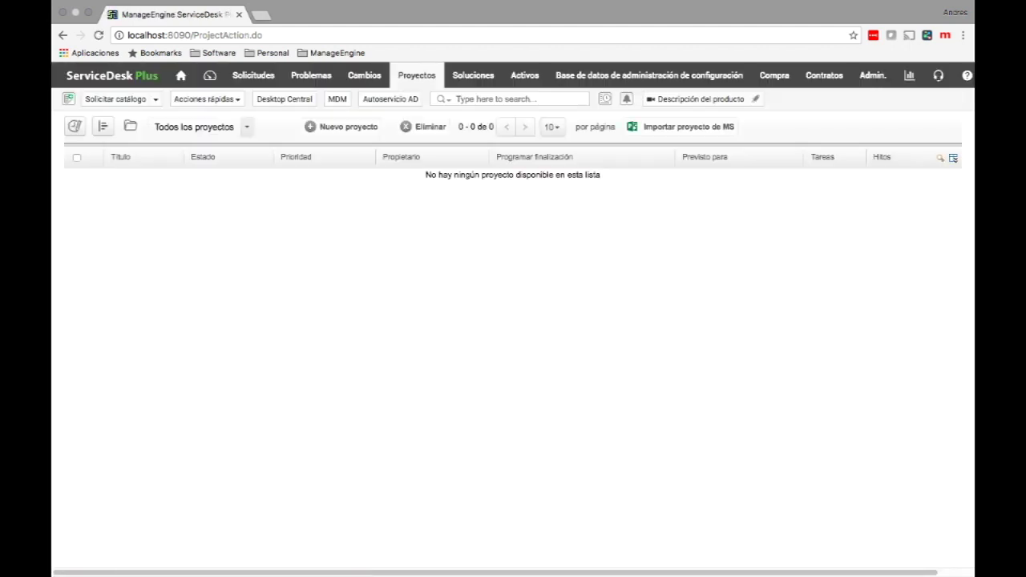
click(345, 127)
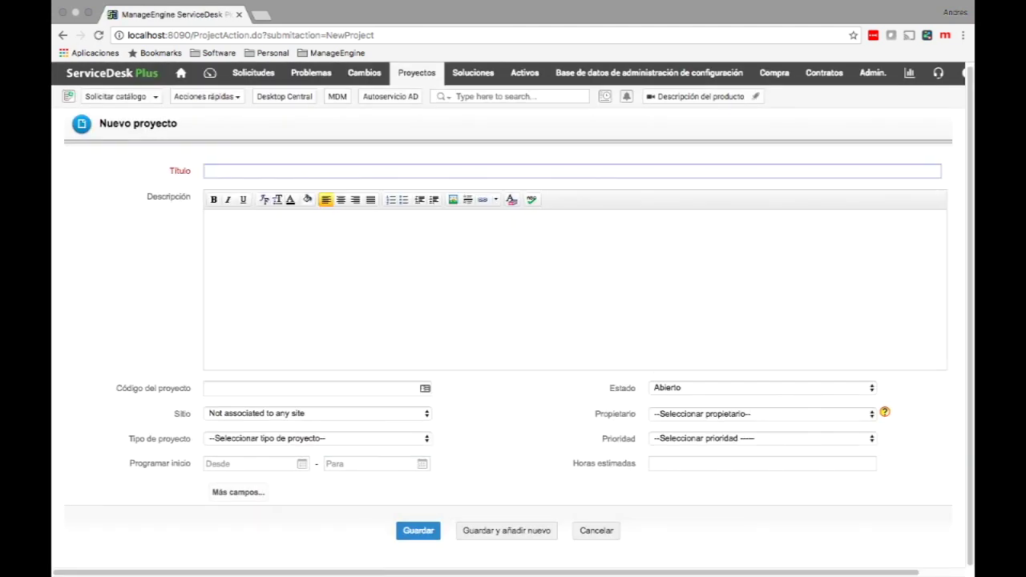
text(proyec)
key(BackSpace)
key(BackSpace)
key(BackSpace)
key(BackSpace)
key(BackSpace)
key(BackSpace)
text(Proyecto de)
text( iom)
text(mplementacion c)
text(e )
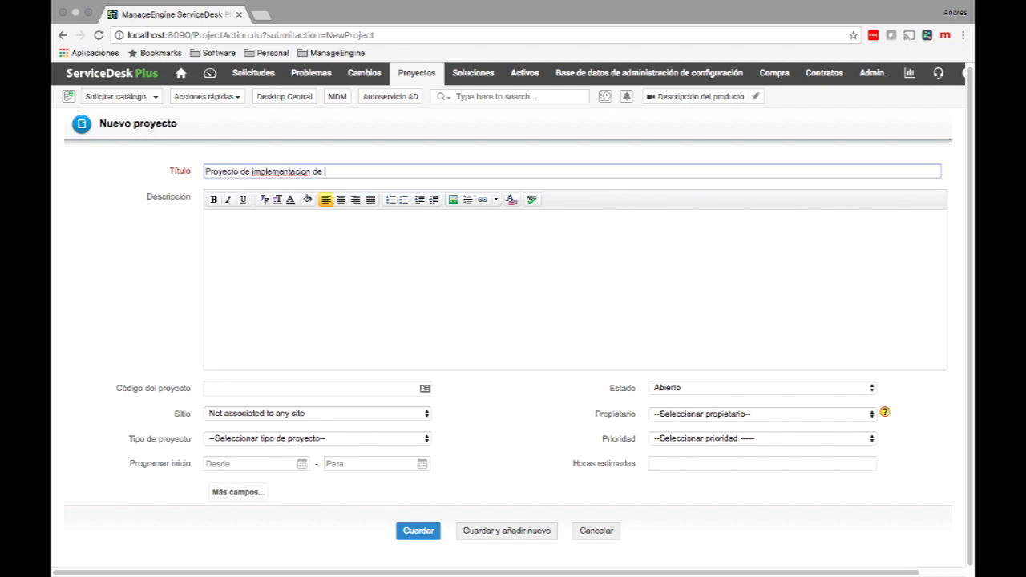
text(CRM)
key(Tab)
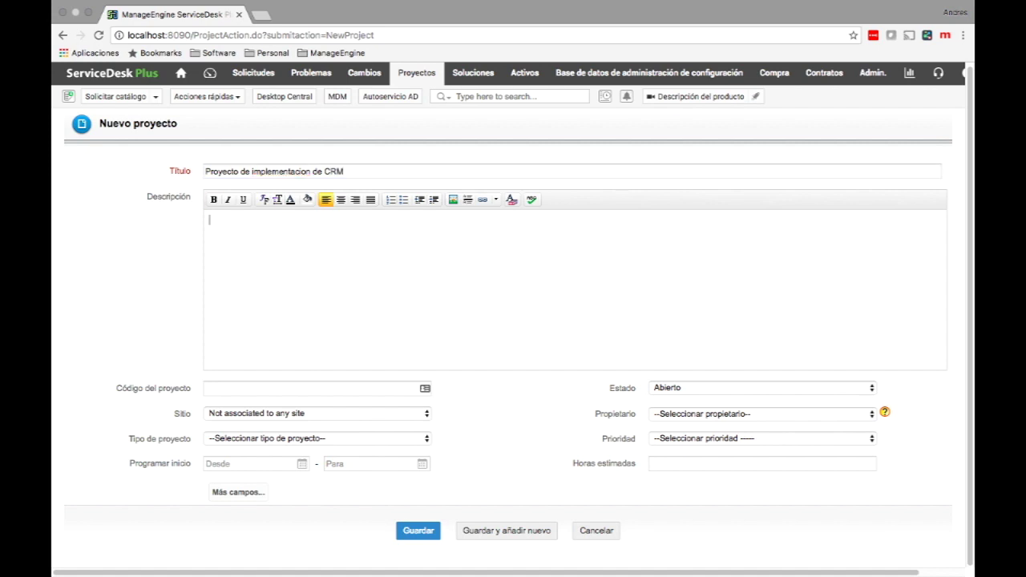
- Fill the project description with the lines 1, 2, 2, 2, 3, 3 and set the project type to Business
text(1 2 2 2 3 )
text(3)
click(317, 439)
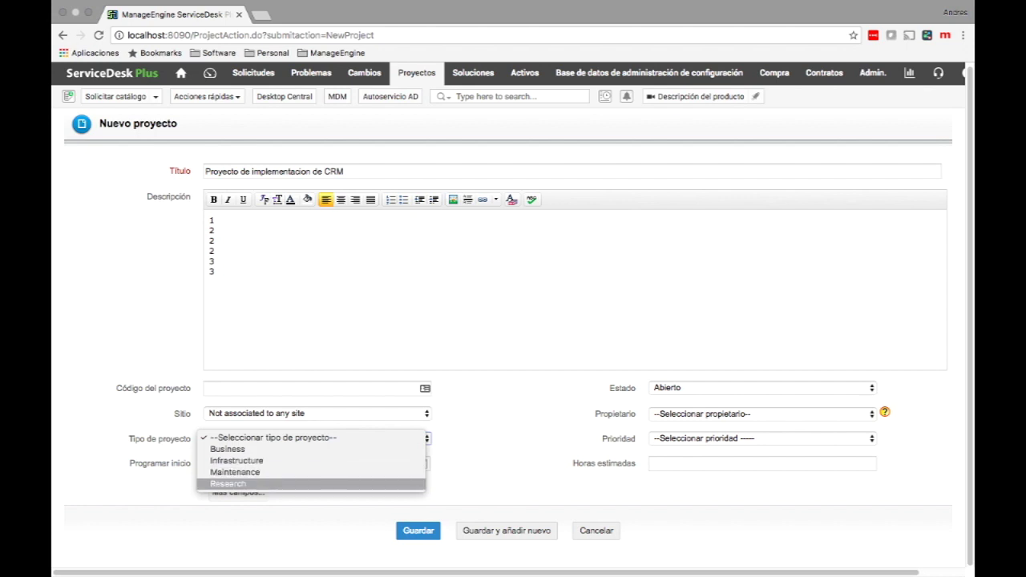
key(Return)
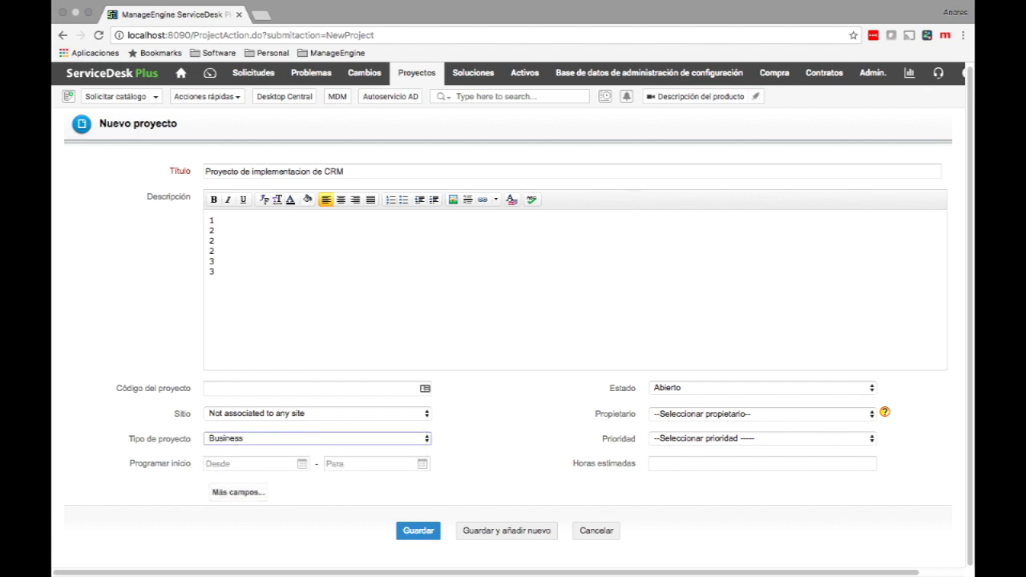
- Schedule the project from 08 Dec 2016 to 08 Mar 2017
click(302, 464)
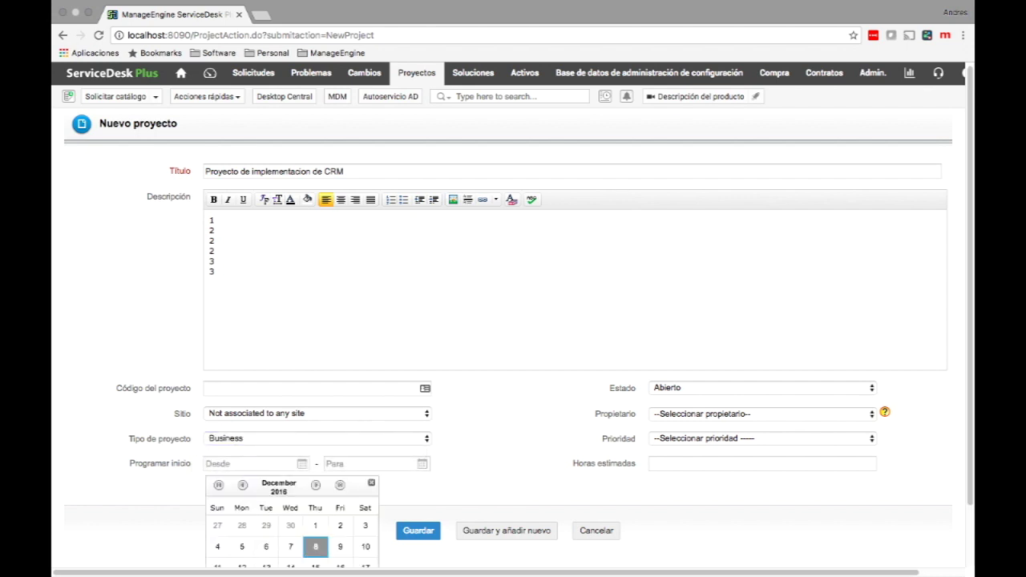
click(316, 547)
scroll(513, 320, down, 3)
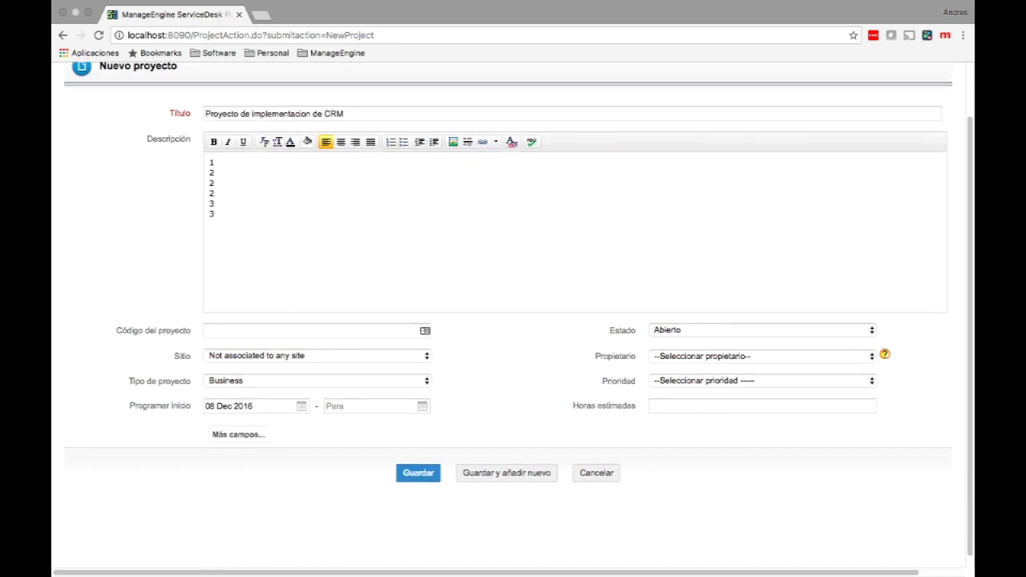
click(422, 406)
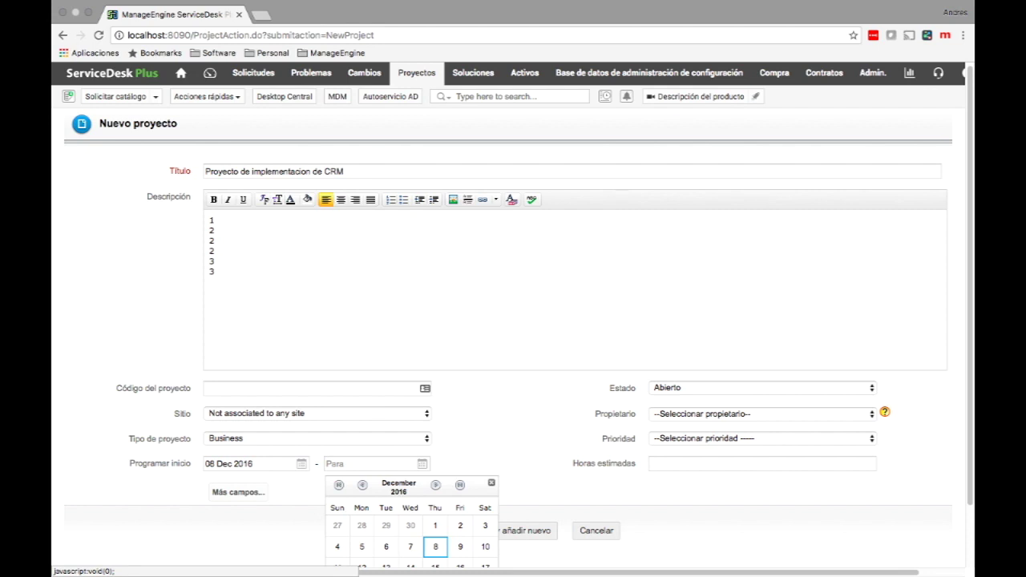
click(436, 485)
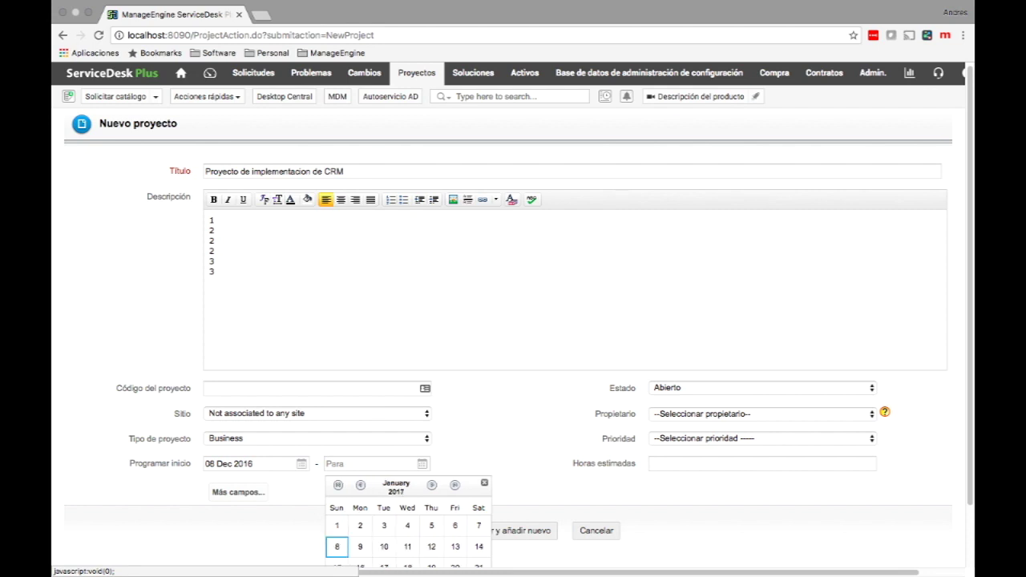
click(432, 485)
click(432, 486)
click(408, 547)
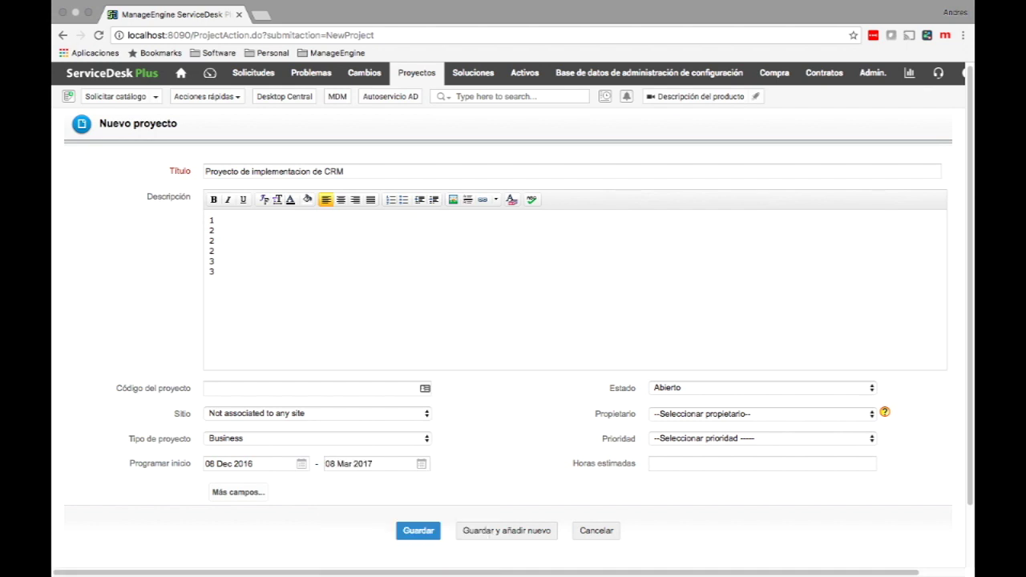
- Set the project's priority to Media and its estimated hours to 100
click(762, 439)
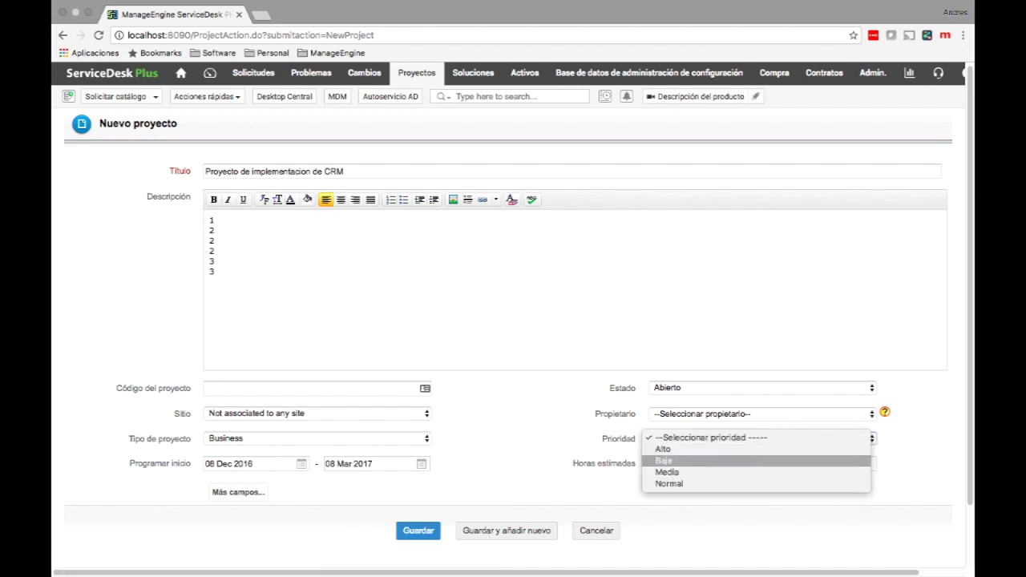
key(Down)
key(Return)
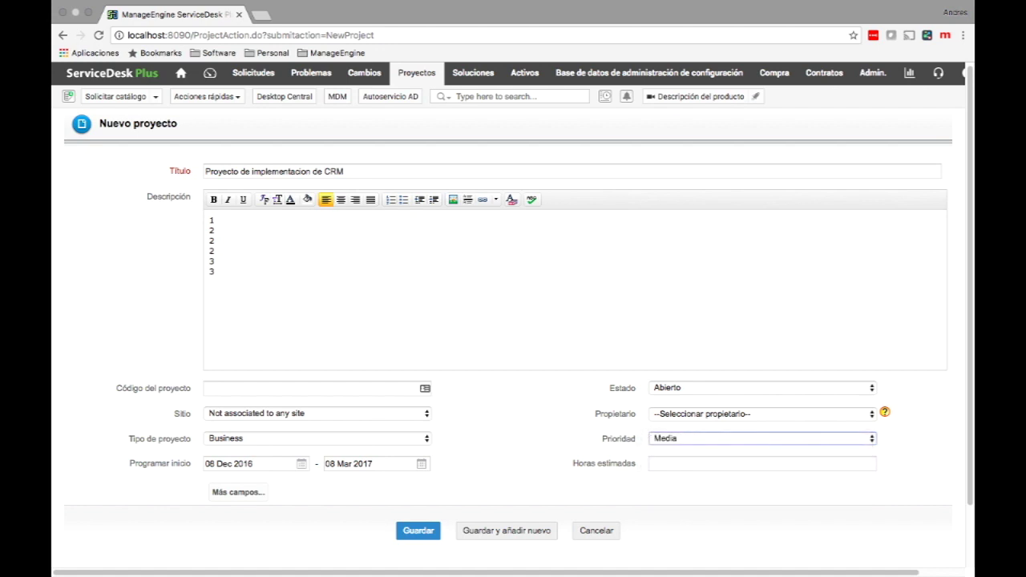
key(Tab)
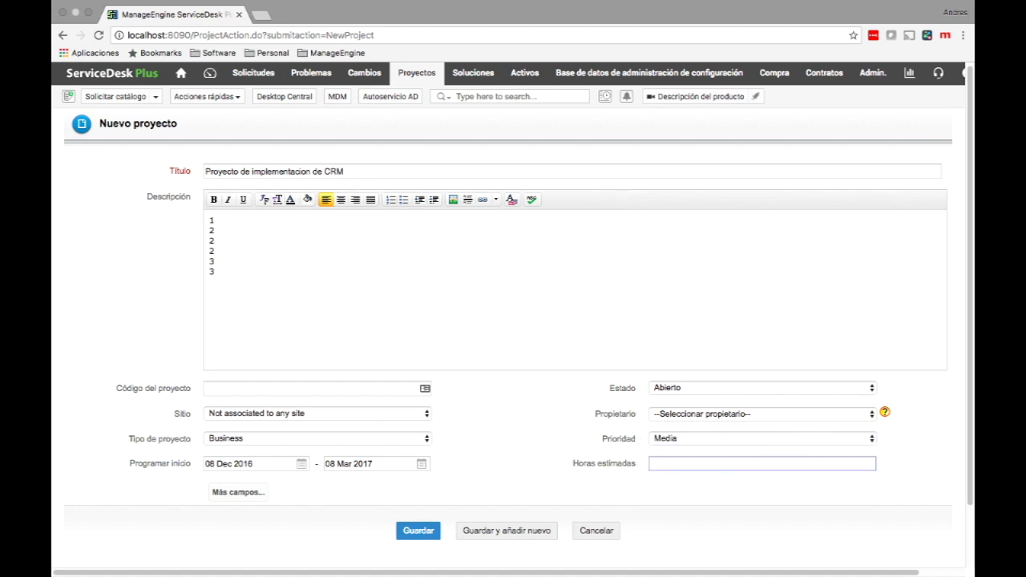
text(100)
- Enter COD1 as the project code and save the new project
click(313, 389)
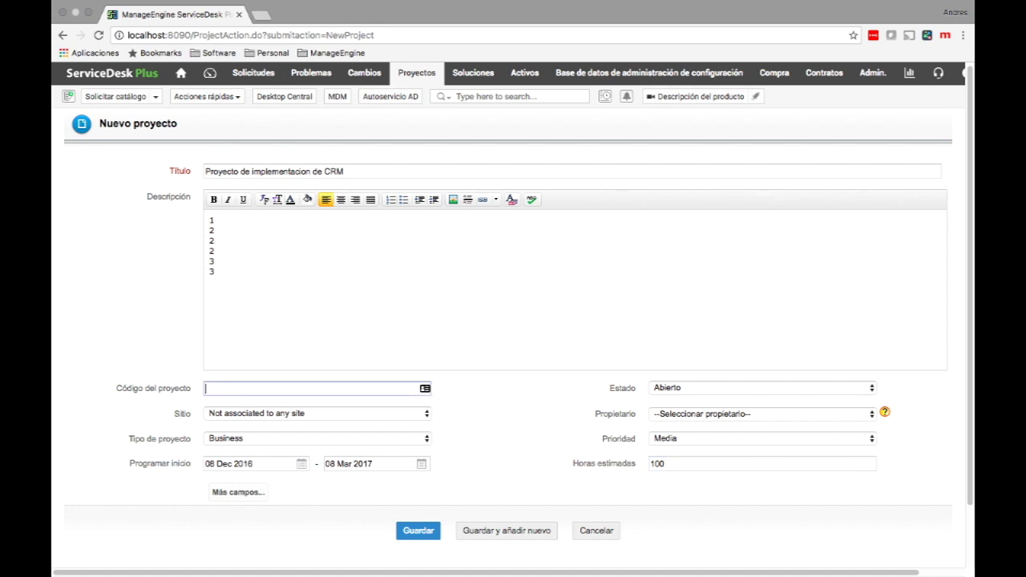
text(COD1)
click(418, 530)
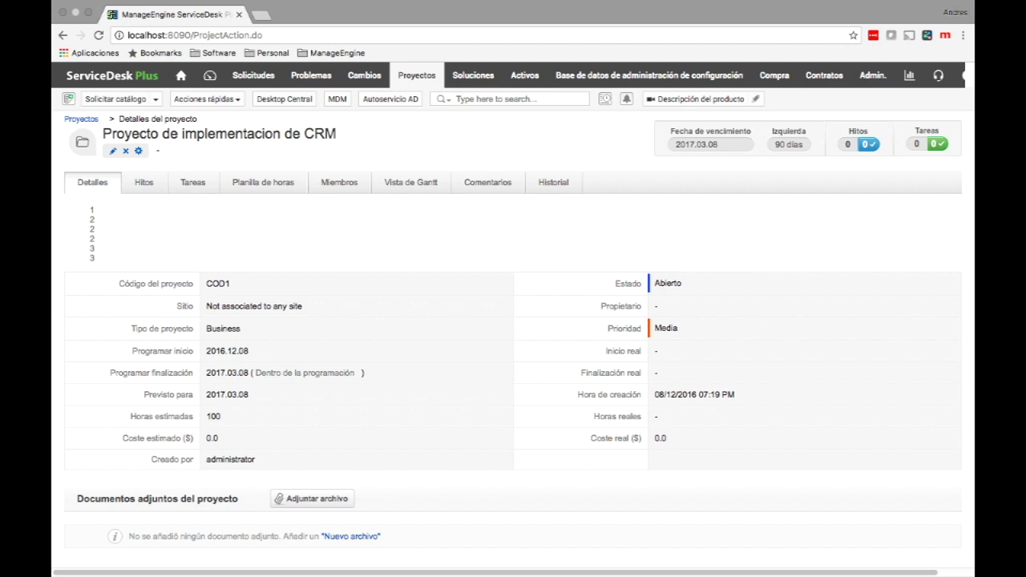
- Add Guest and the sixth and seventh listed users to the project's members with the role Operador del proyecto
click(339, 183)
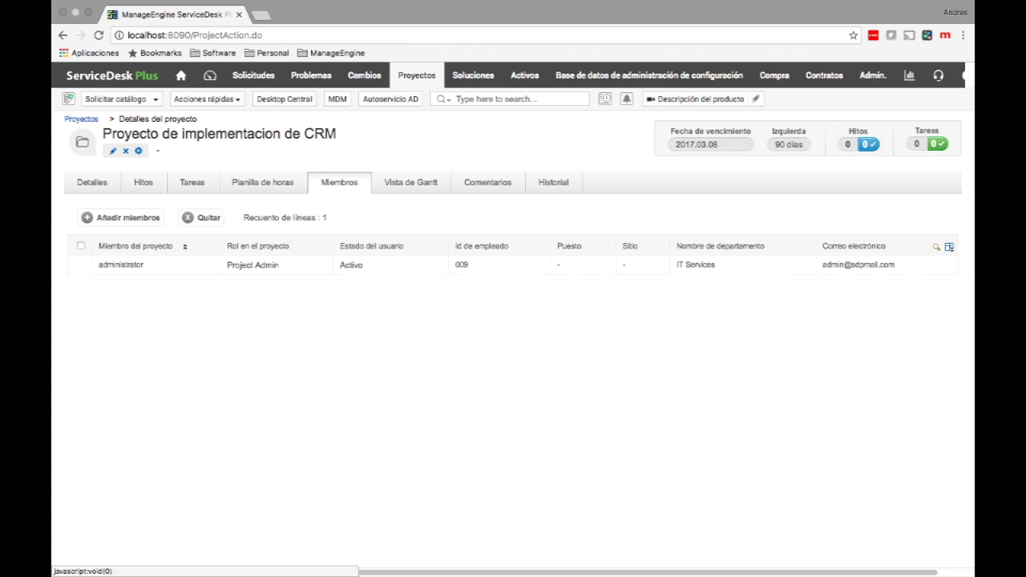
click(126, 217)
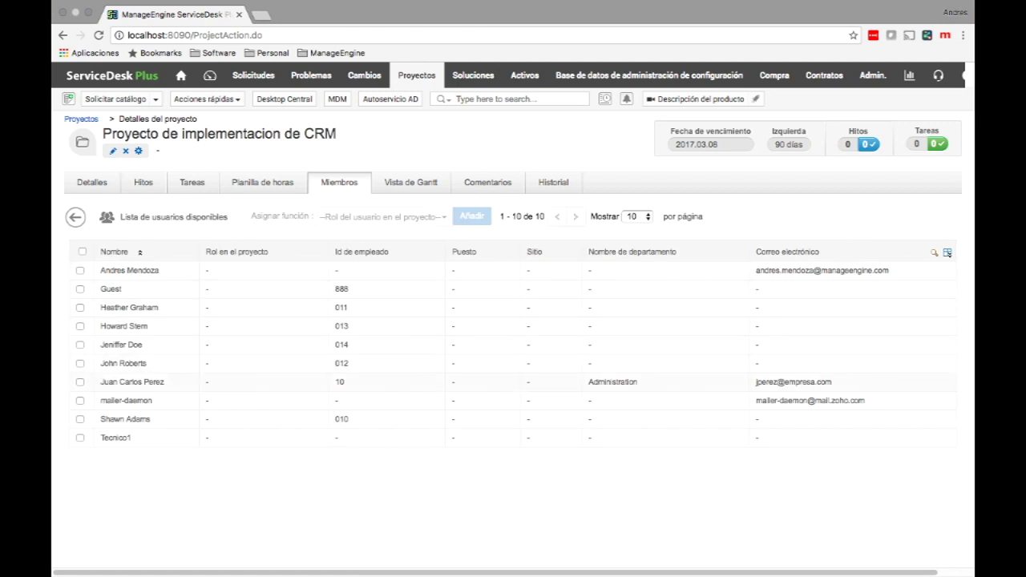
click(80, 383)
click(80, 364)
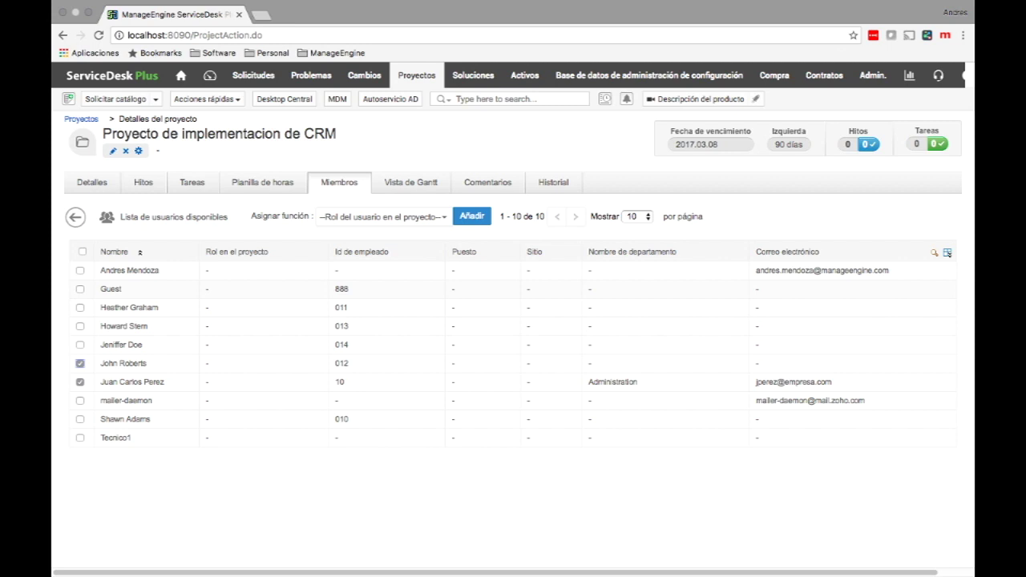
click(80, 289)
click(383, 217)
click(375, 228)
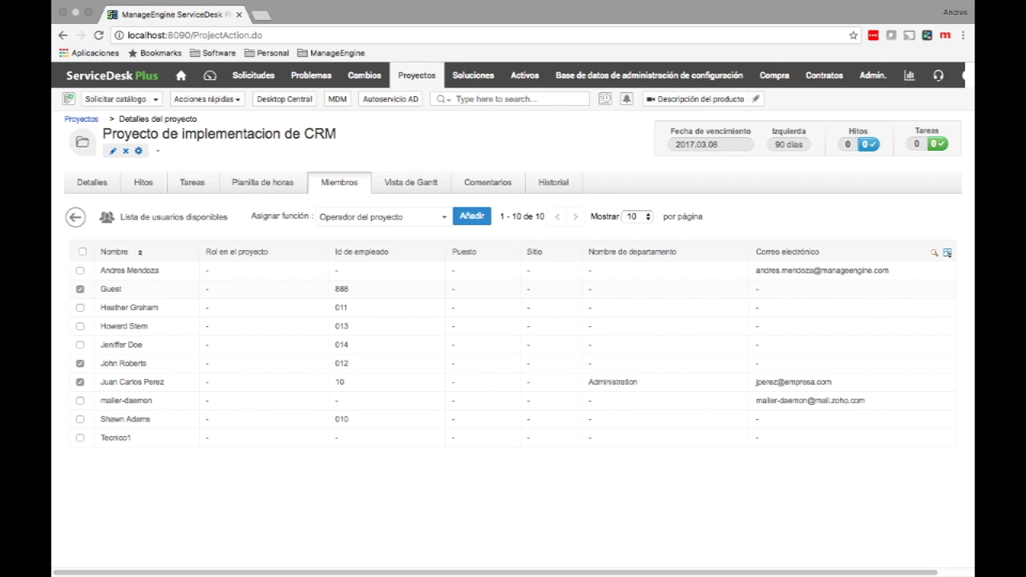
click(472, 217)
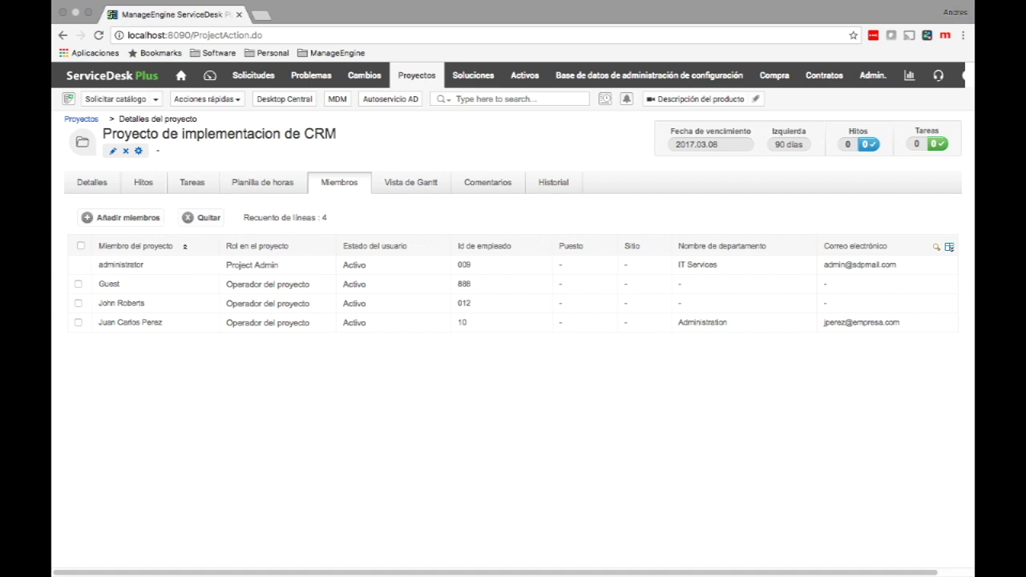
- Start a new milestone in the CRM project and title it Entregable 1
click(144, 182)
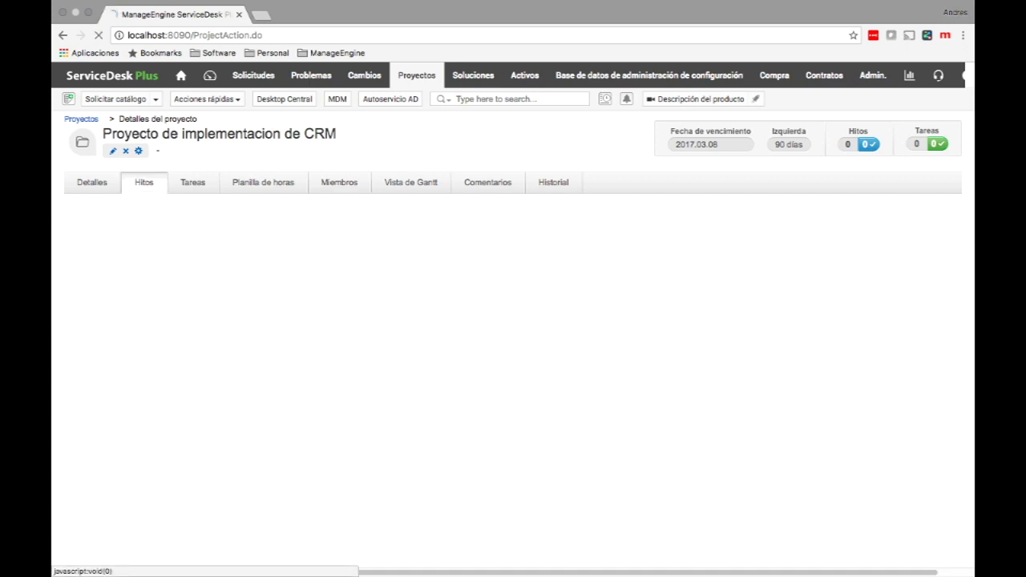
click(355, 218)
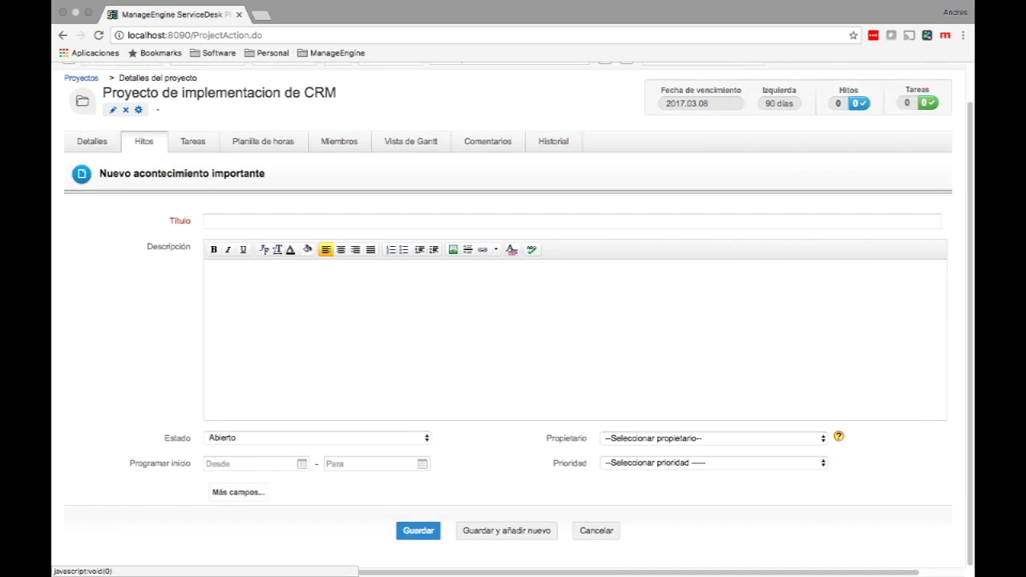
click(355, 222)
text(Entregable 1)
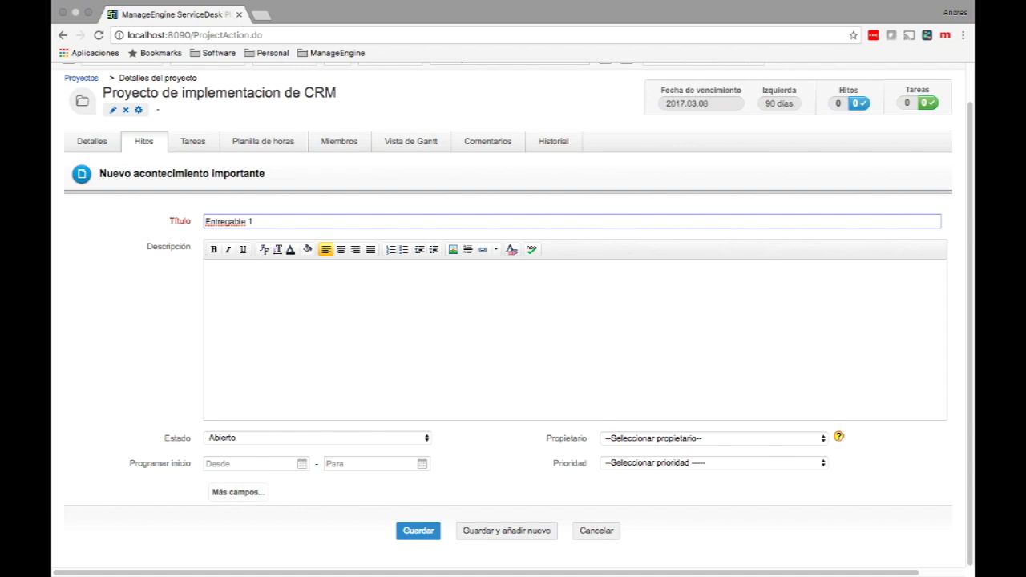
- Schedule the Entregable 1 milestone from 08 Dec 2016 to 08 Jan 2017
click(302, 465)
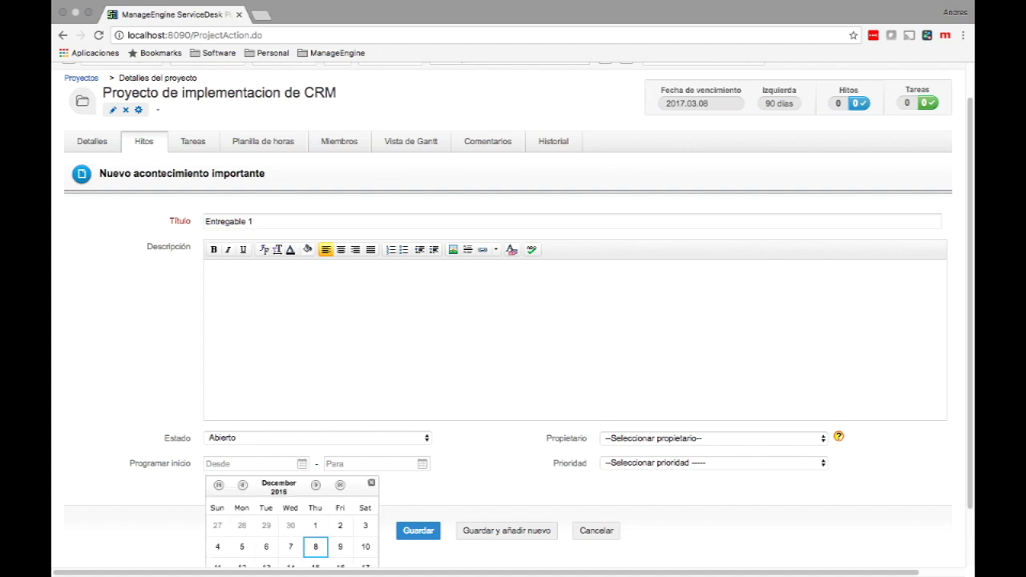
click(316, 548)
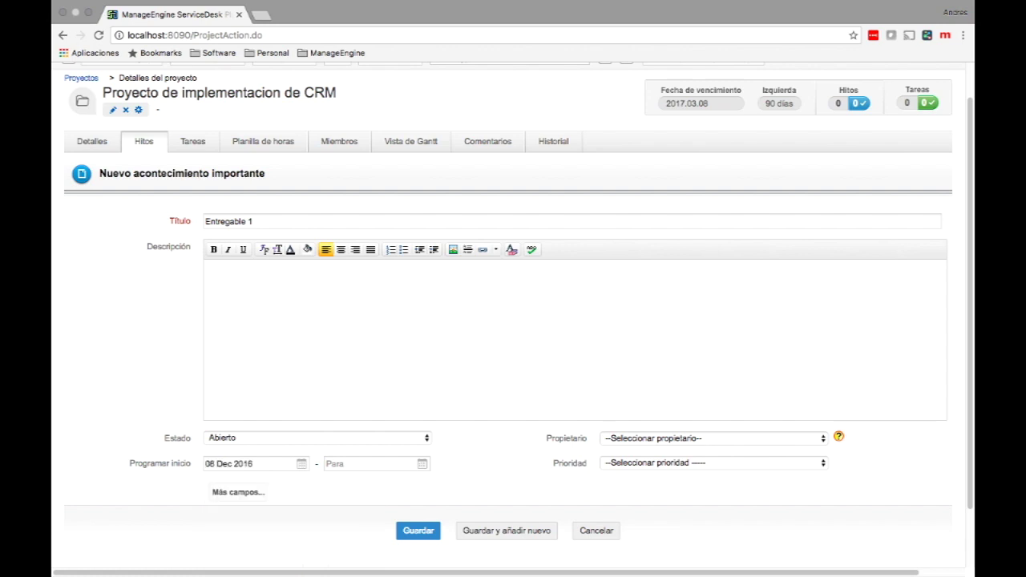
click(423, 464)
click(433, 485)
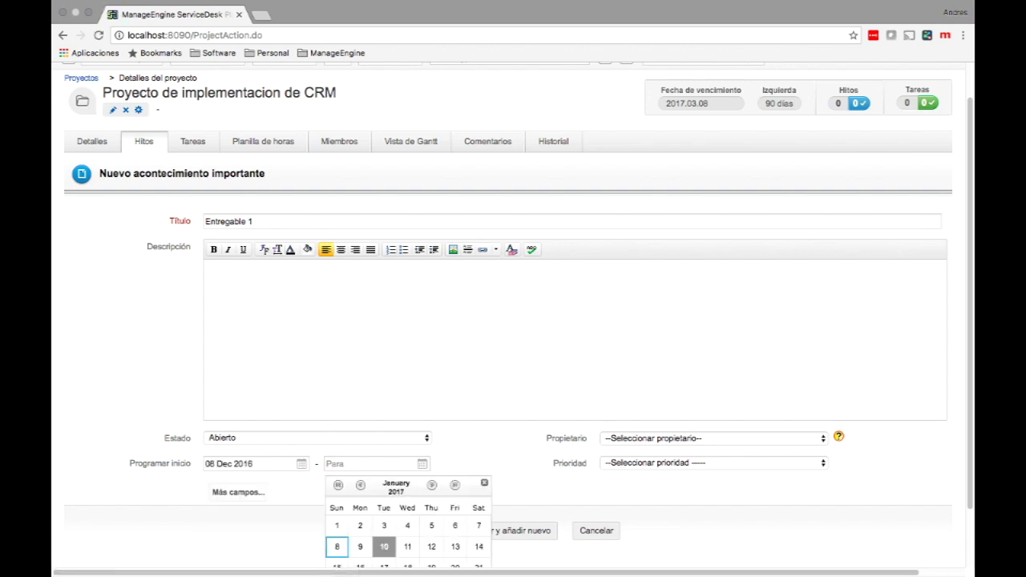
click(337, 547)
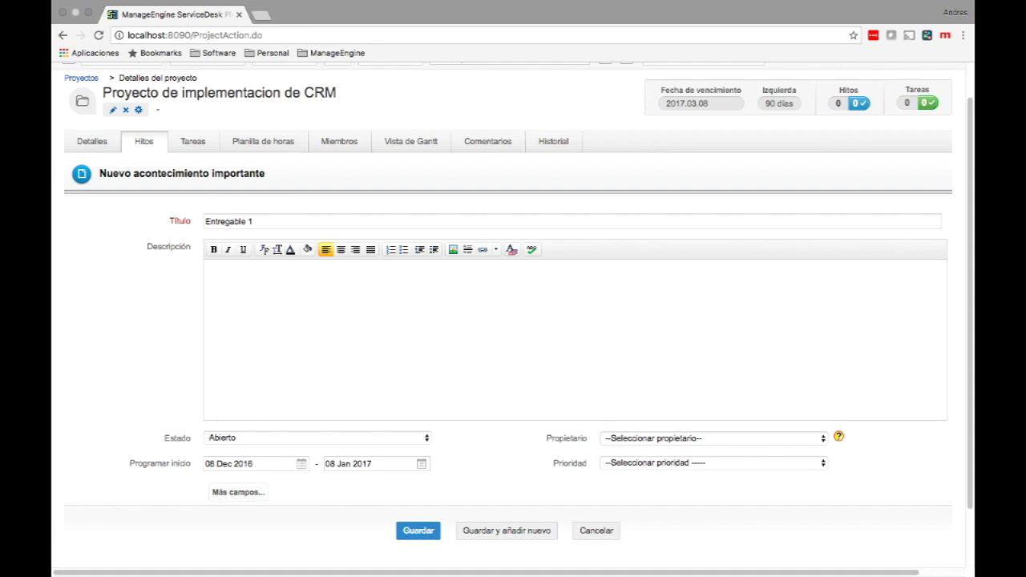
- Set the milestone's priority to Media and assign the third listed member as its owner
click(713, 463)
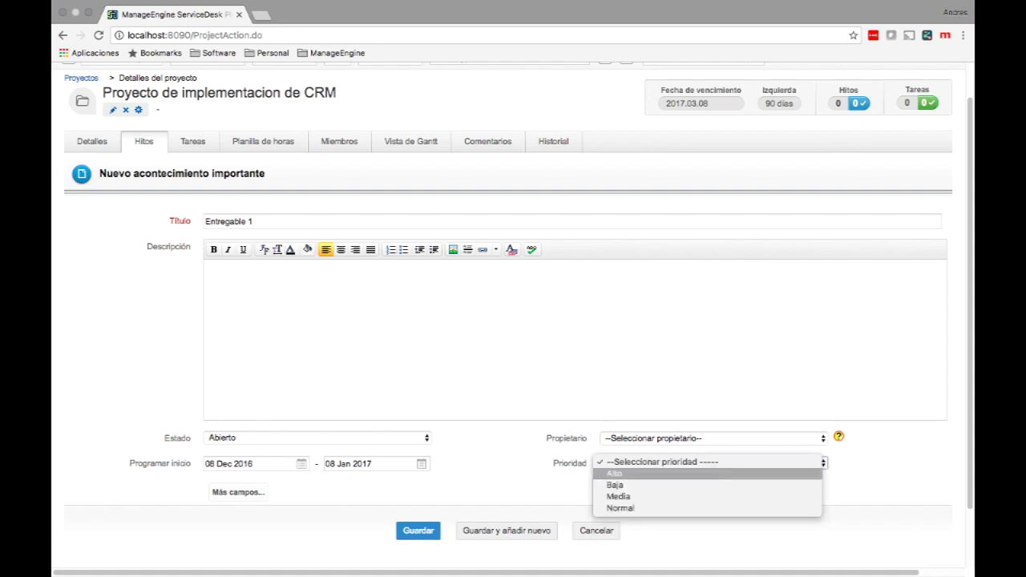
click(714, 495)
click(713, 439)
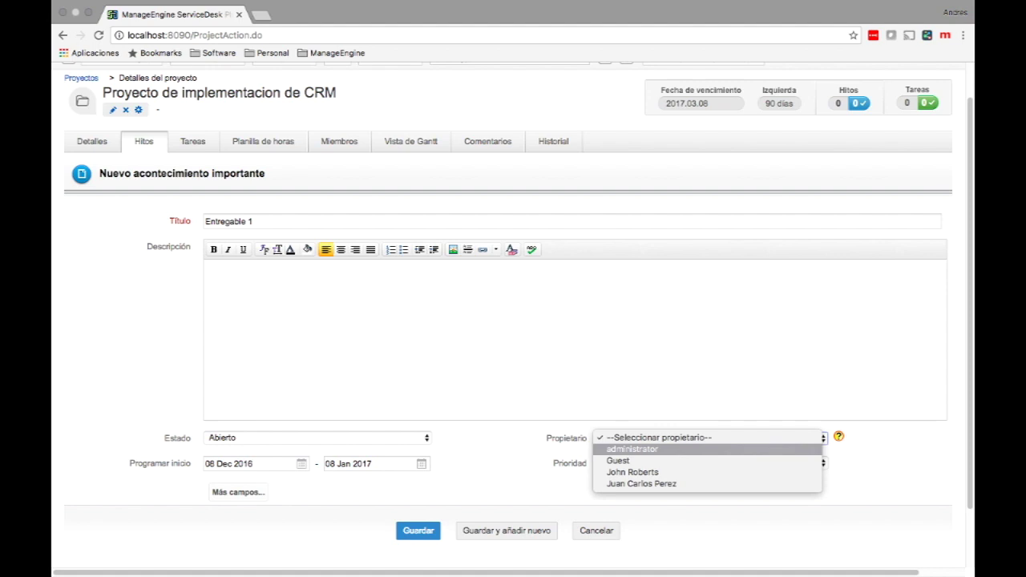
click(632, 473)
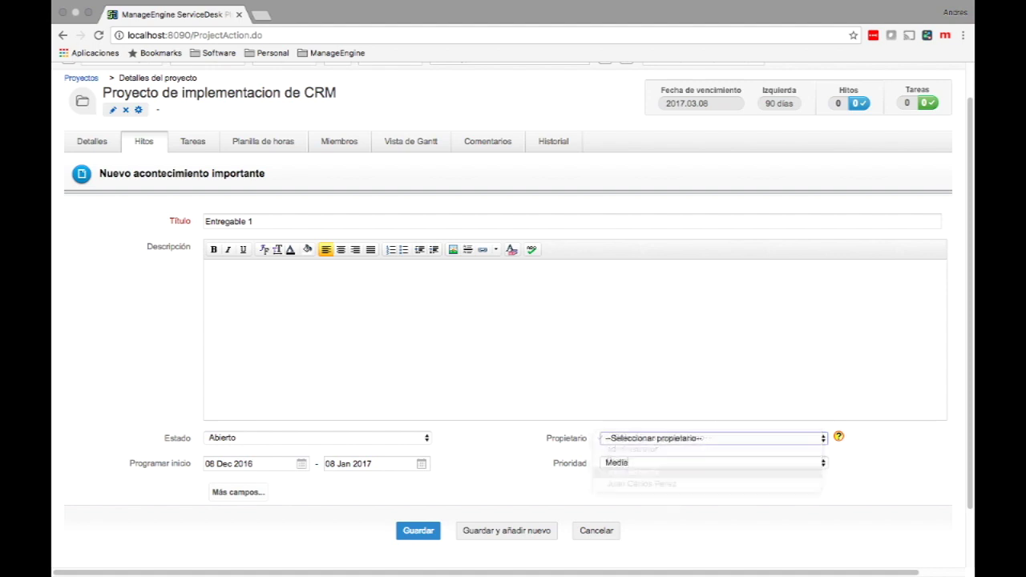
- Fill the milestone's description with six lines of 1 and save Entregable 1
click(211, 271)
text(1)
key(Return)
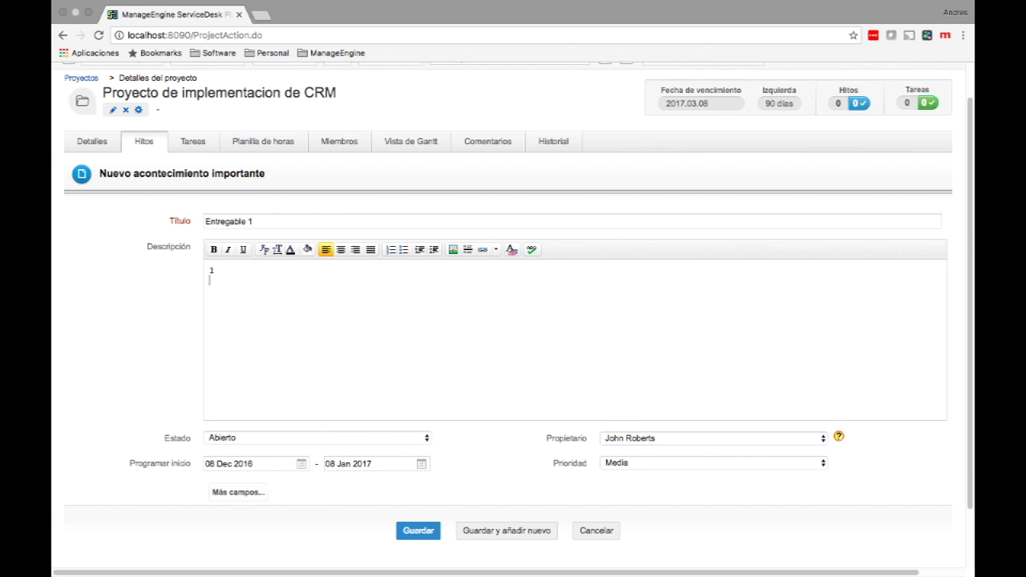
text(1)
key(Return)
text(1)
key(Return)
text(1 1 1)
click(418, 531)
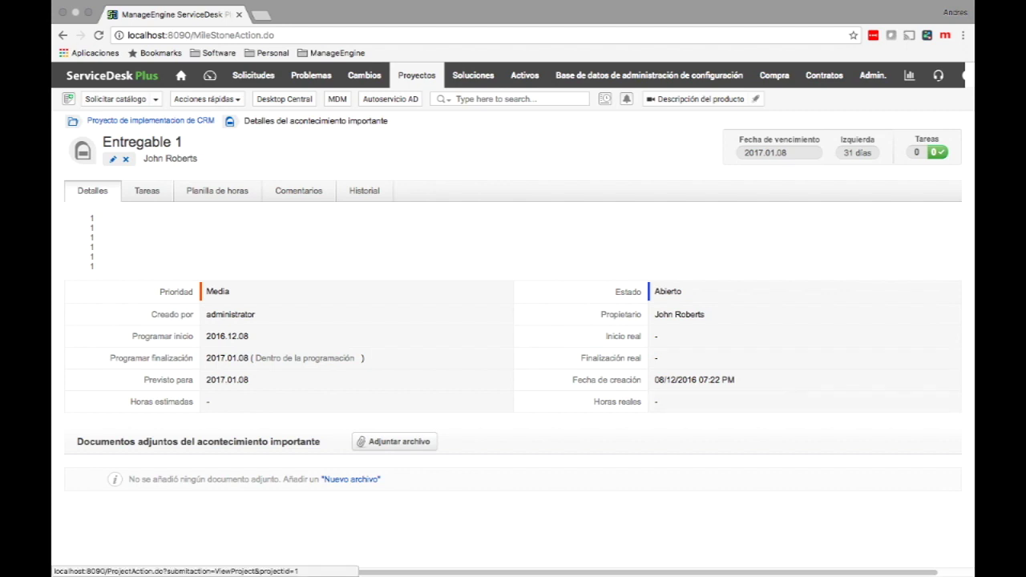
- Start another milestone in the CRM project, titled Entregable 2, with the last listed member as its owner
click(151, 120)
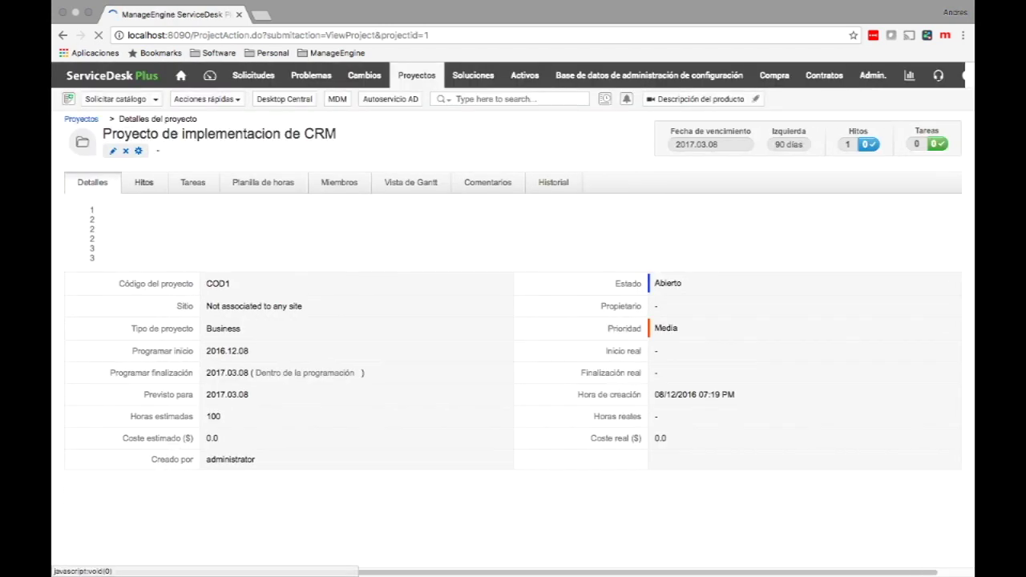
click(144, 183)
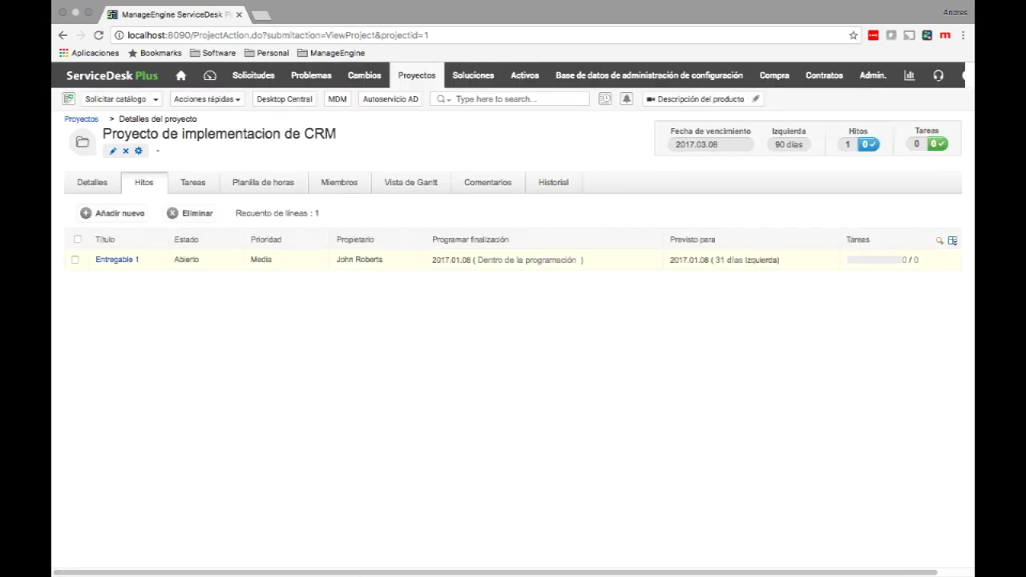
click(114, 214)
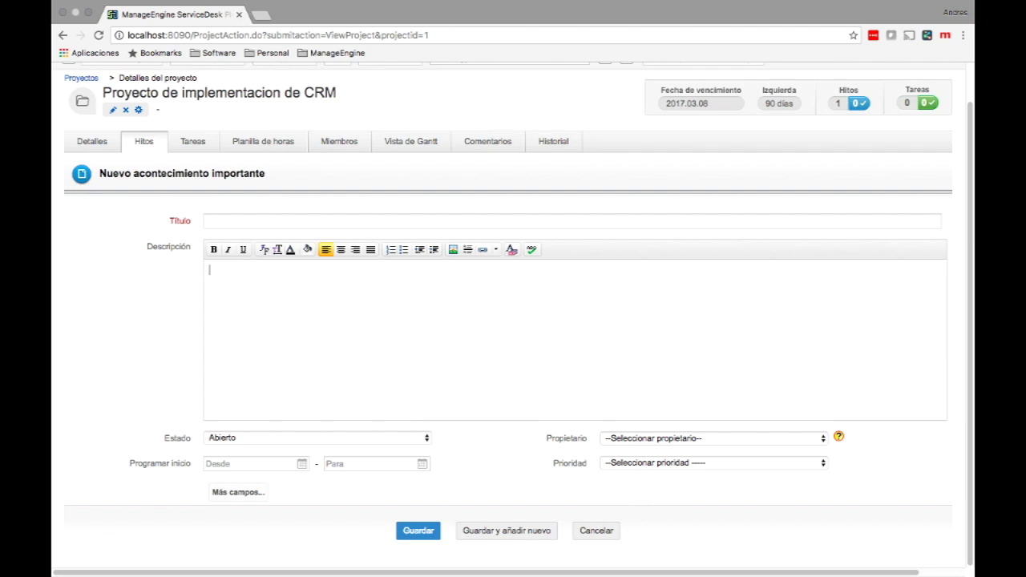
click(305, 221)
text(Entr)
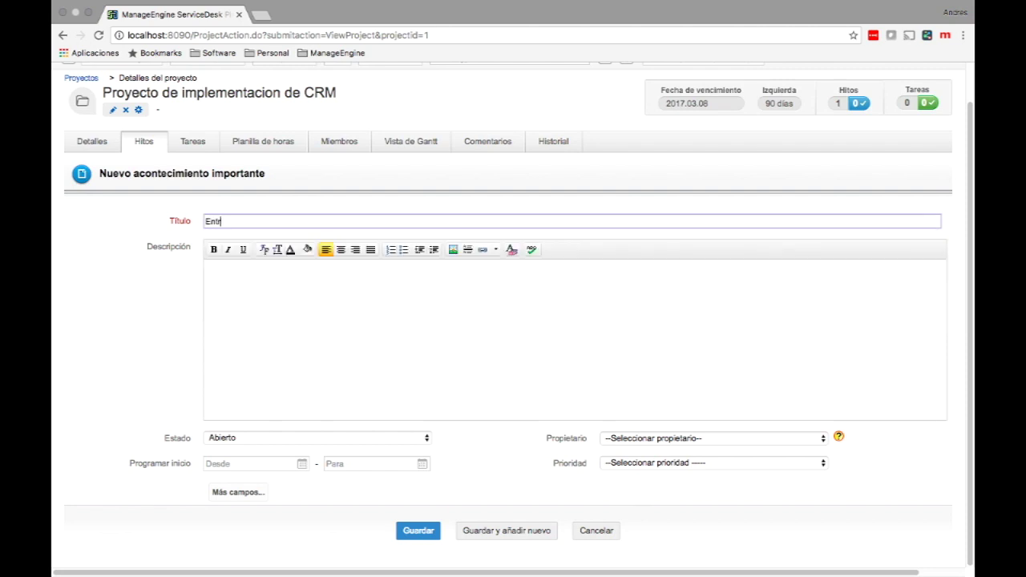
text(egable 1)
key(BackSpace)
text(2)
click(713, 439)
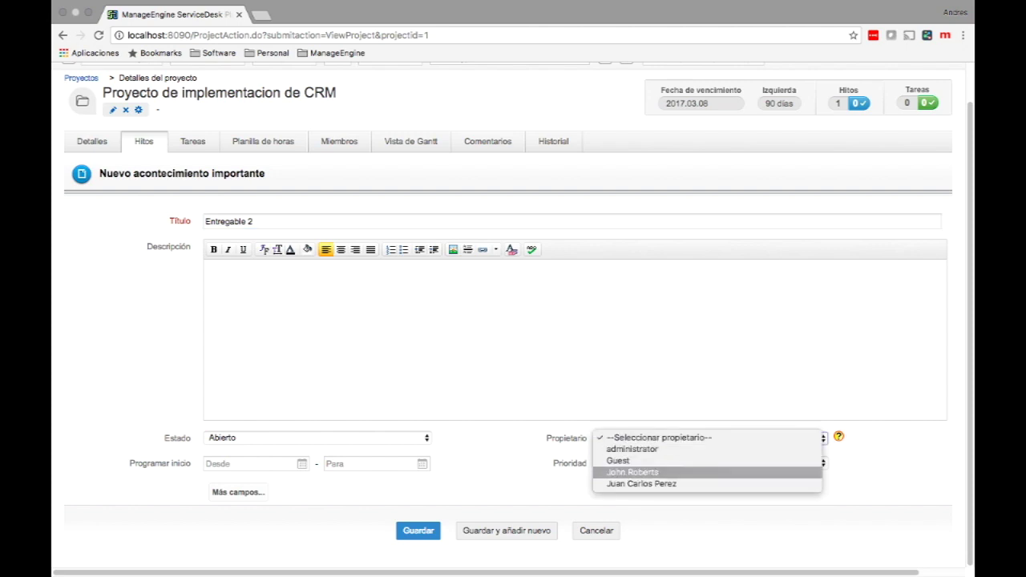
click(644, 485)
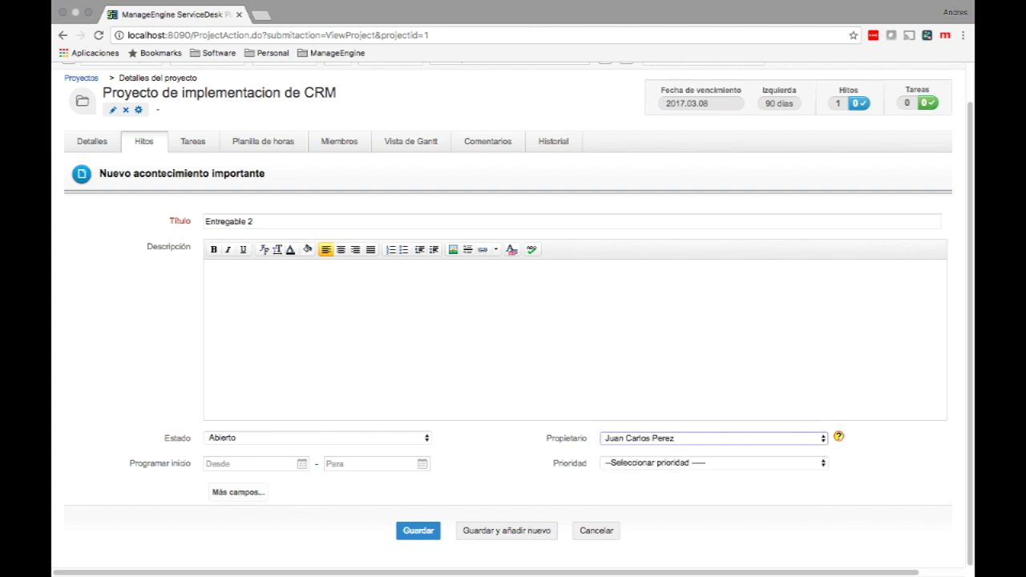
- Schedule the Entregable 2 milestone from 08 Jan 2017 to 08 Feb 2017
click(301, 465)
click(316, 485)
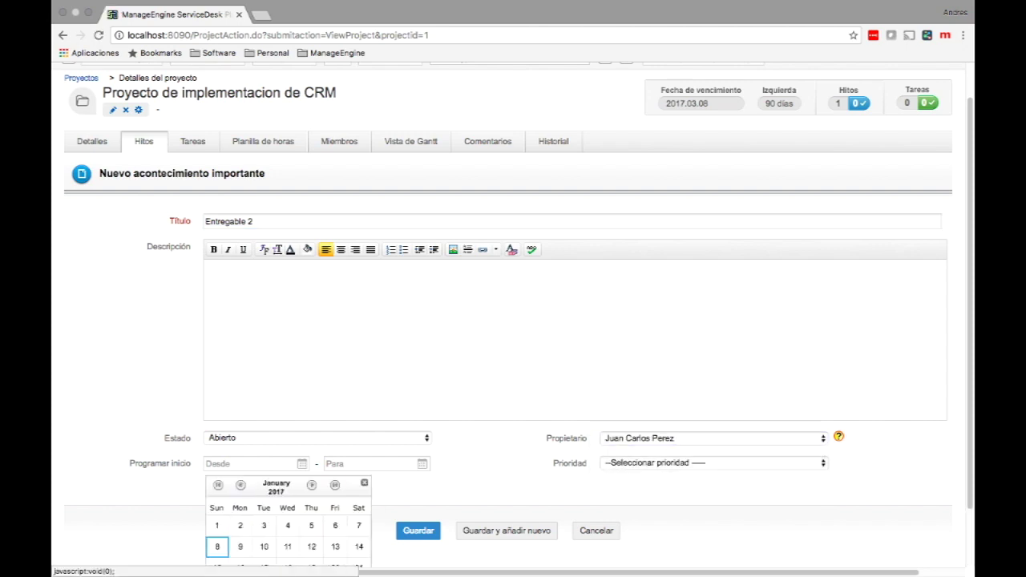
click(216, 547)
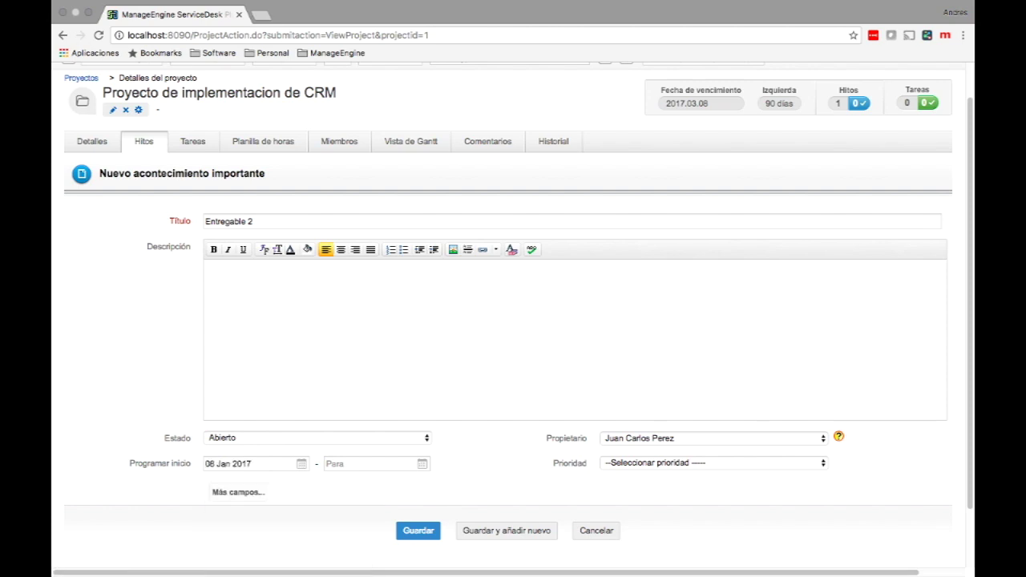
click(422, 464)
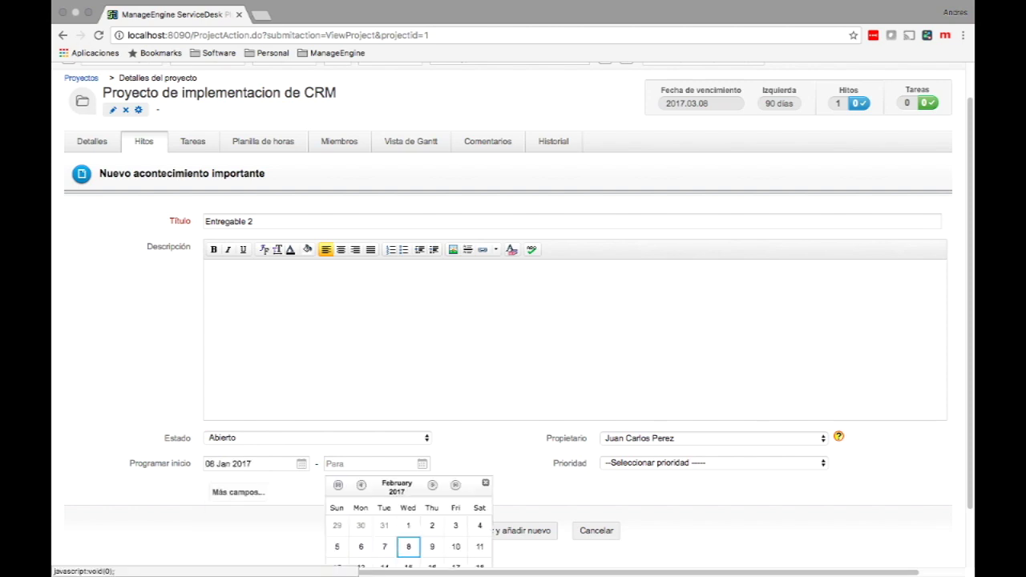
click(408, 547)
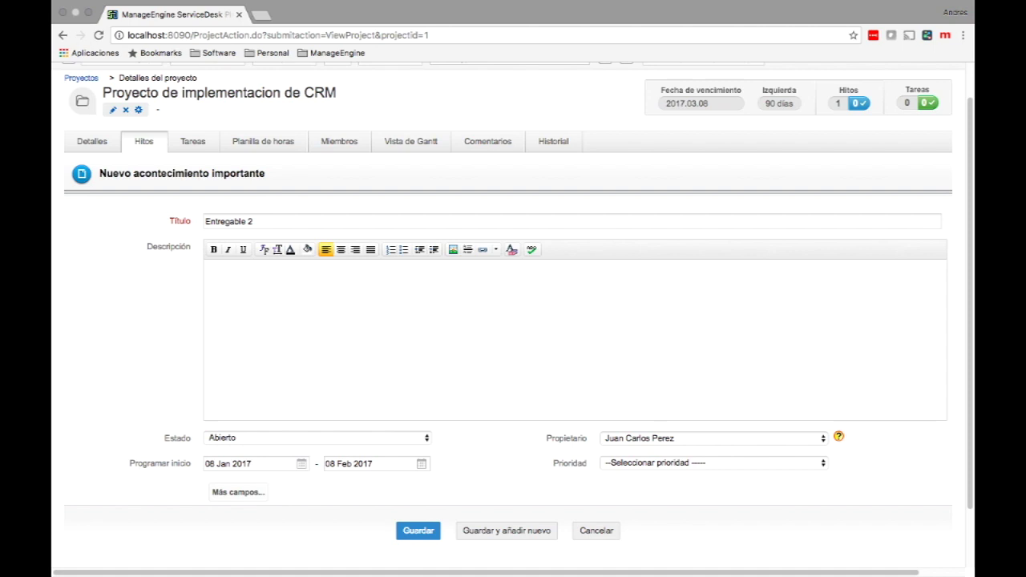
- Fill the milestone's description with five lines of 2 and save Entregable 2
click(210, 271)
text(2)
key(Return)
text(2)
key(Return)
text(2)
key(Return)
text(2 2)
click(418, 531)
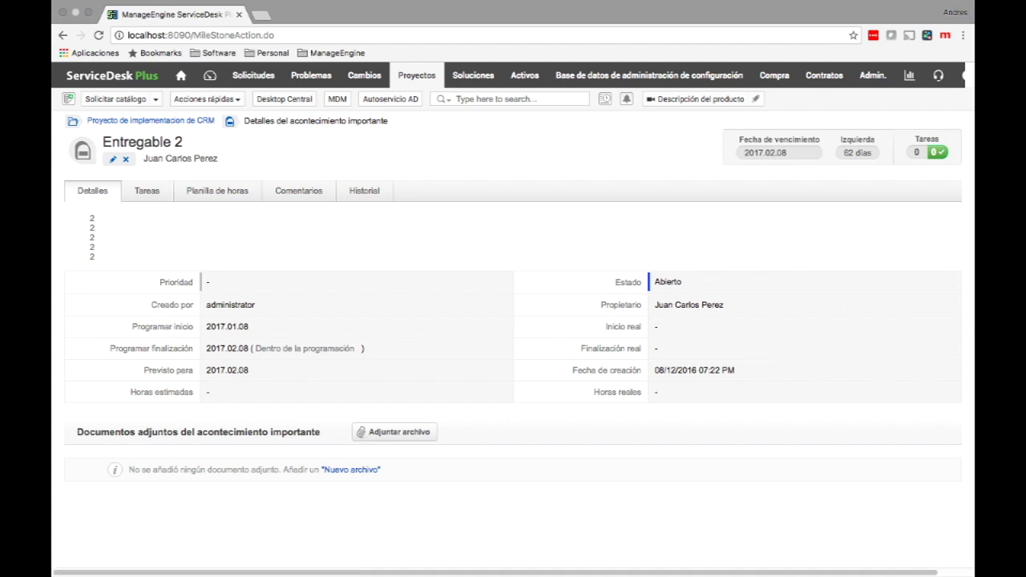
- Add the template tasks Change the phone number mapping, Change the Printer Toner, Entry in Active directory and Include another RAM to Entregable 2
click(147, 191)
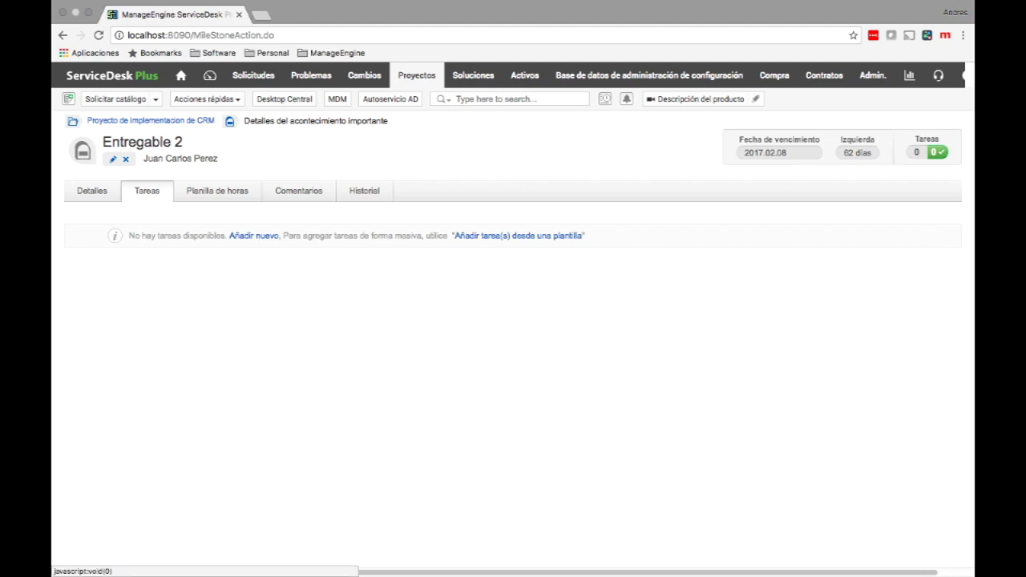
click(518, 236)
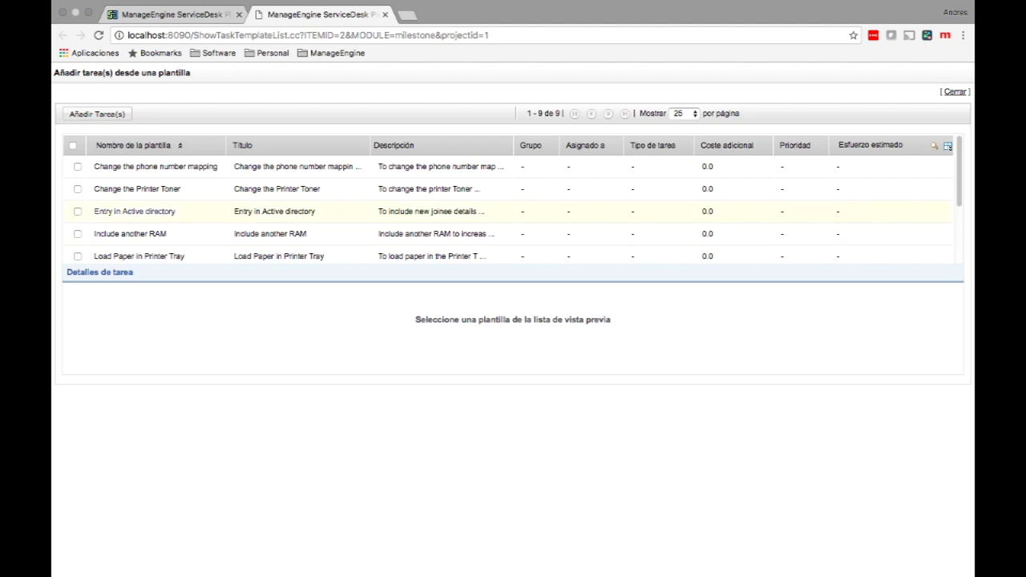
click(77, 165)
click(77, 189)
click(77, 210)
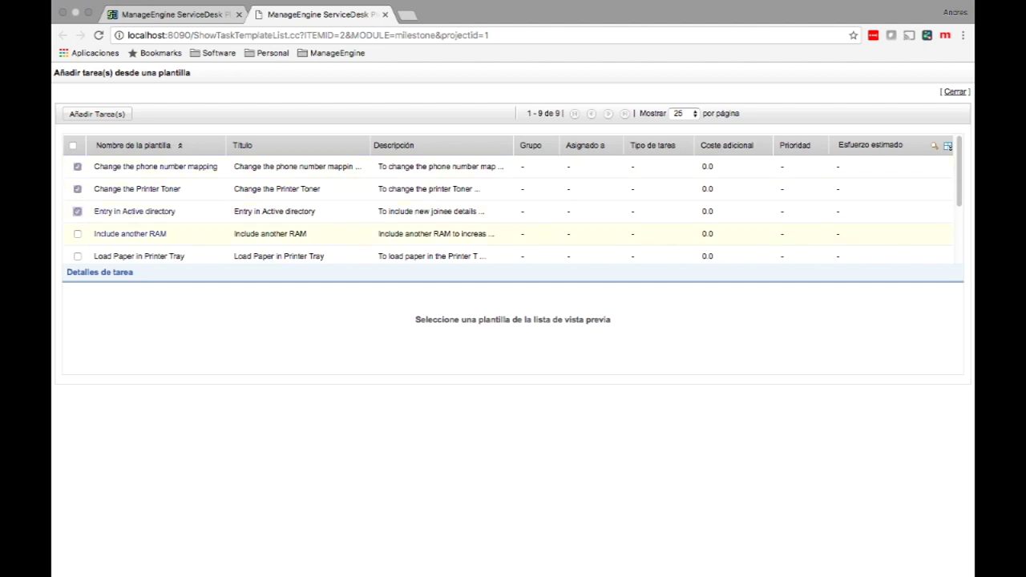
click(76, 233)
click(97, 114)
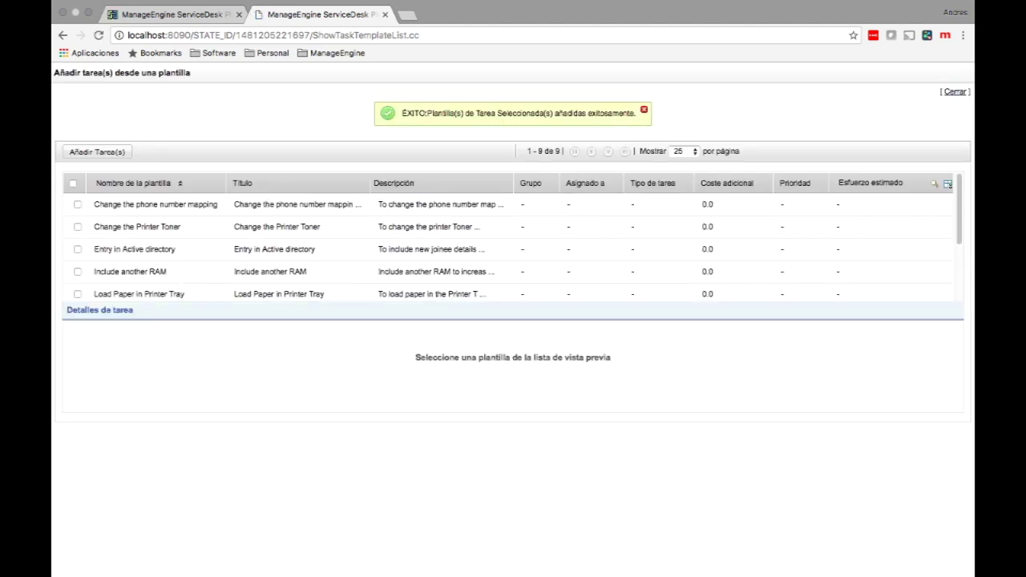
click(385, 14)
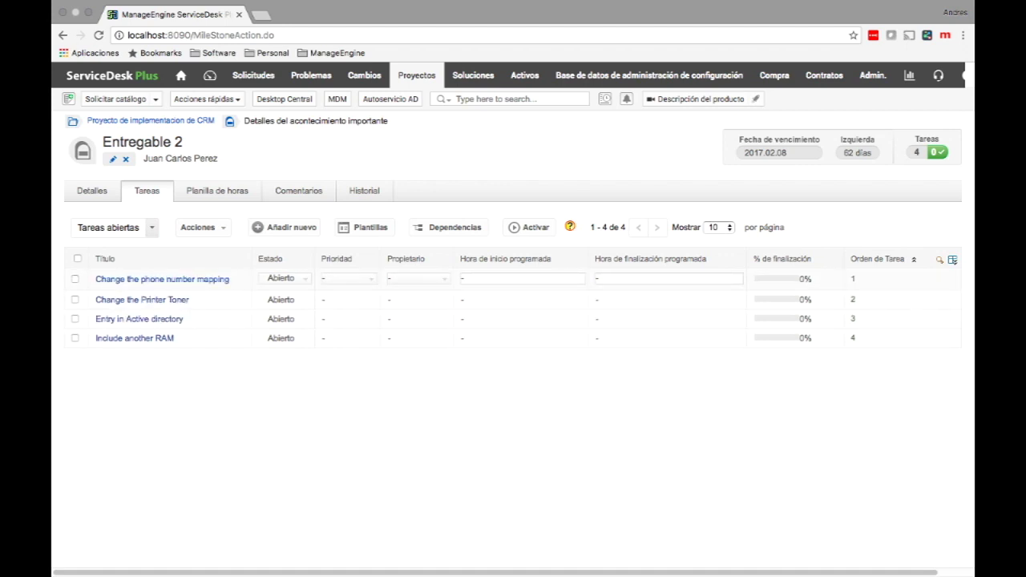
- Schedule the Change the phone number mapping task from 08/12/2016 12:00 AM to 15/12/2016 11:59 PM
click(539, 280)
click(570, 363)
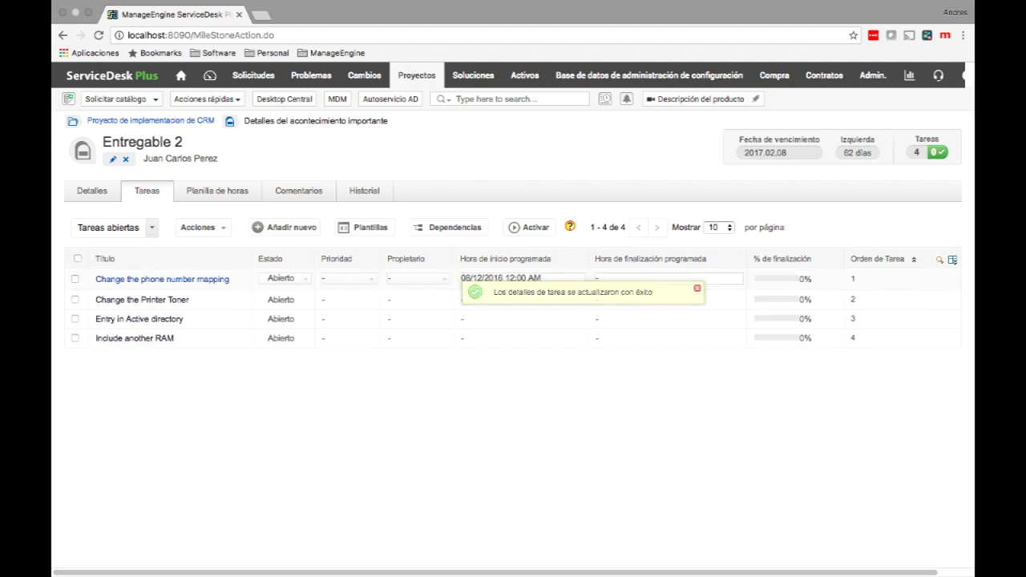
click(678, 278)
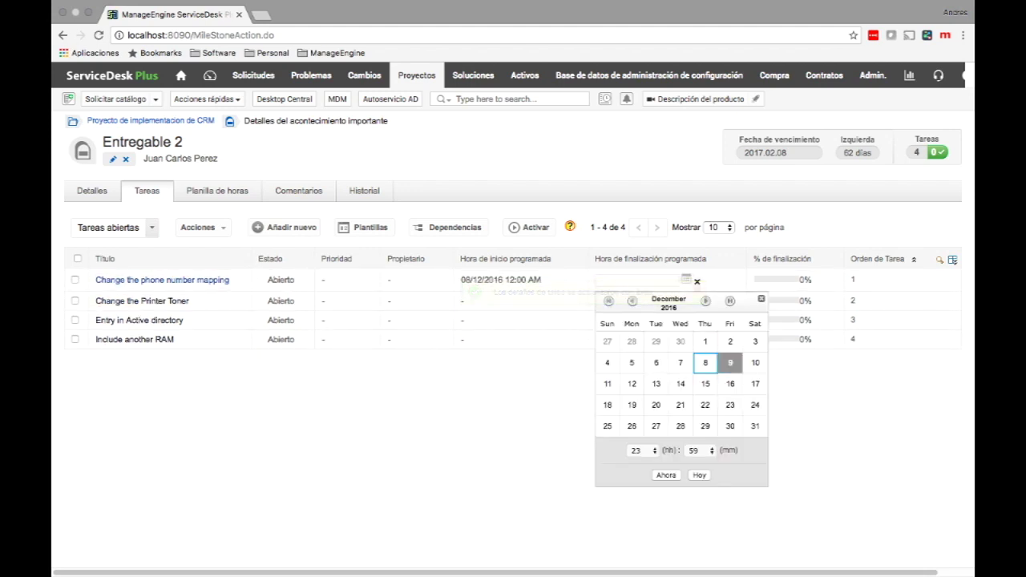
click(706, 383)
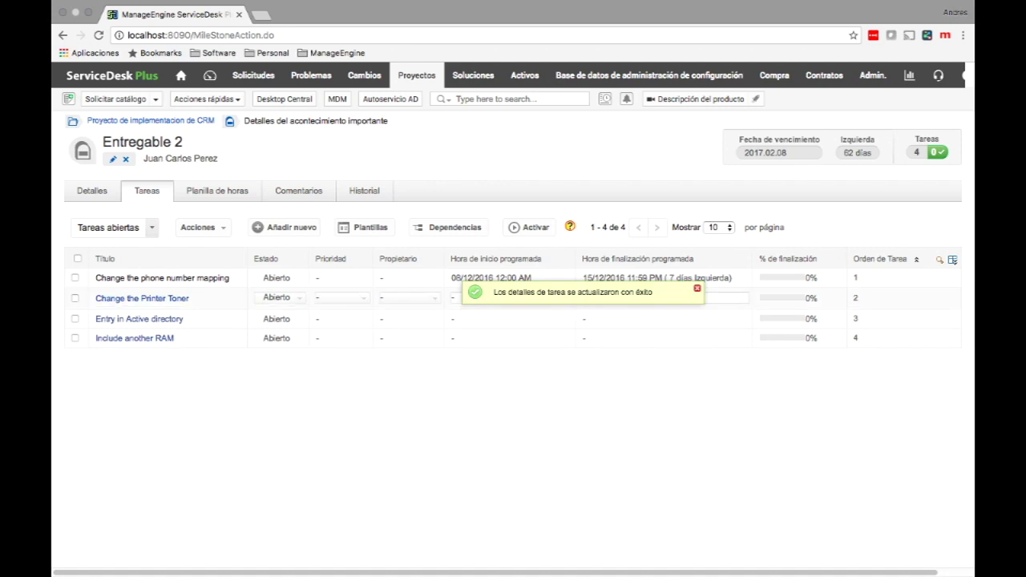
- Schedule the Change the Printer Toner task from 08/12/2016 12:00 AM to 11/12/2016 11:59 PM
click(553, 300)
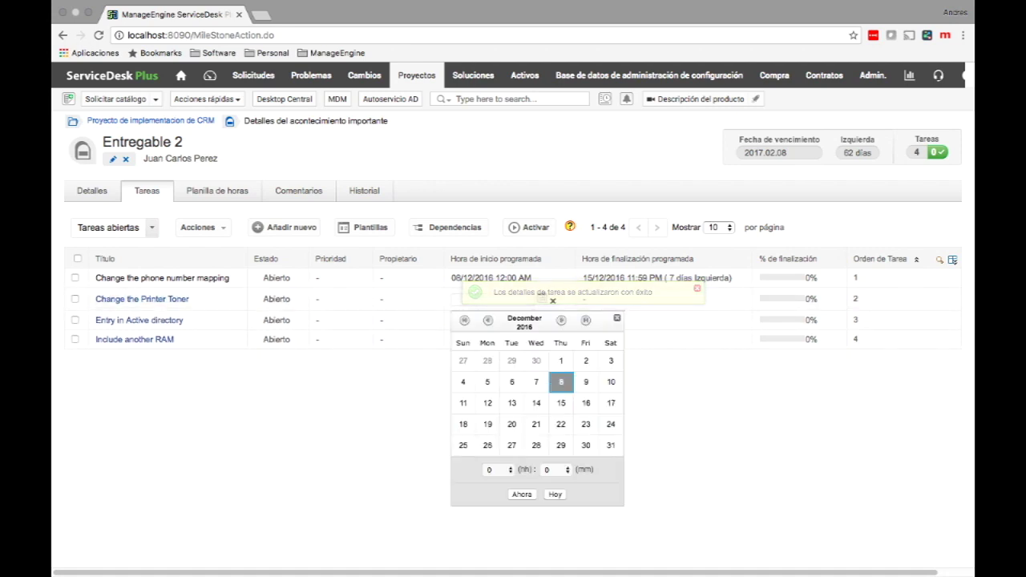
click(561, 382)
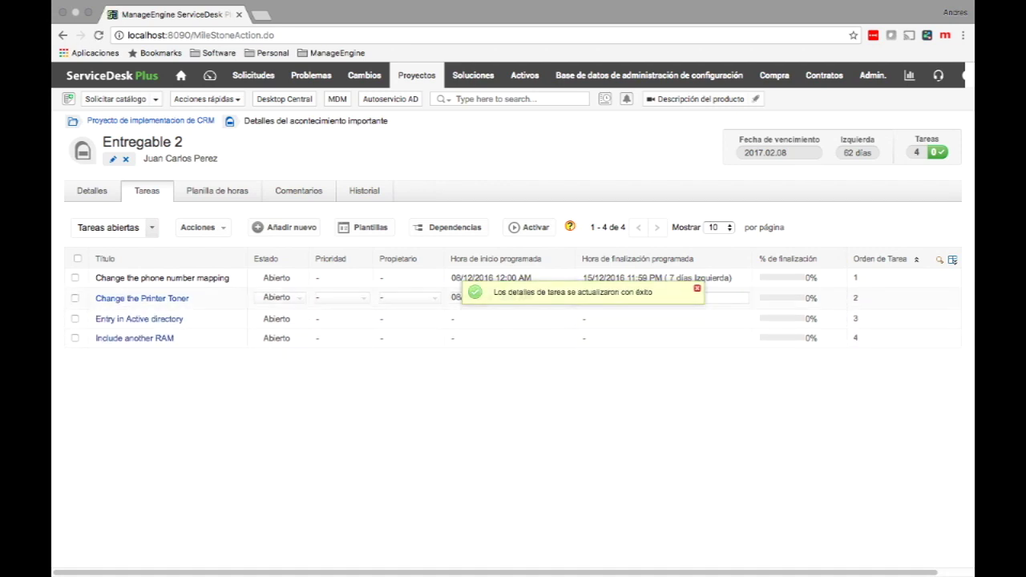
click(716, 298)
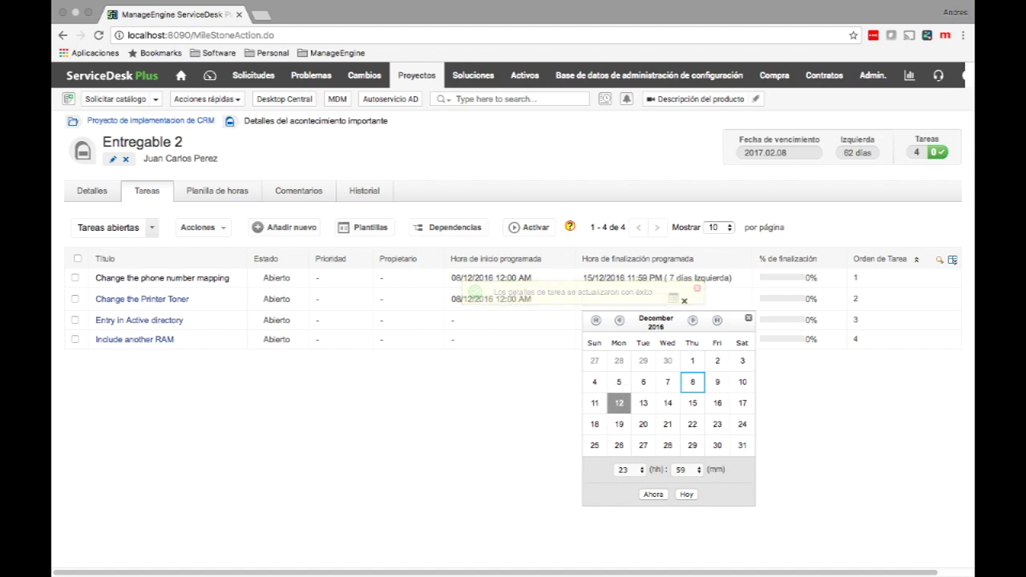
click(594, 403)
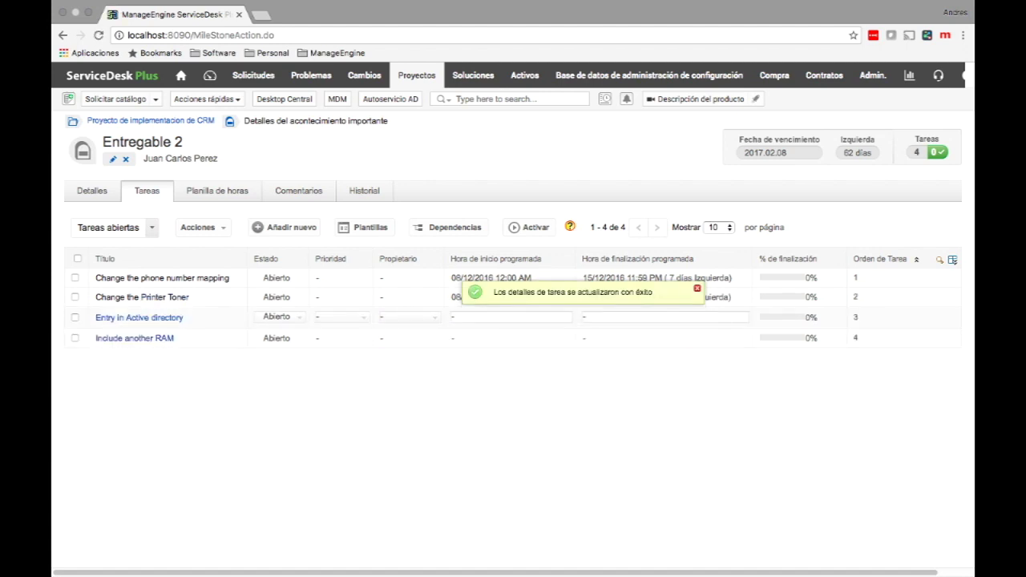
- Open the dependency map of Entregable 2 and make Include another RAM the parent task of Change the Printer Toner
click(77, 259)
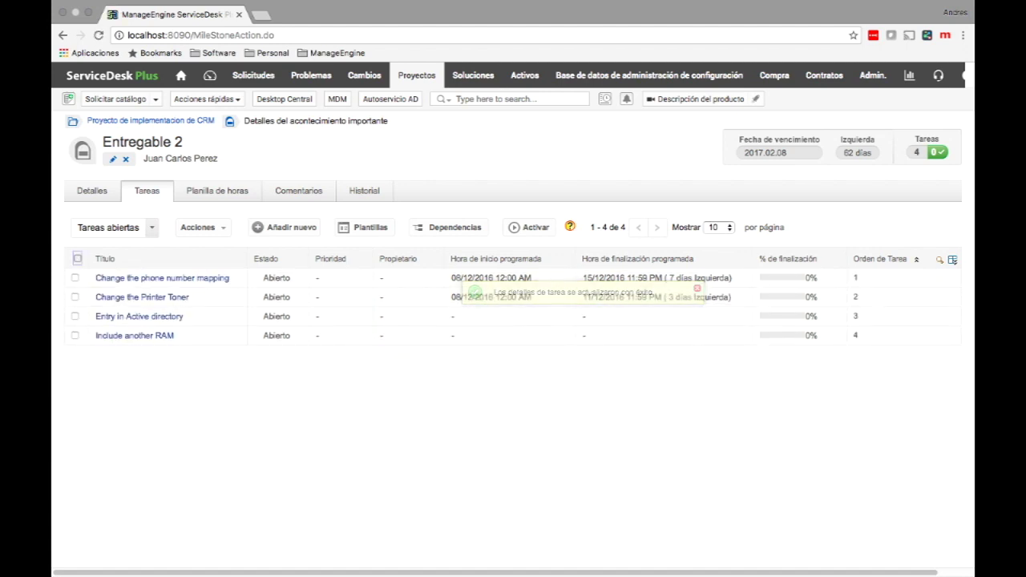
click(450, 227)
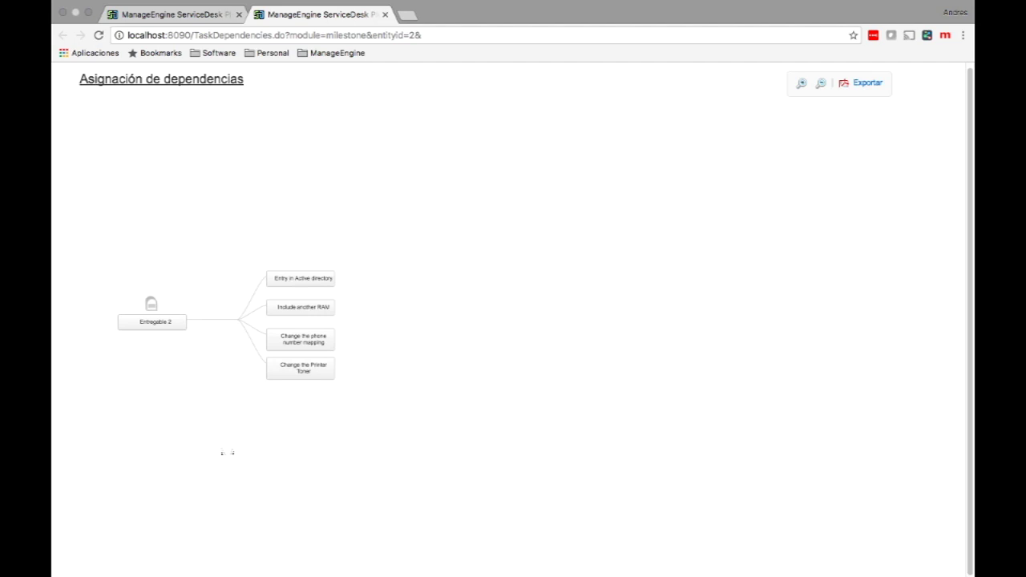
mouse_move(301, 368)
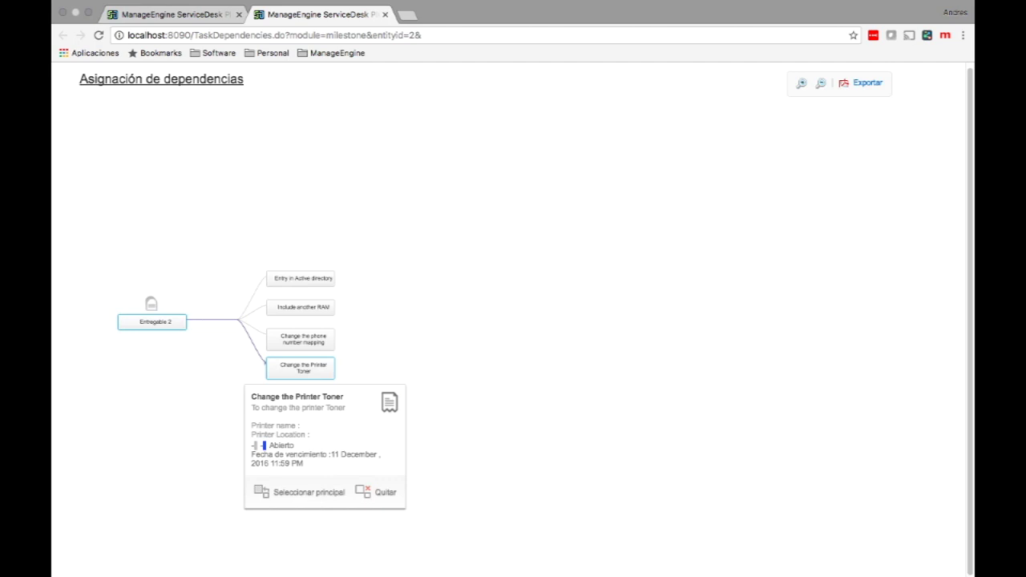
click(300, 492)
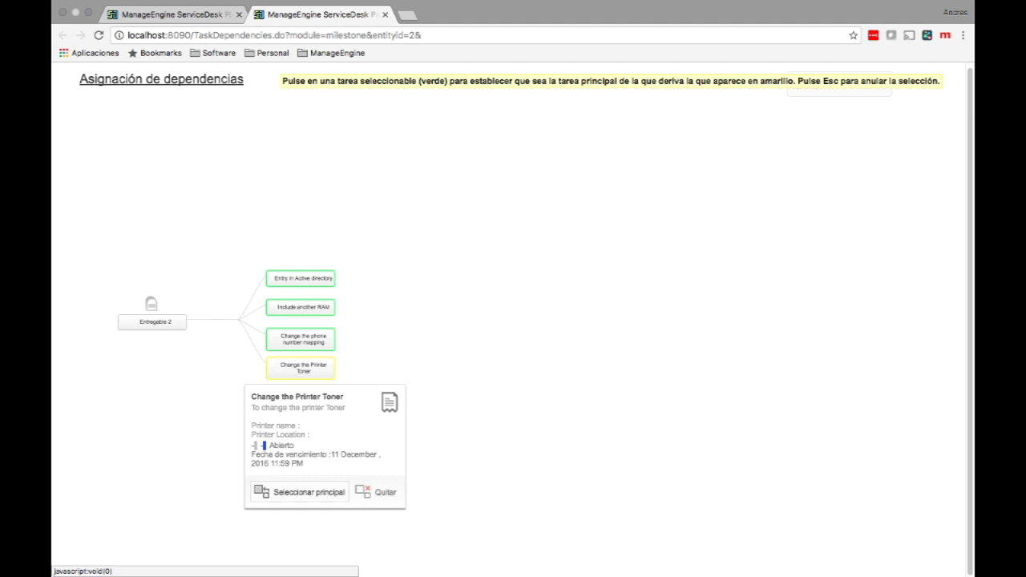
click(301, 491)
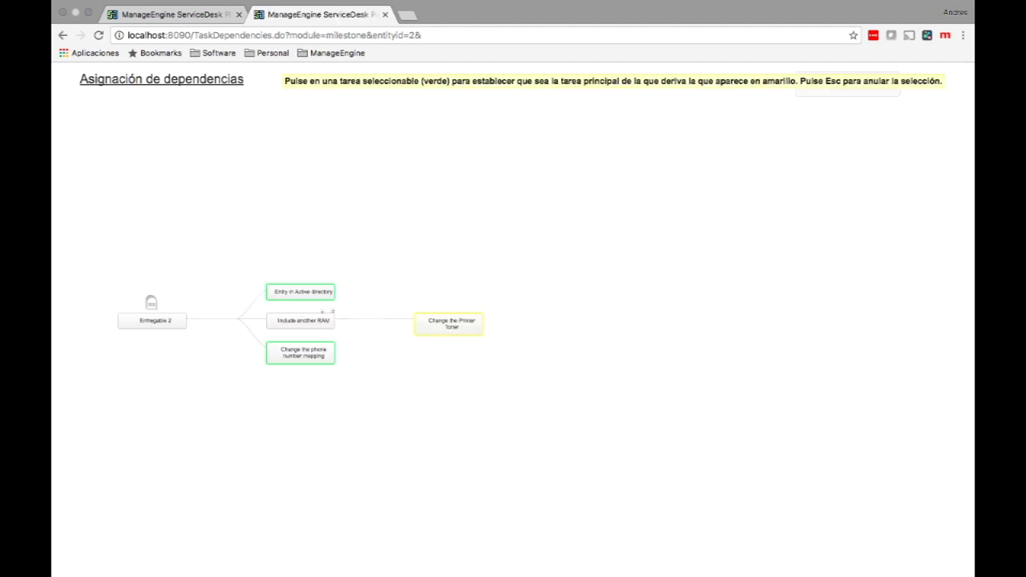
mouse_move(449, 324)
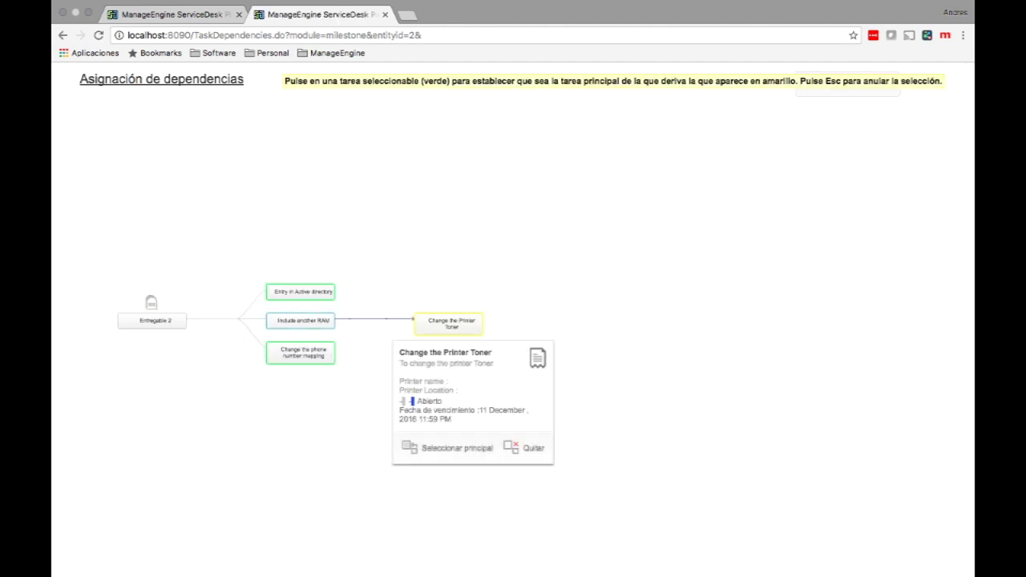
key(Escape)
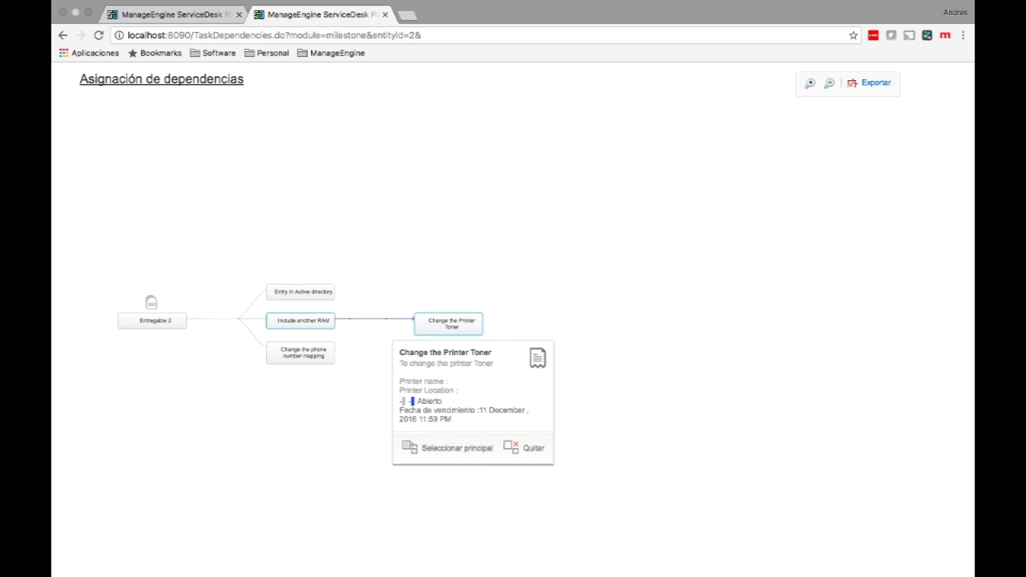
- Make Include another RAM the parent task of Change the phone number mapping
mouse_move(303, 354)
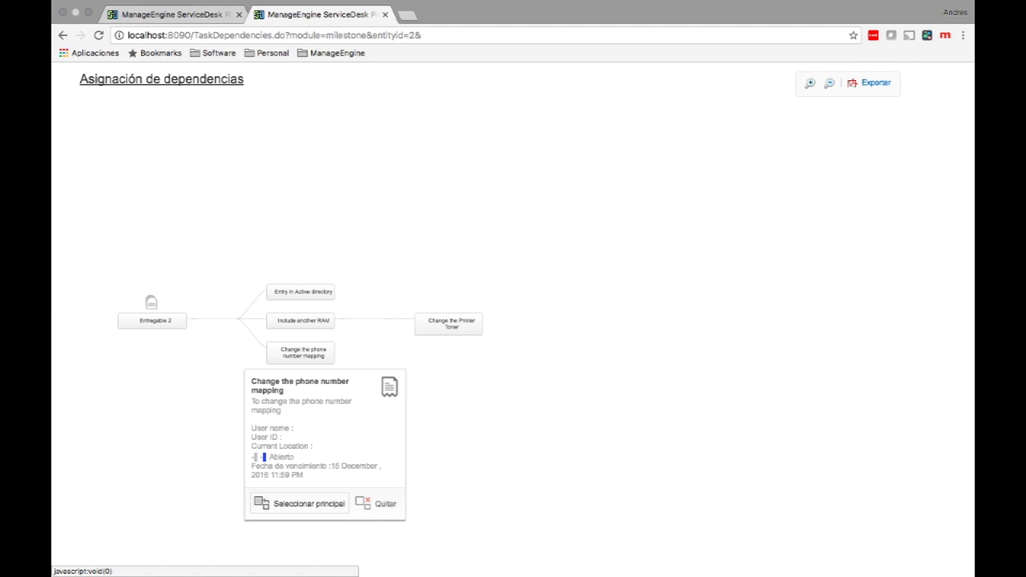
click(300, 503)
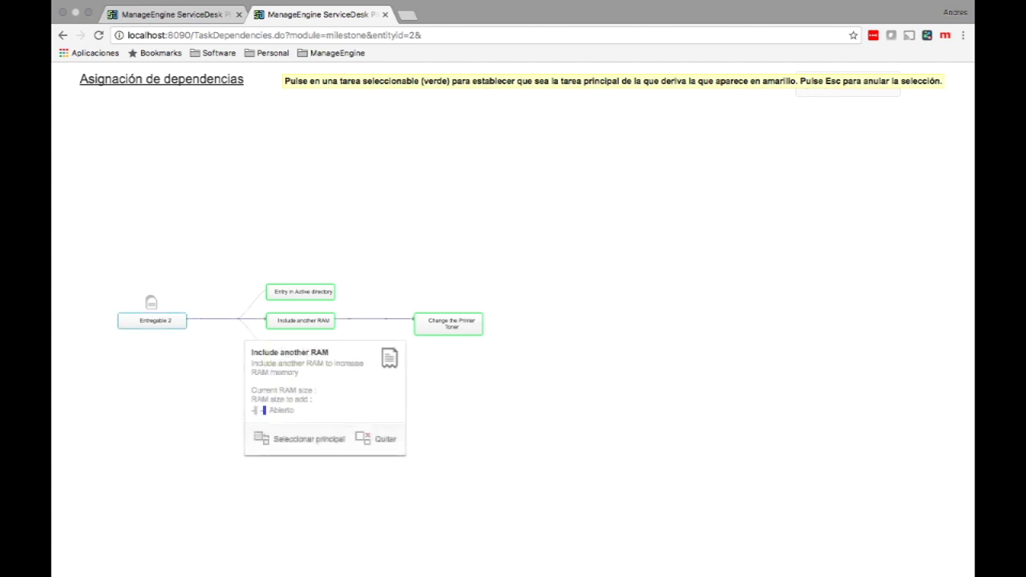
click(301, 321)
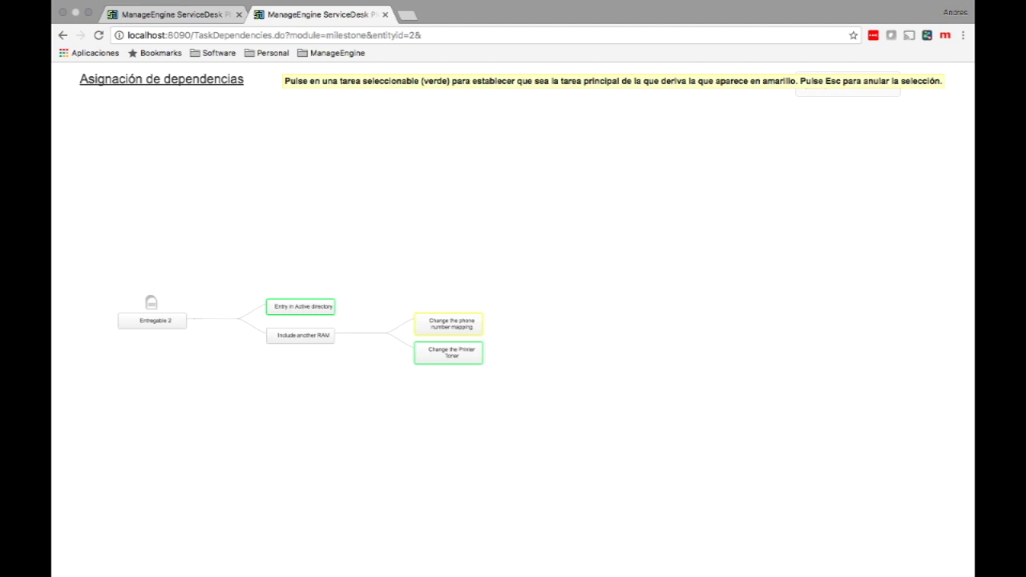
key(Escape)
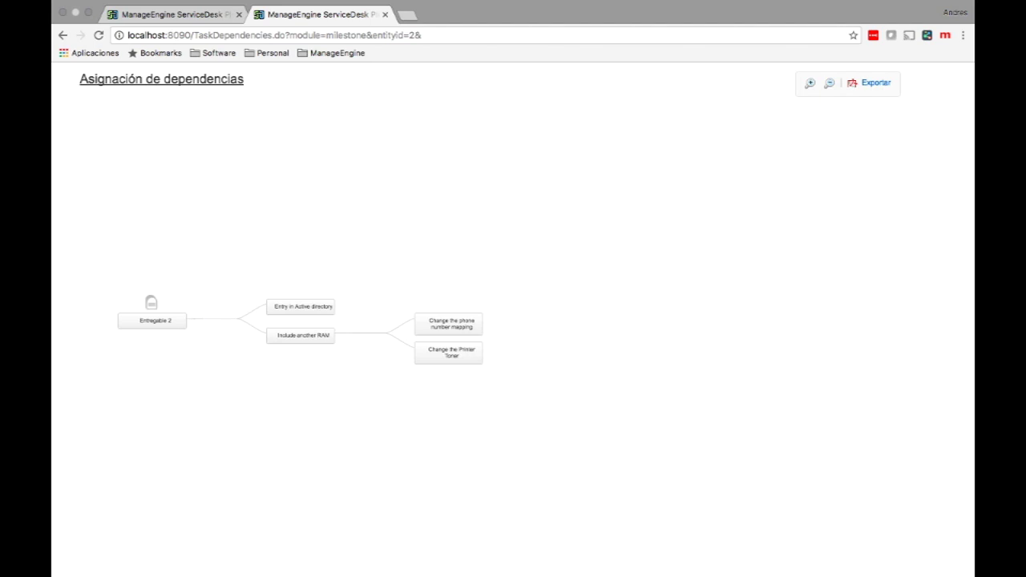
- Remove the dependency of Change the Printer Toner on Include another RAM and close the dependency map
mouse_move(449, 353)
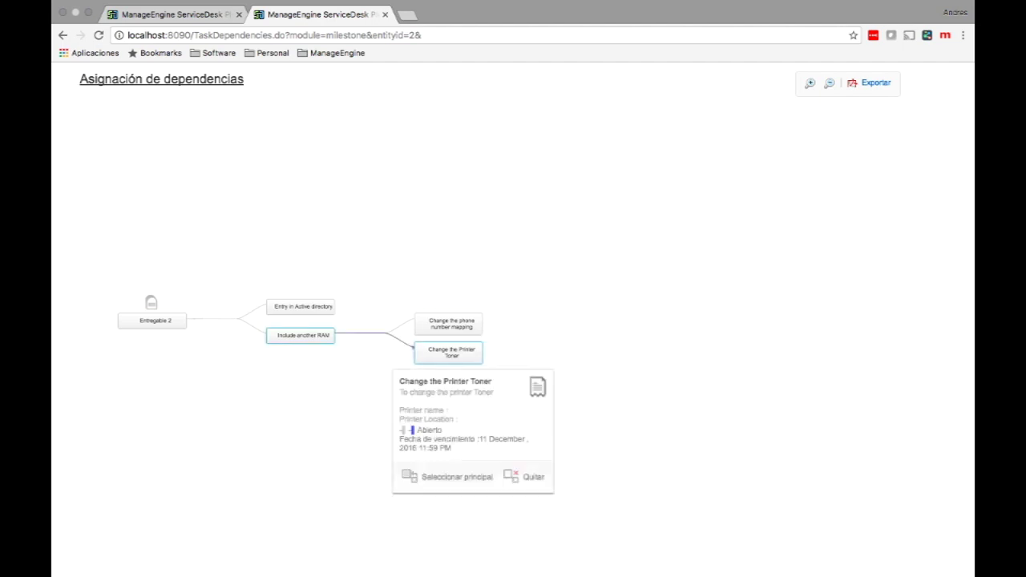
click(529, 477)
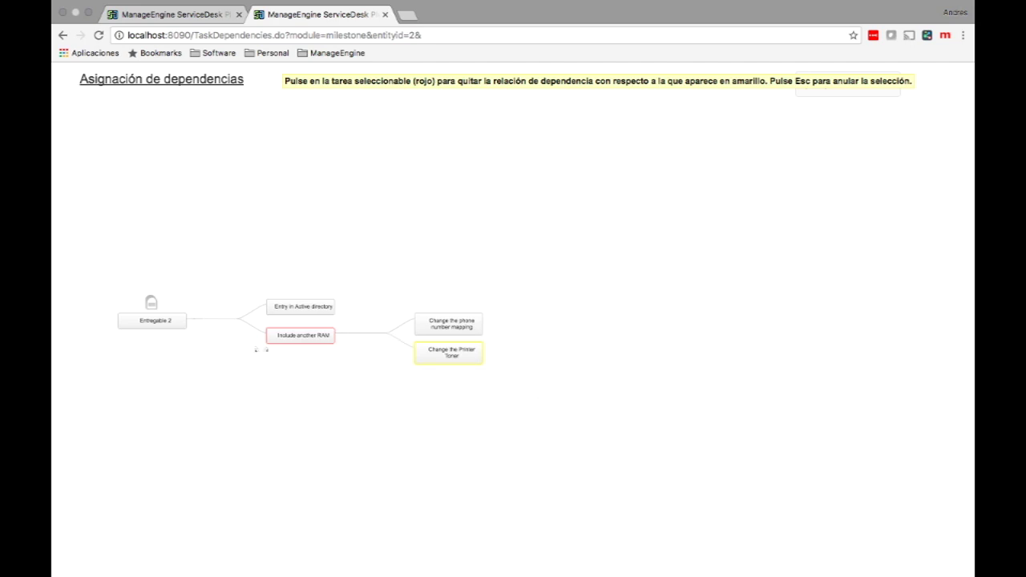
mouse_move(271, 336)
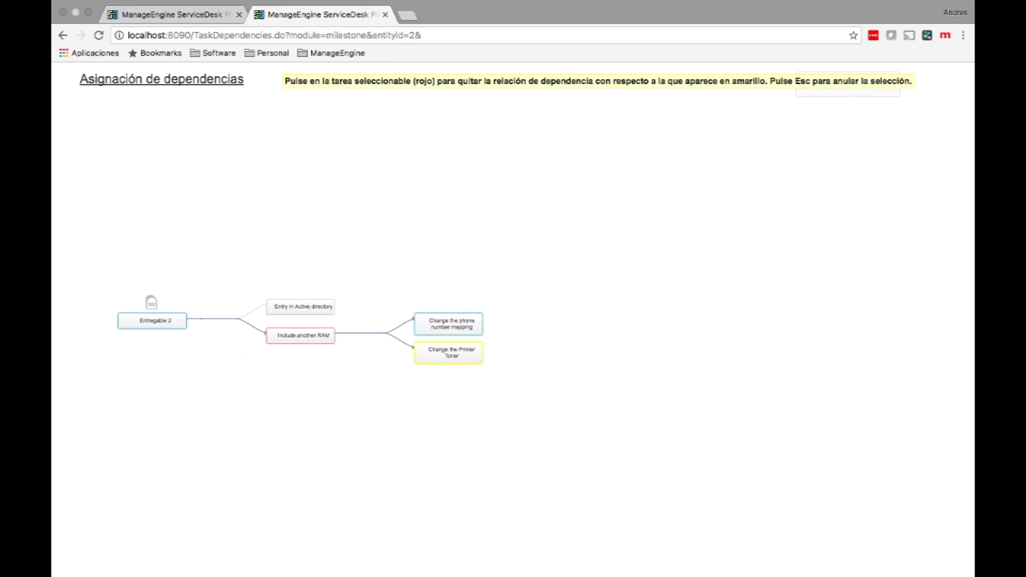
click(298, 336)
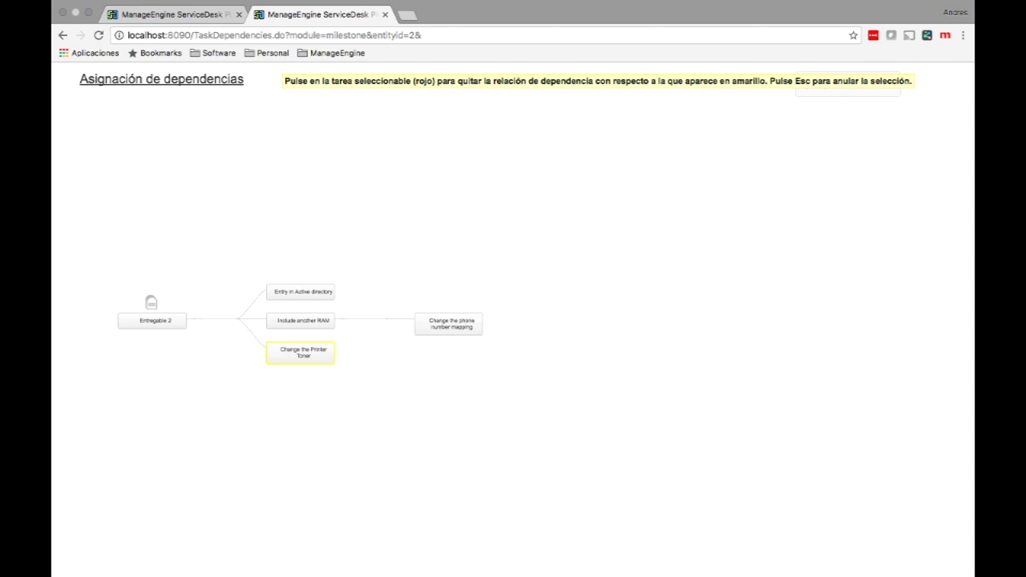
key(Escape)
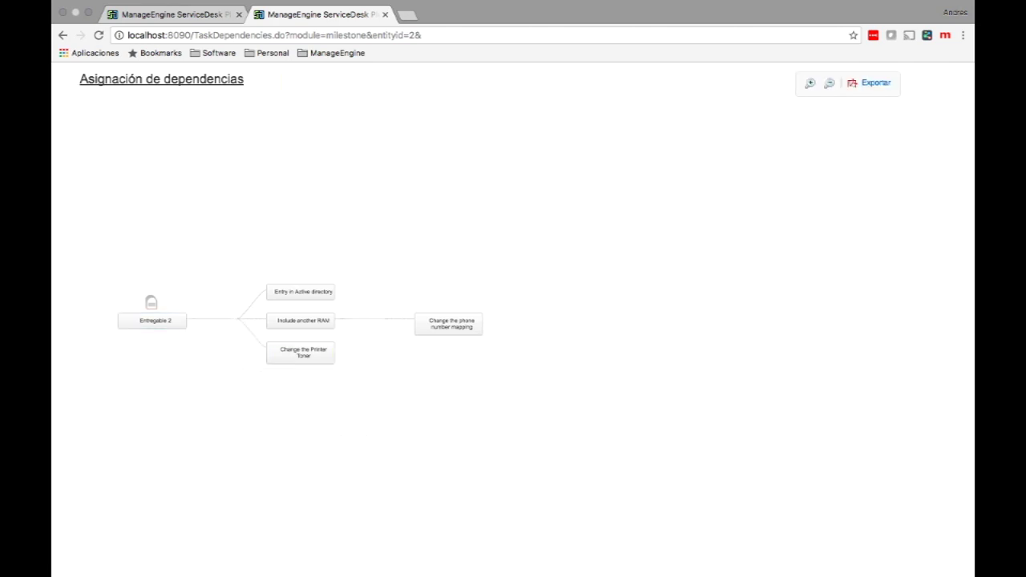
click(385, 15)
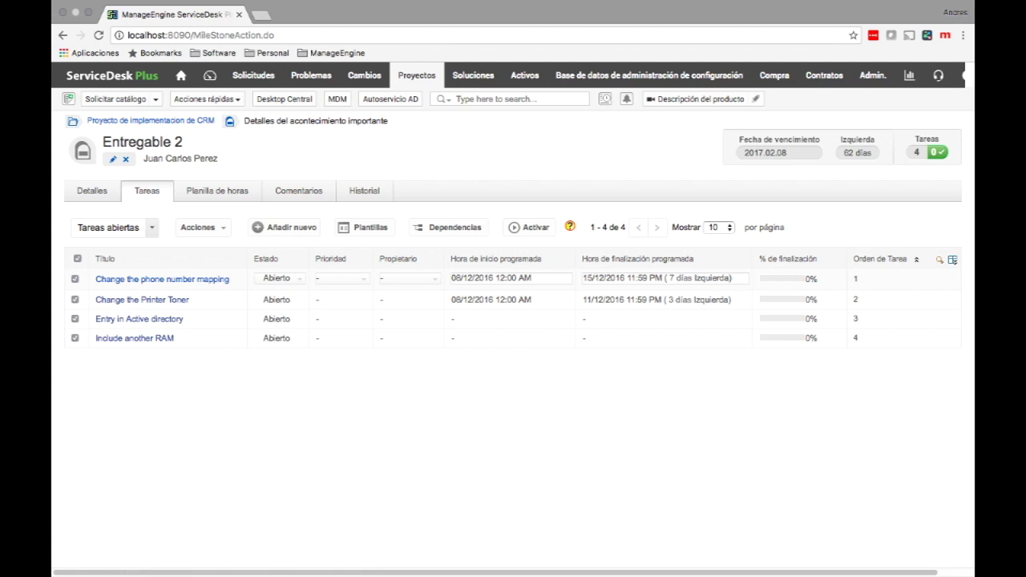
- Deselect all tasks and set the priority of Change the phone number mapping and Change the Printer Toner to Media
click(78, 259)
click(343, 279)
click(346, 280)
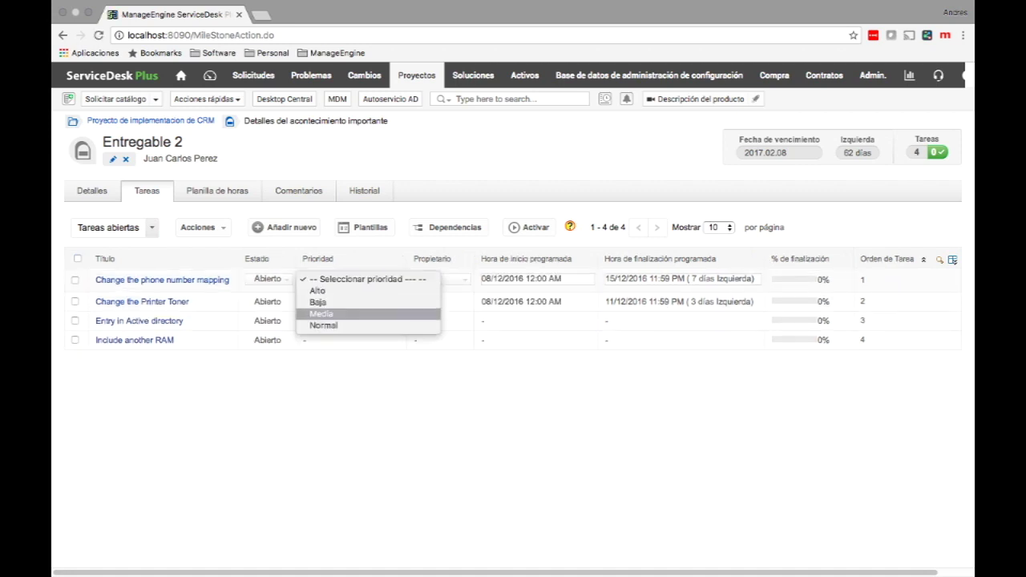
click(337, 314)
click(345, 300)
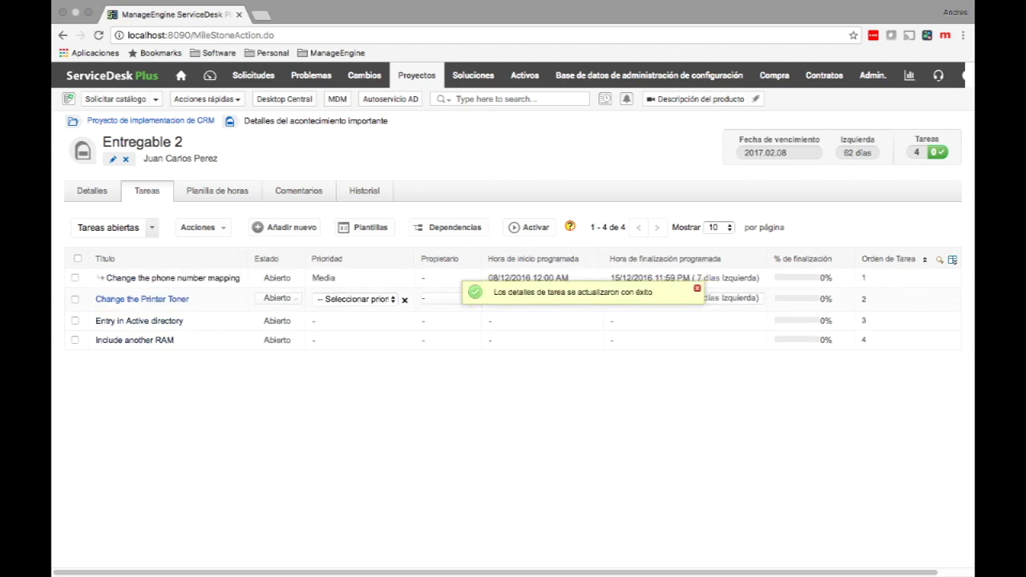
click(348, 300)
click(330, 333)
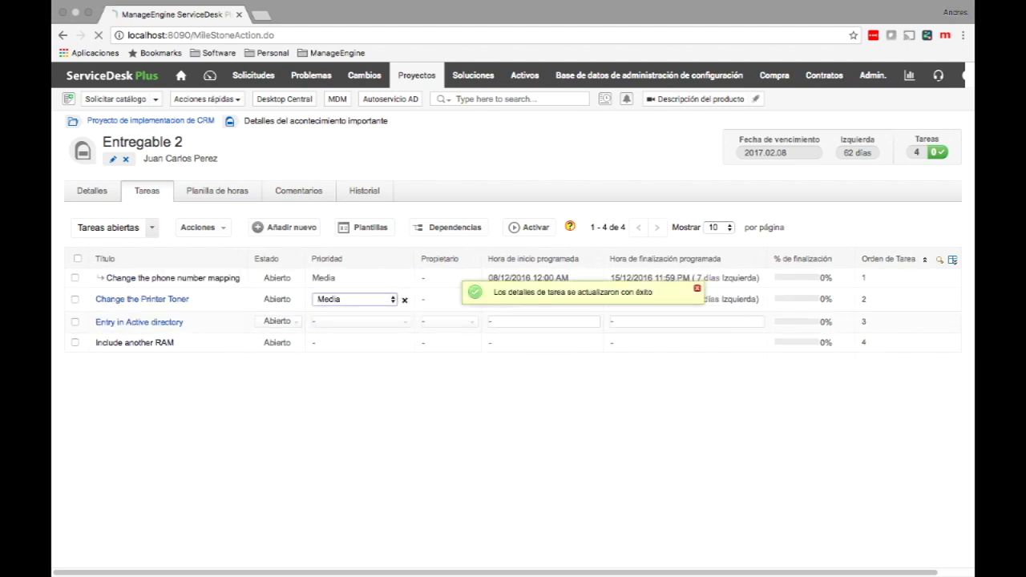
- Set the priority of the Entry in Active directory and Include another RAM tasks to Media
click(345, 321)
click(355, 318)
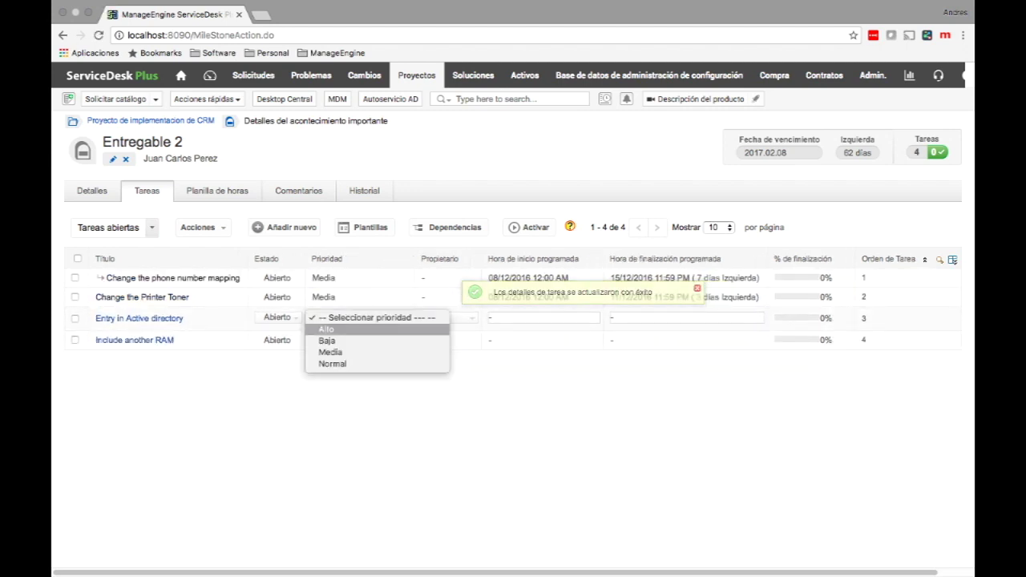
click(337, 350)
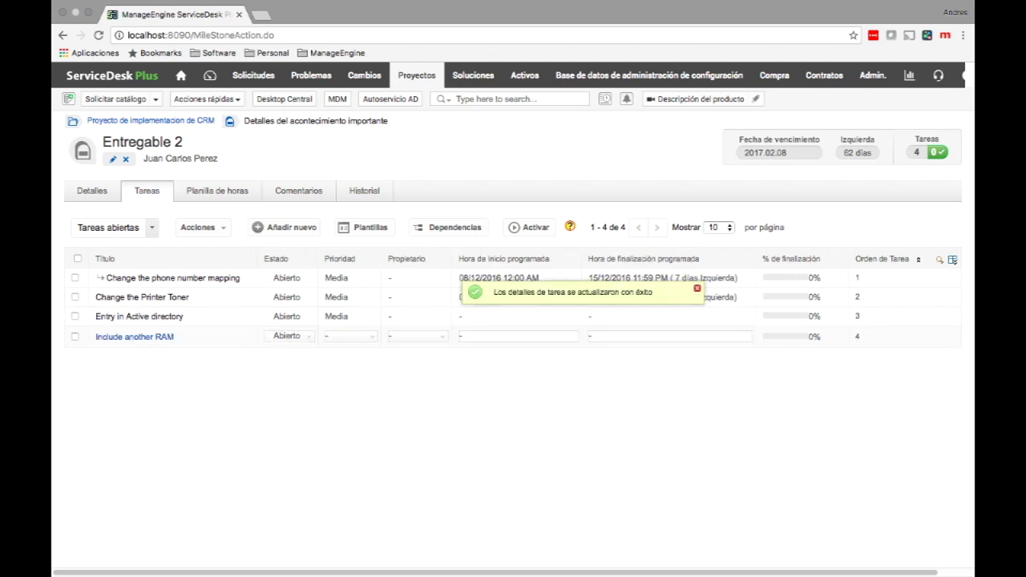
click(353, 340)
click(353, 337)
click(330, 371)
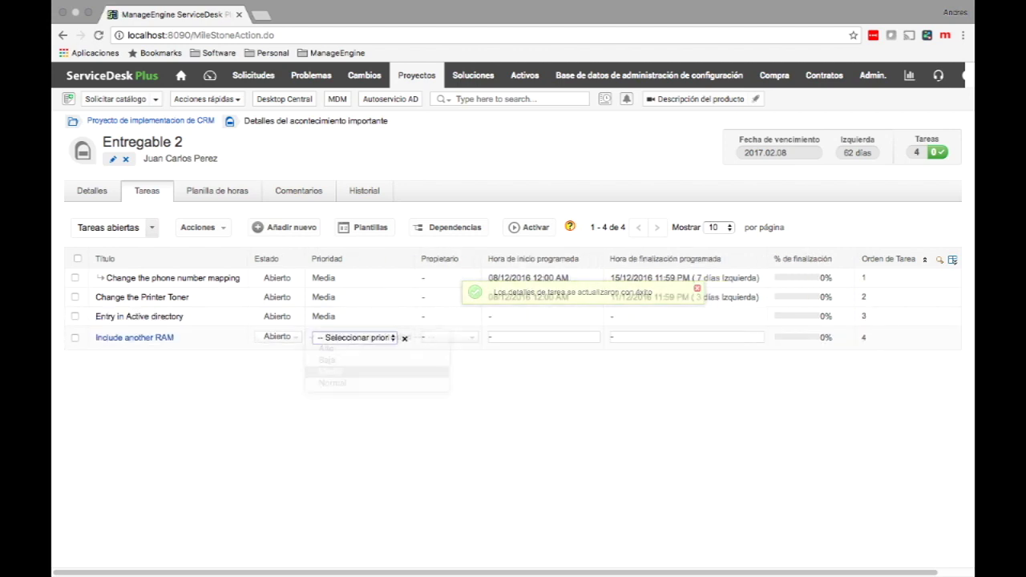
click(77, 258)
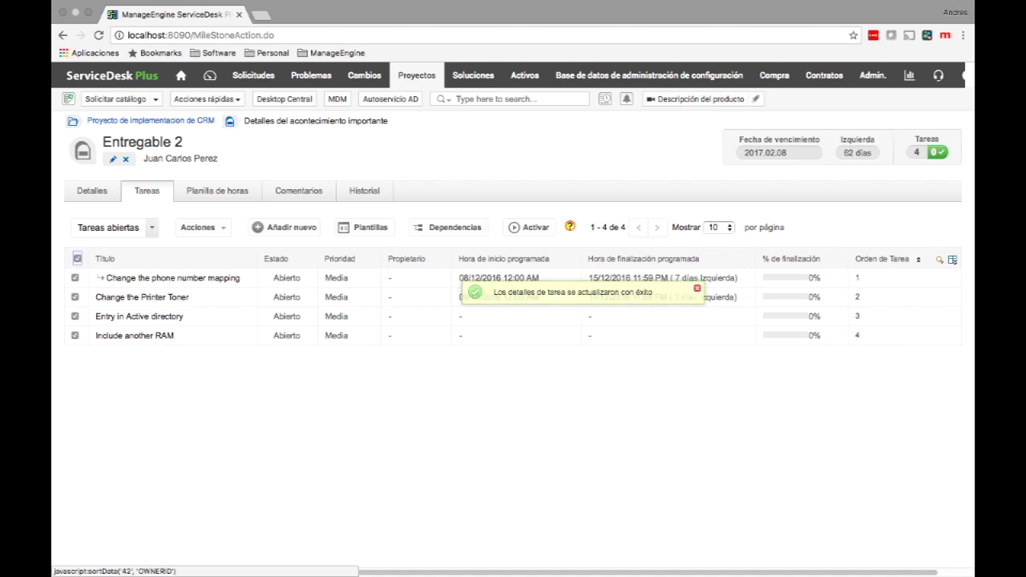
click(201, 227)
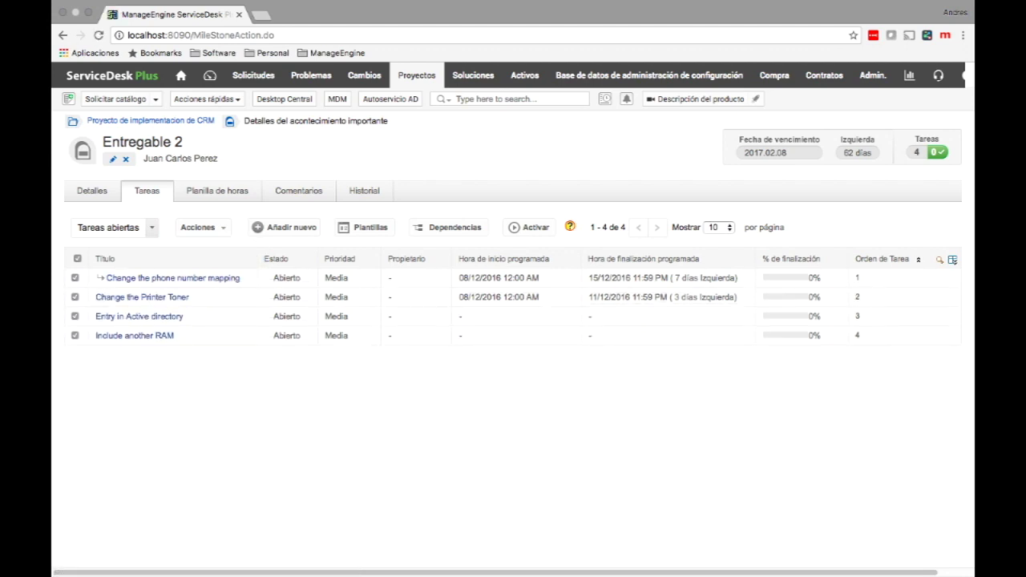
click(78, 259)
- Assign Guest as owner of the Change the phone number mapping and Change the Printer Toner tasks
click(419, 279)
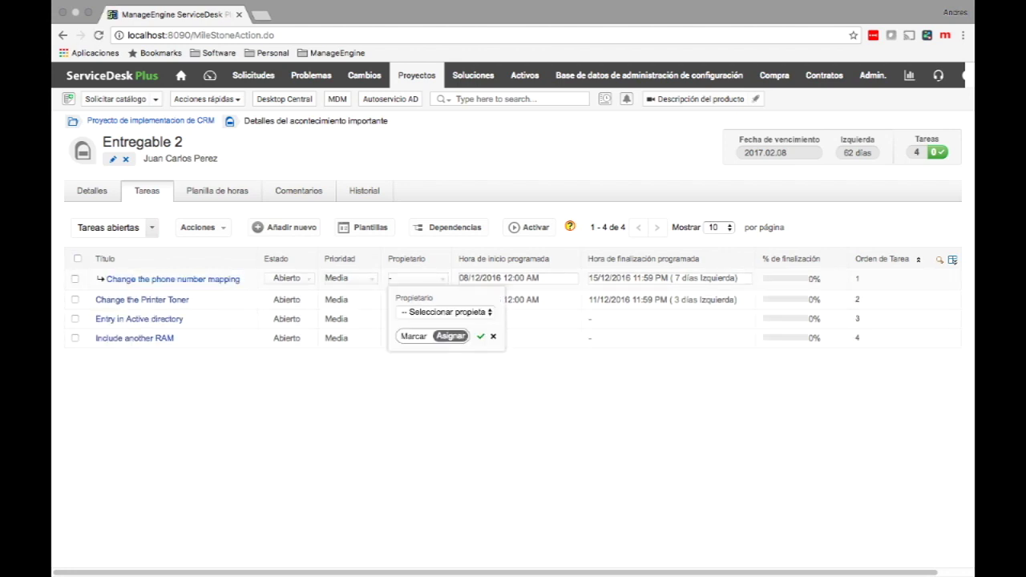
click(455, 311)
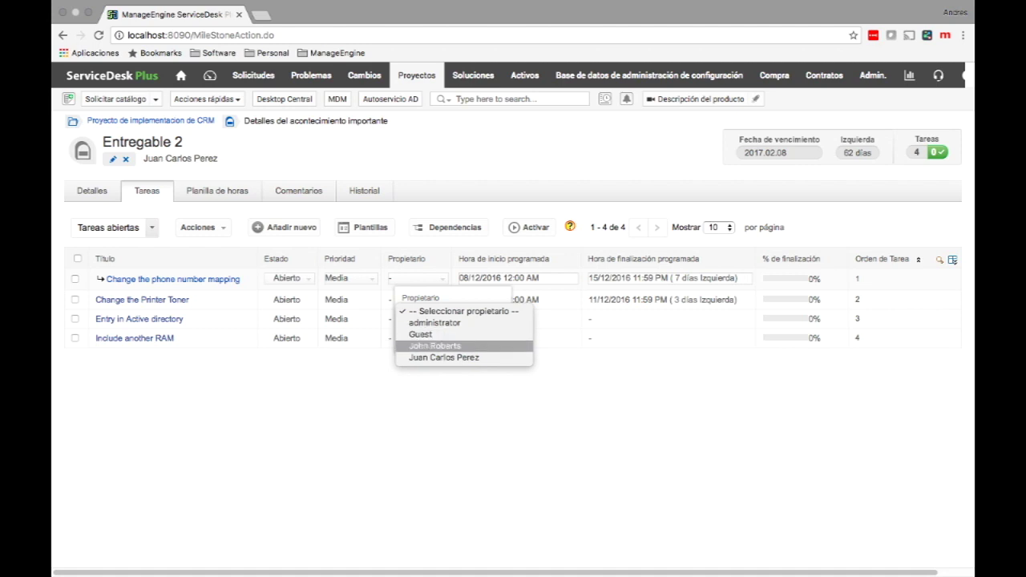
click(455, 334)
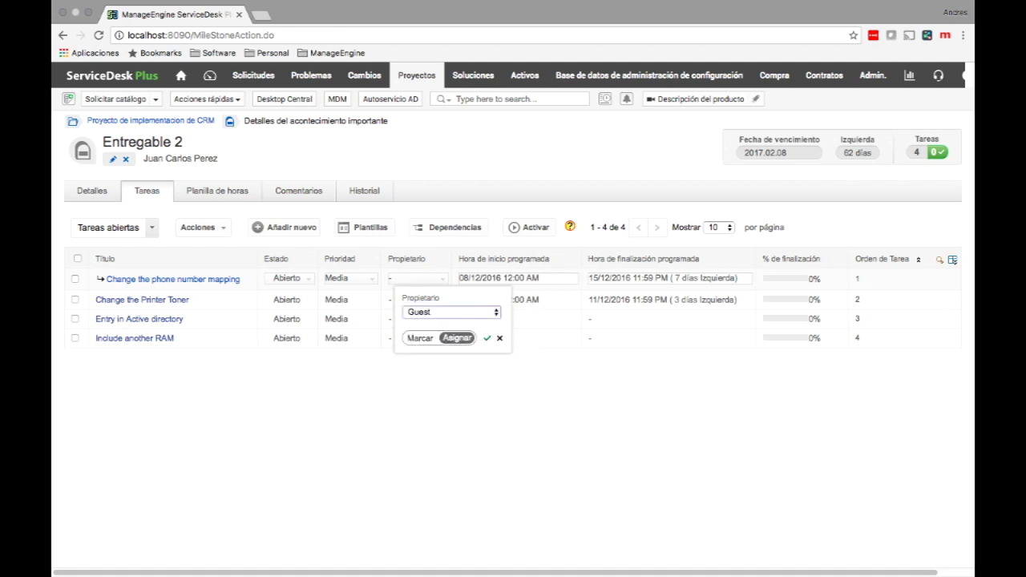
click(457, 338)
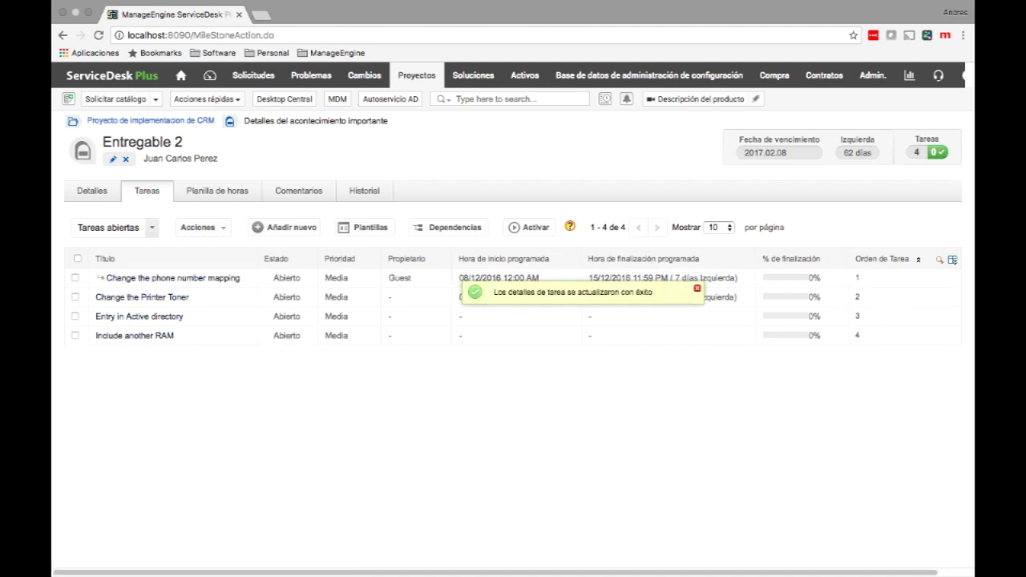
click(425, 297)
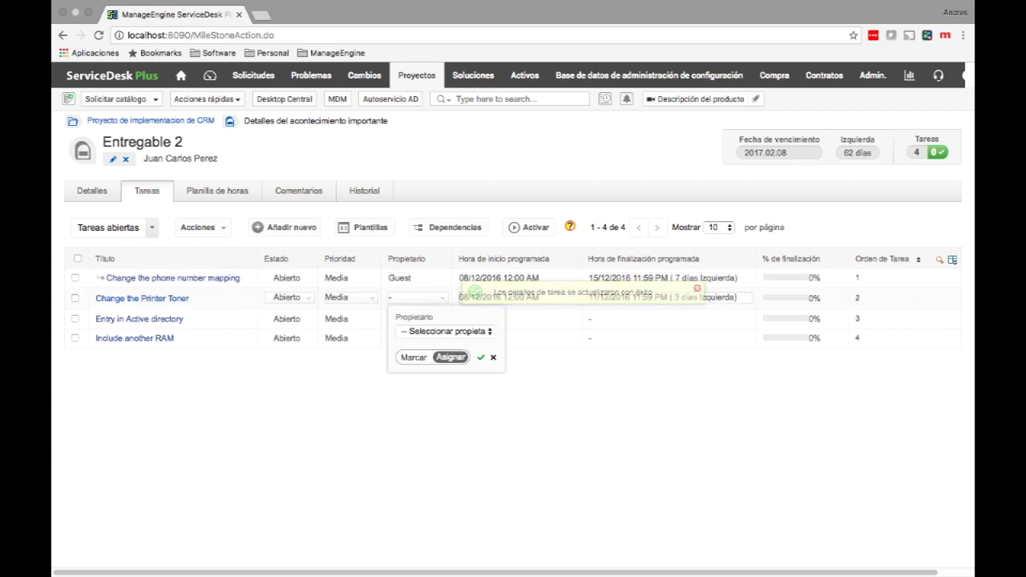
click(446, 331)
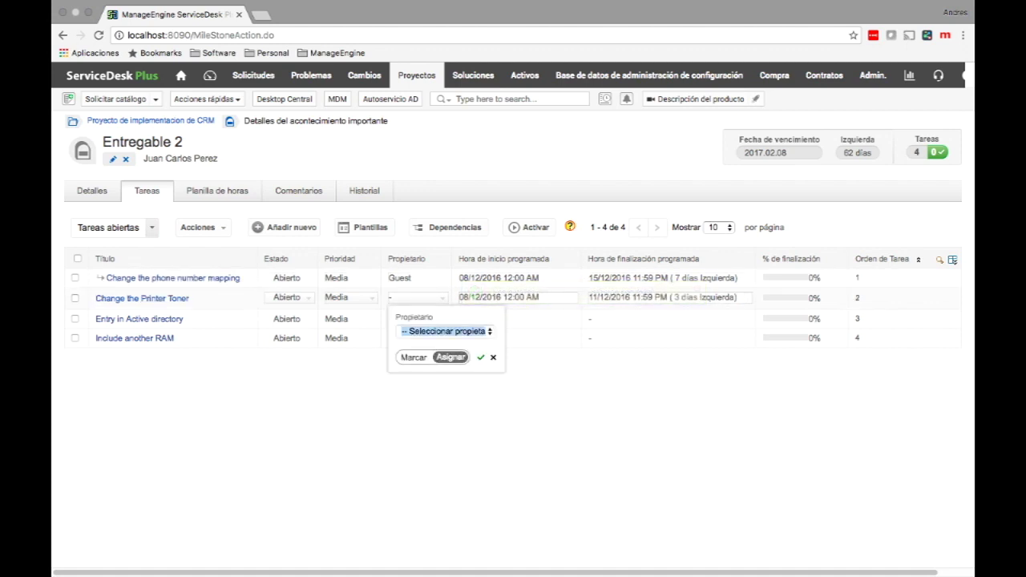
click(414, 354)
click(451, 358)
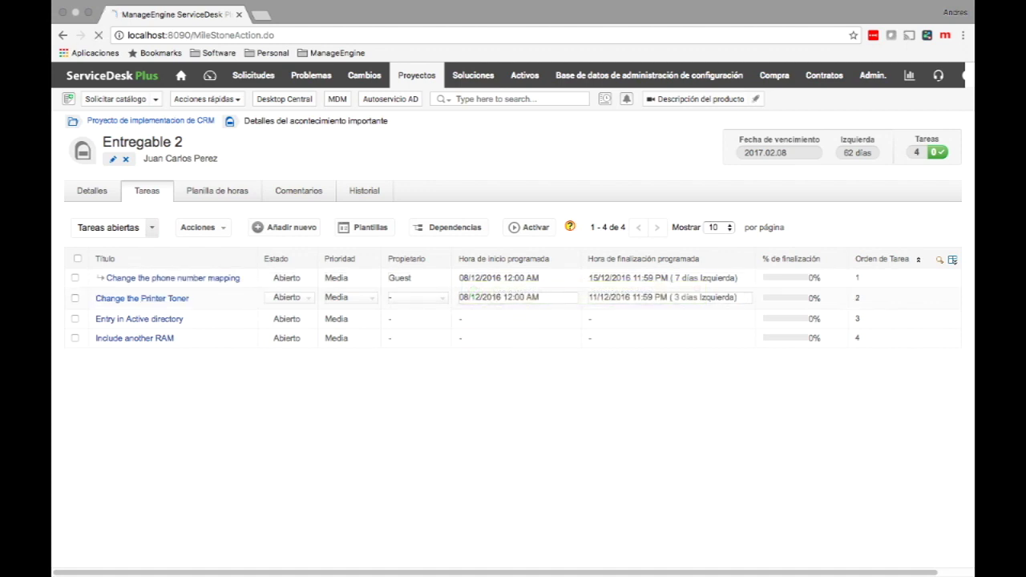
- Assign Guest as owner of the Entry in Active directory and Include another RAM tasks
click(420, 317)
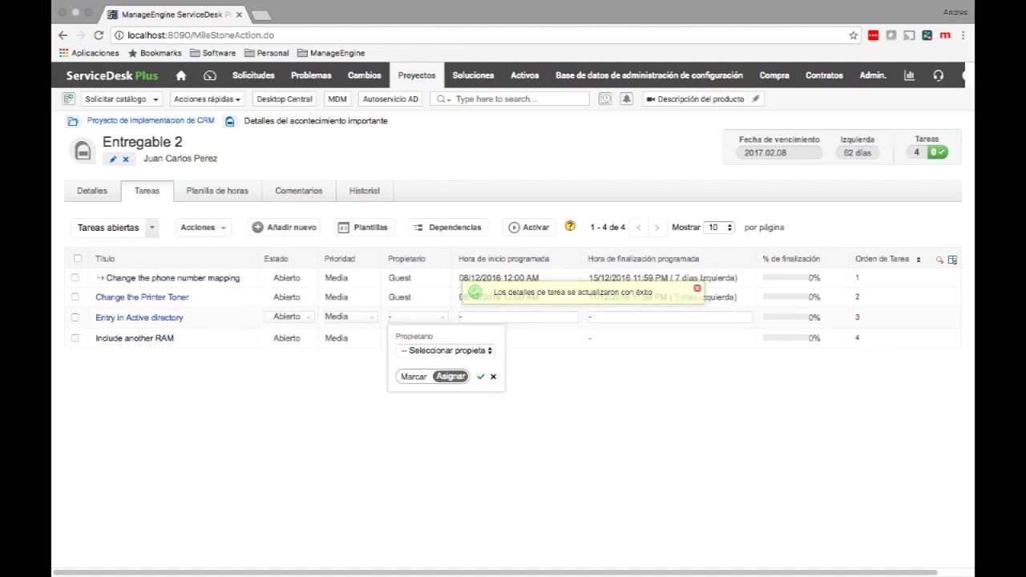
click(448, 350)
click(414, 373)
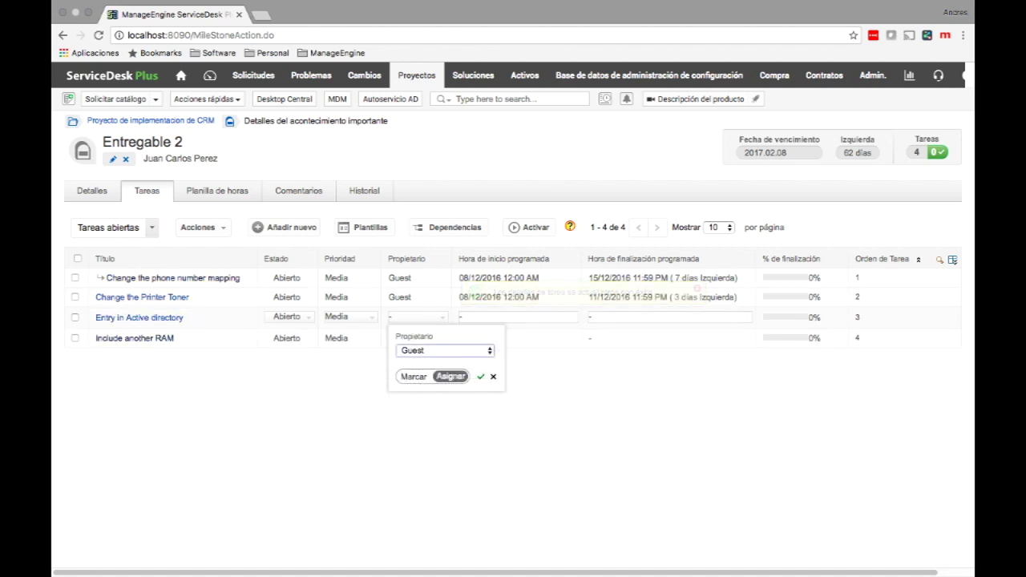
click(453, 375)
click(417, 336)
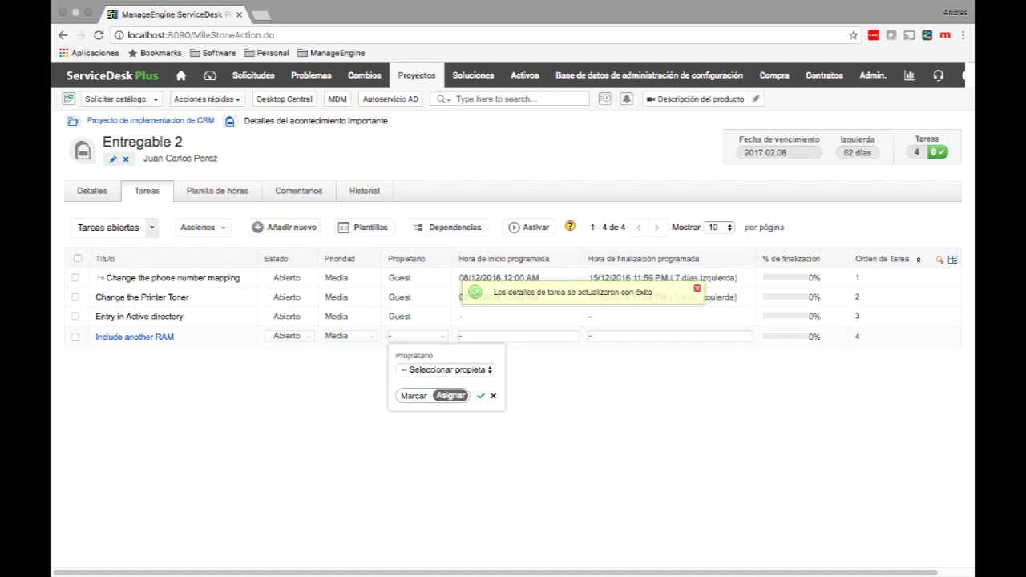
click(446, 369)
click(413, 391)
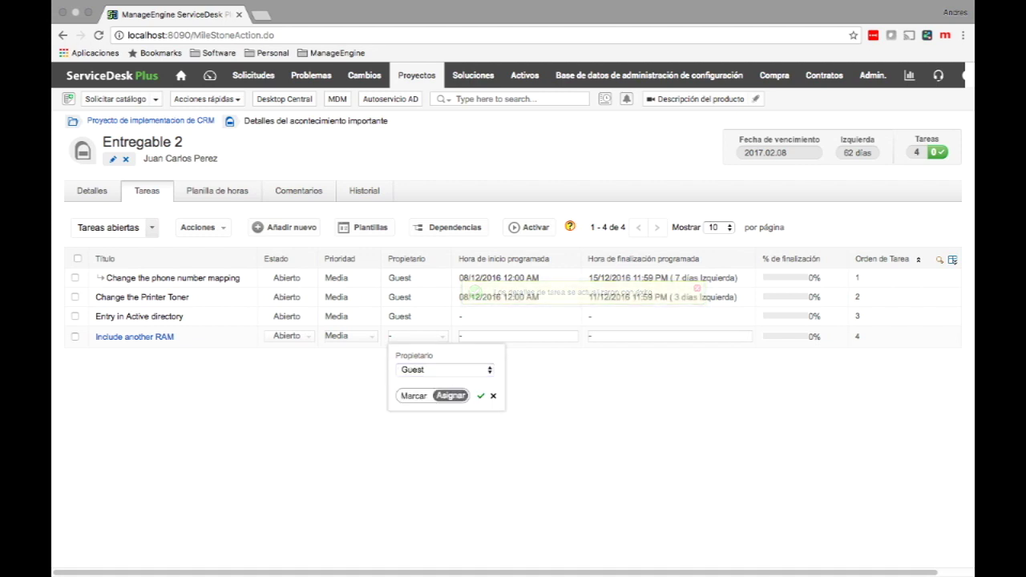
click(451, 395)
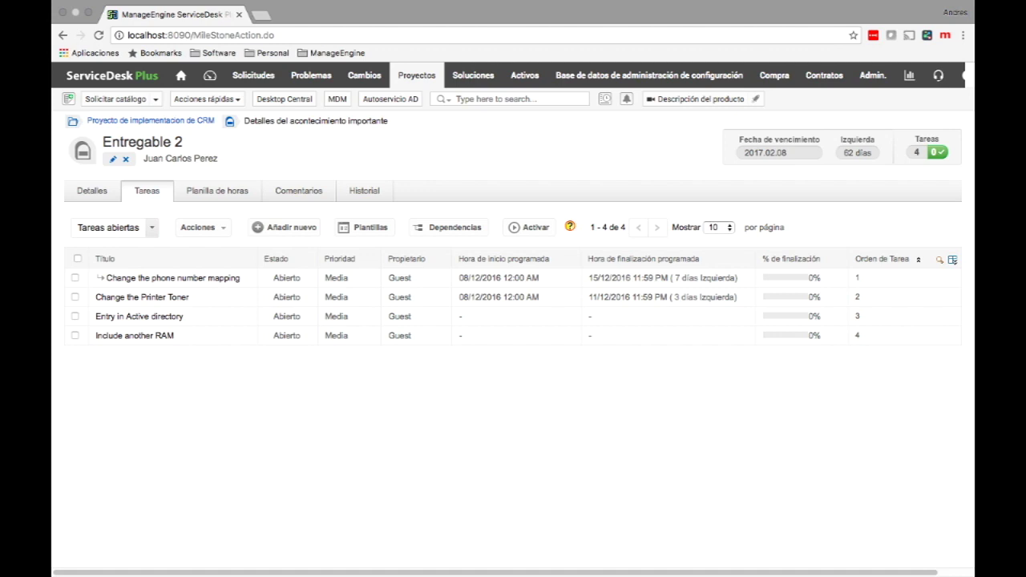
- Return to the CRM implementation project, review its milestones and tasks, and open its Gantt view
click(151, 121)
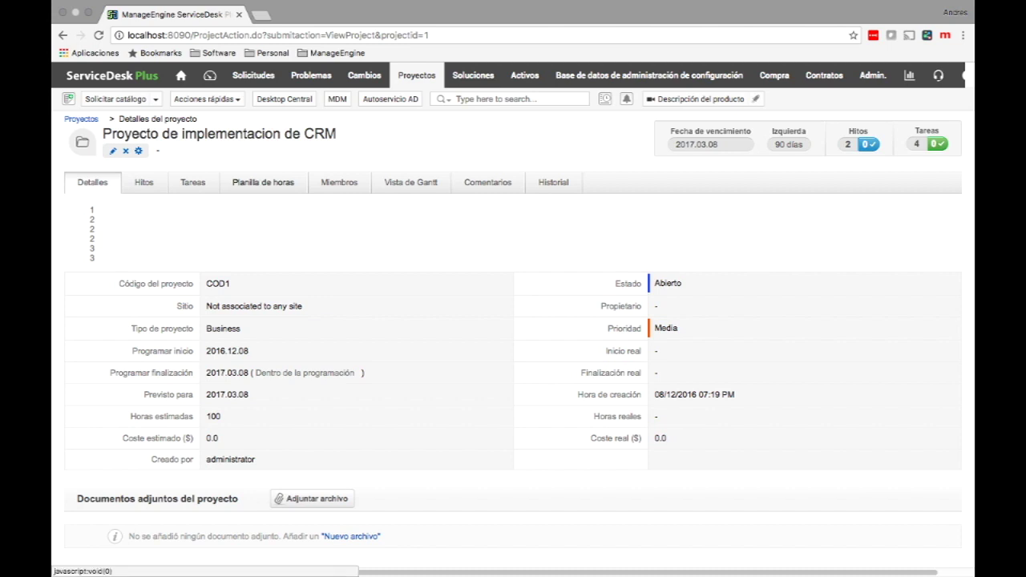
click(143, 182)
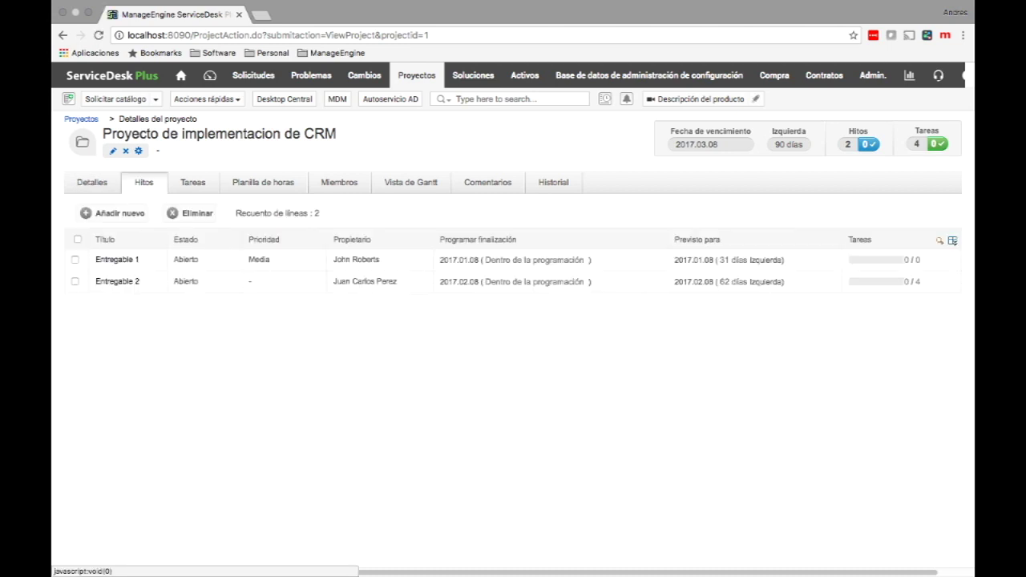
click(192, 182)
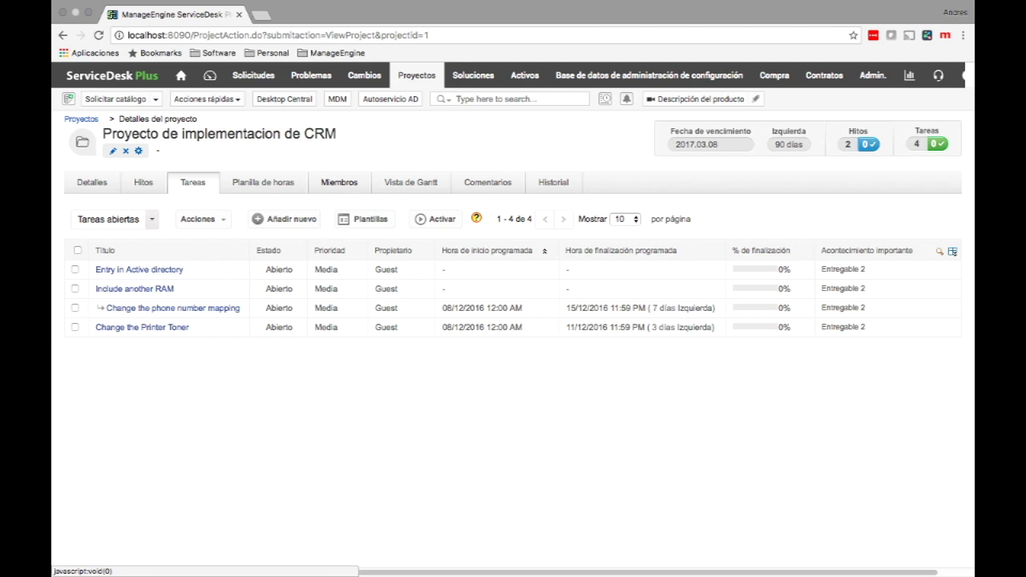
click(339, 183)
click(411, 183)
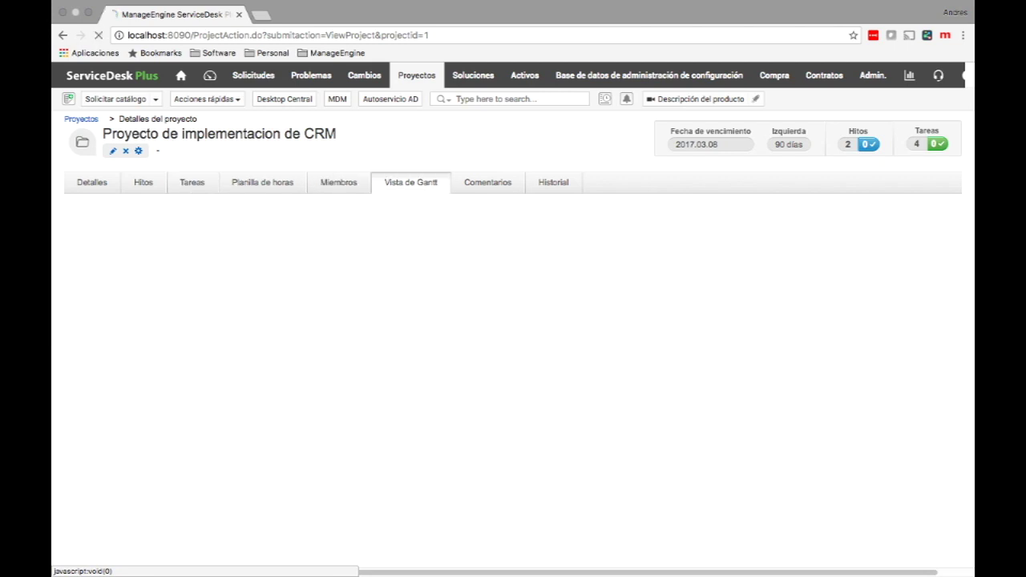
scroll(411, 182, down, 2)
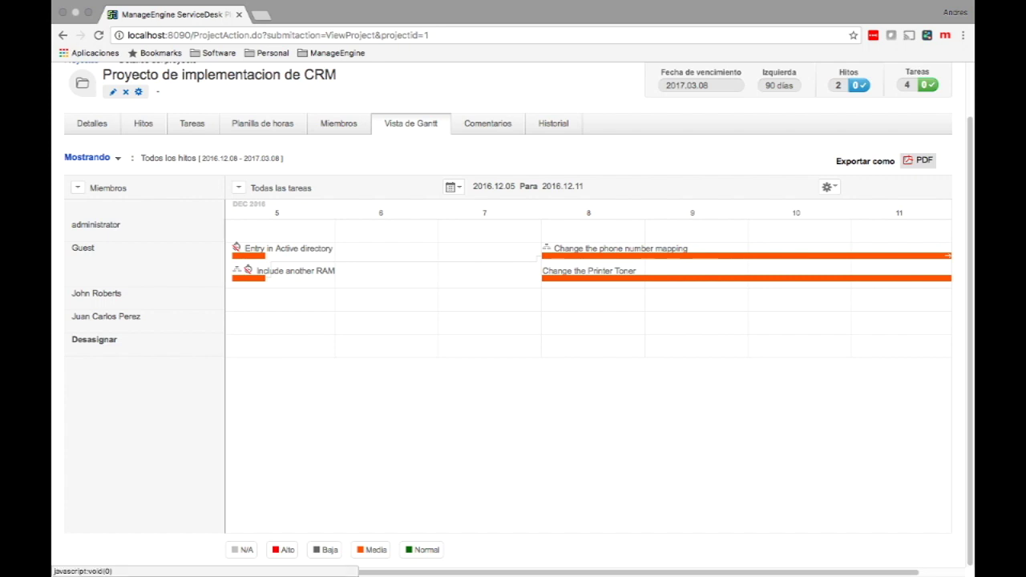
- Group the Gantt chart by Hitos, switch it back to Miembros, and check the available task filters
click(78, 187)
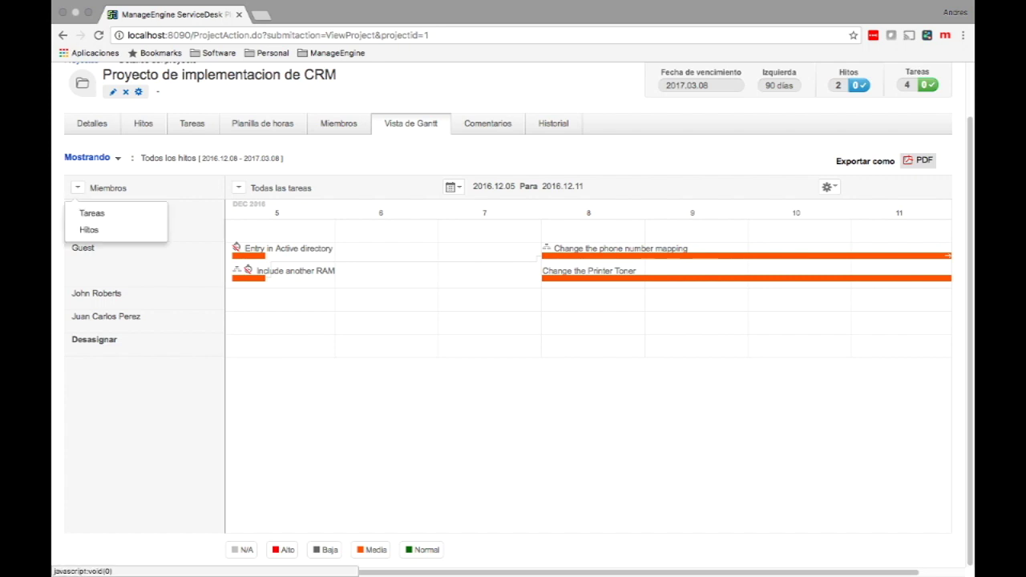
click(88, 230)
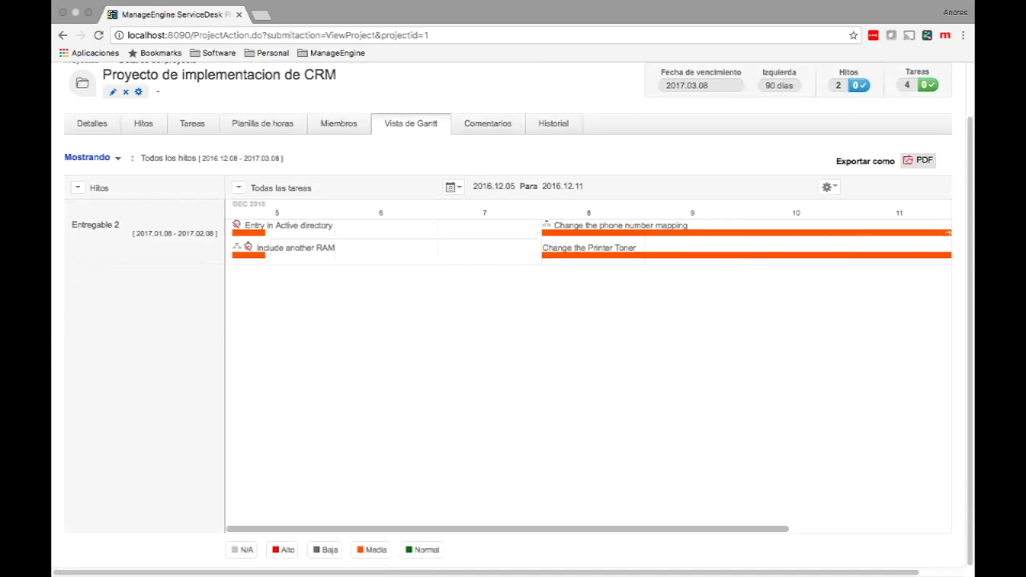
click(78, 188)
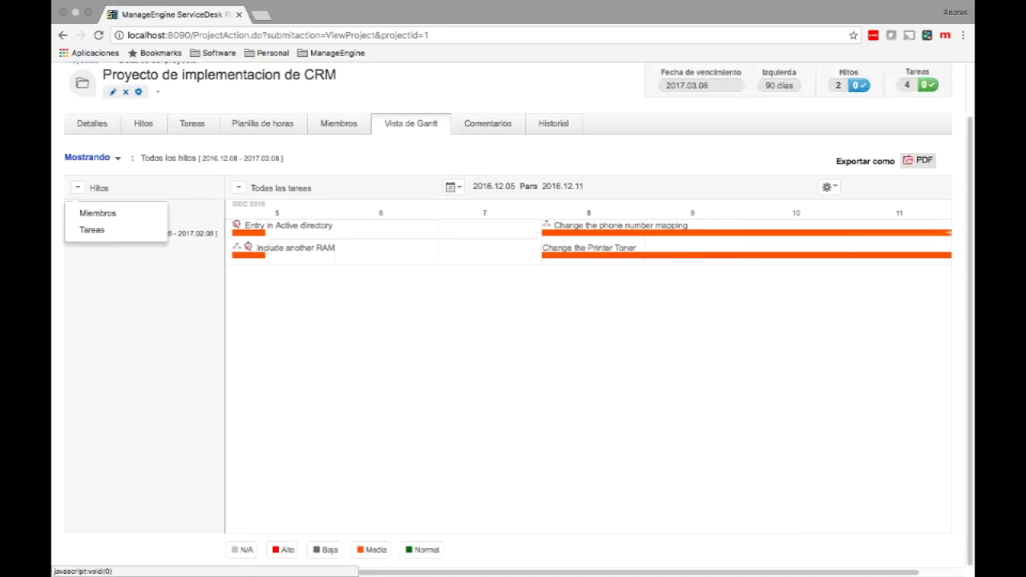
click(88, 211)
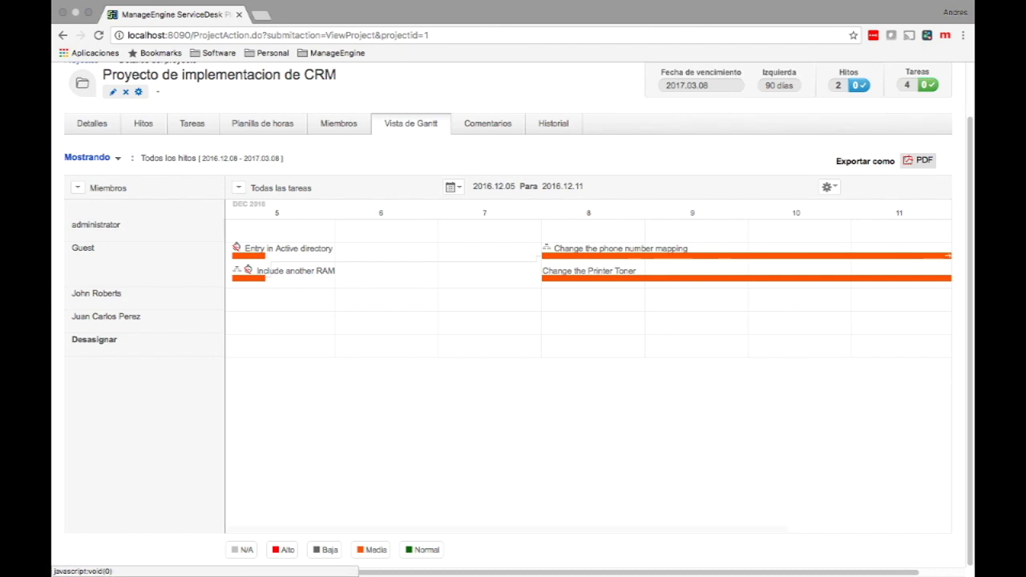
click(238, 187)
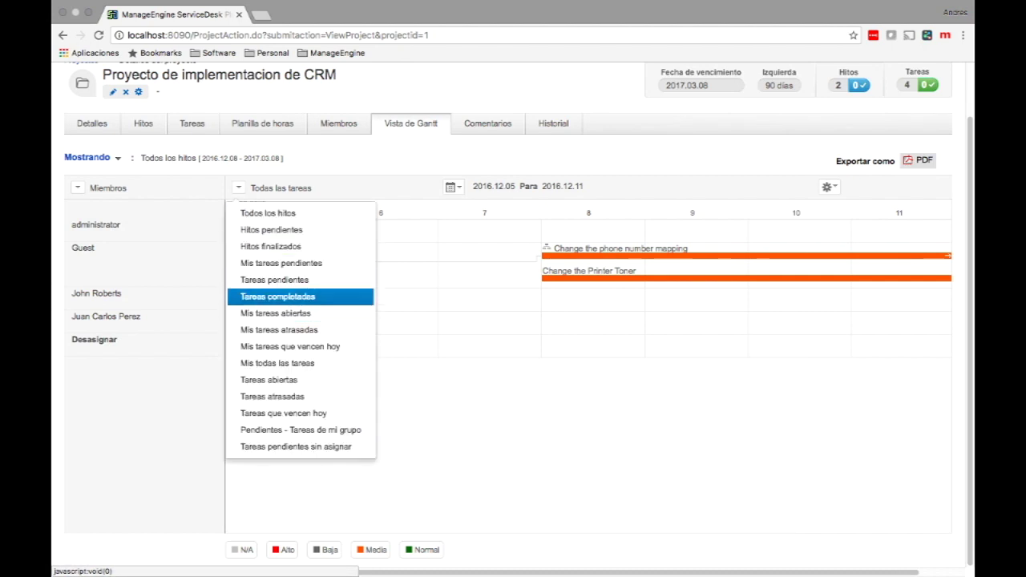
click(278, 363)
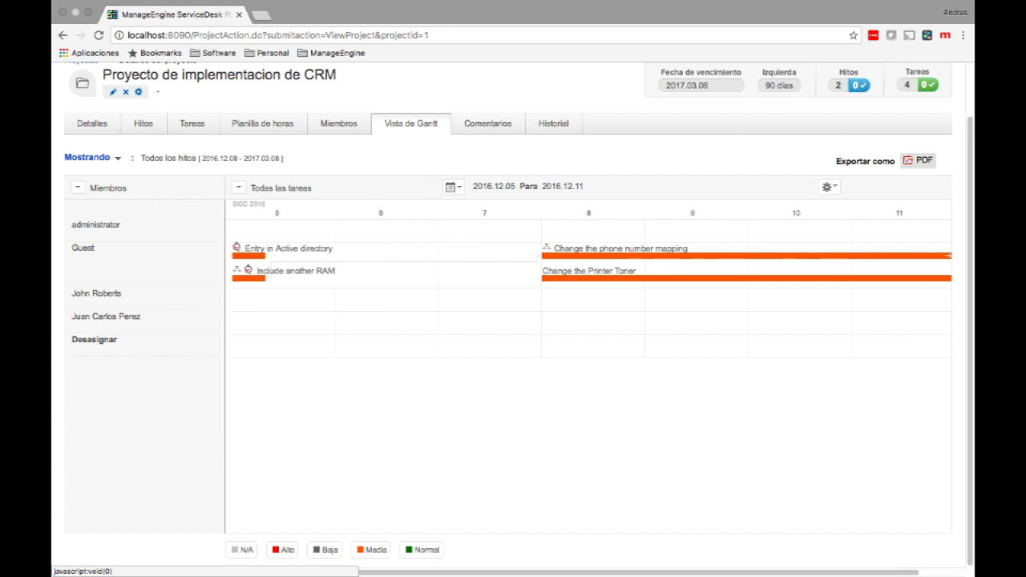
- Show the Gantt chart in hours for the period Esta semana, 2016-12-04 to 2016-12-10
click(453, 187)
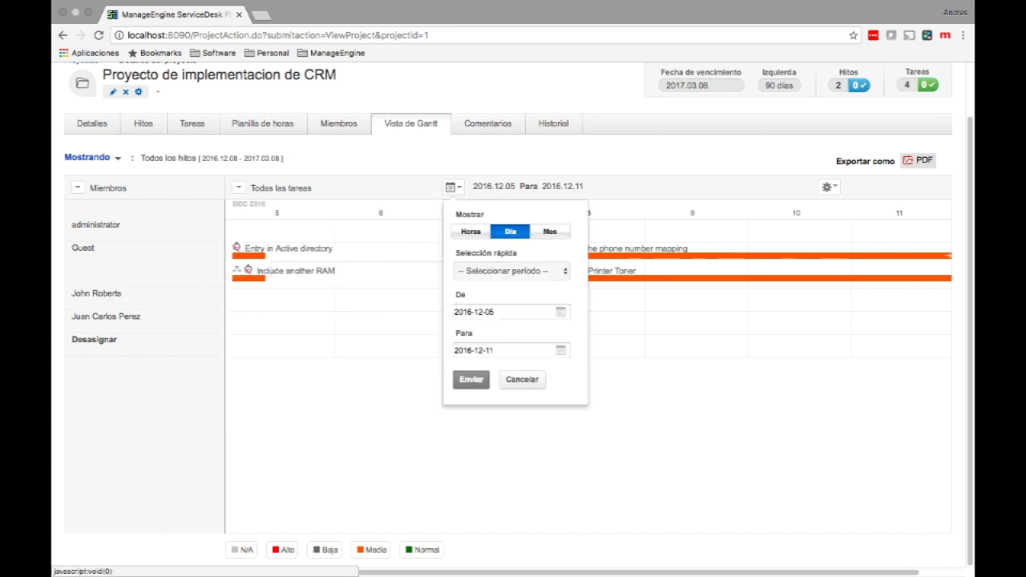
click(471, 232)
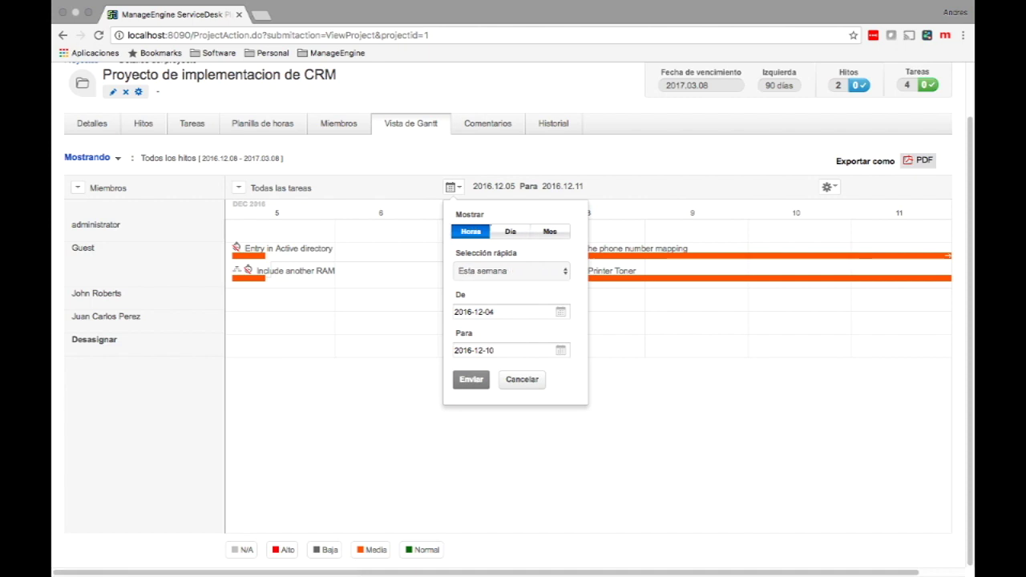
click(471, 380)
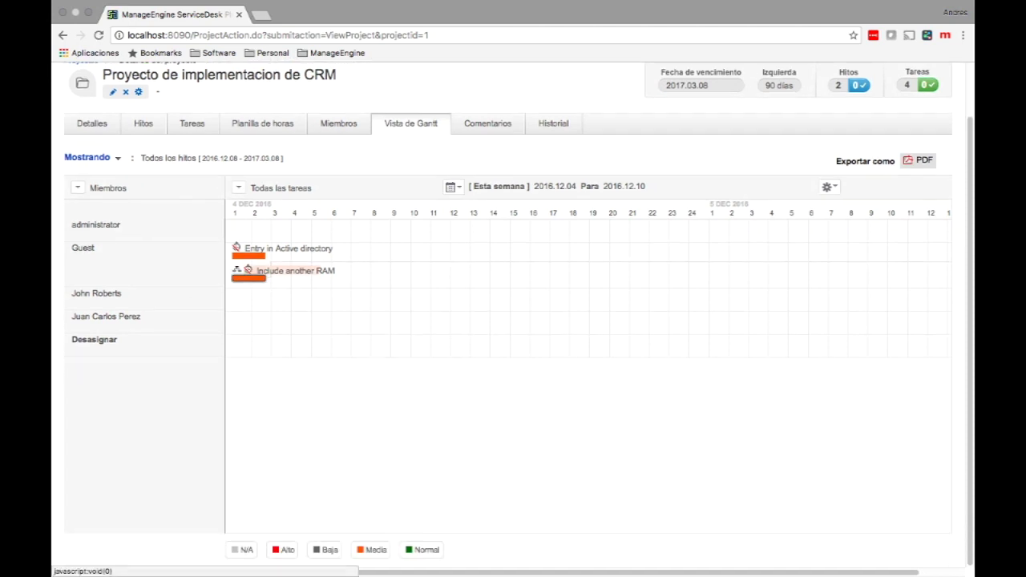
- Show the Gantt chart by month with the quick period << 3 meses >>
click(451, 187)
click(550, 232)
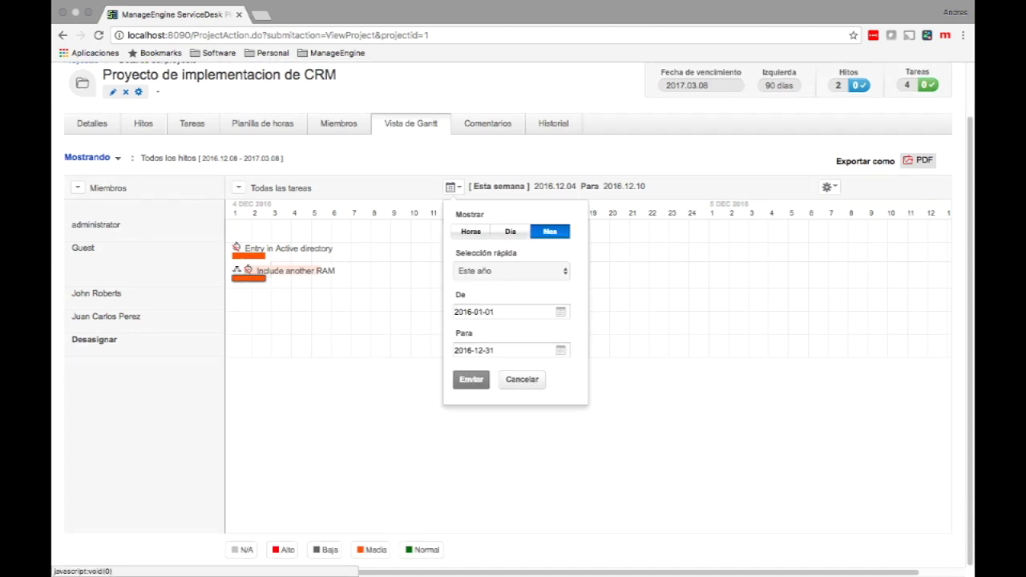
click(512, 271)
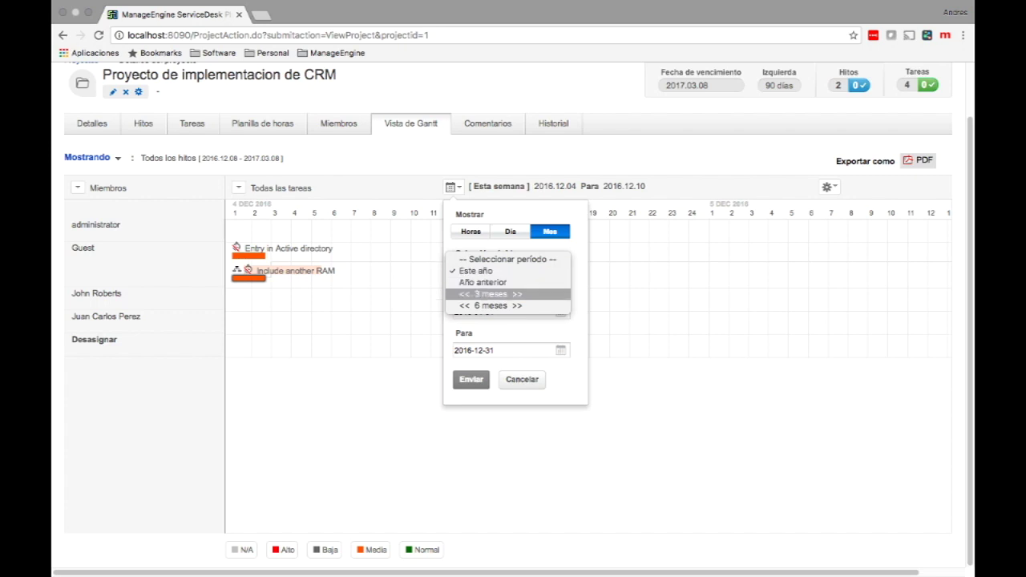
click(490, 294)
click(472, 380)
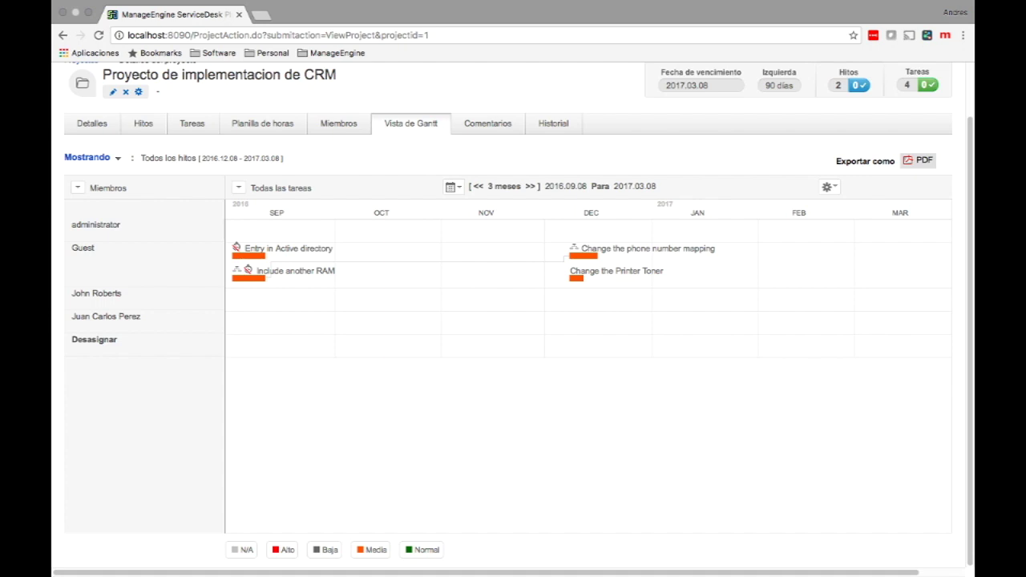
- Examine the comment form with its notification option and the time entry form of Change the phone number mapping, closing both without saving
mouse_move(586, 255)
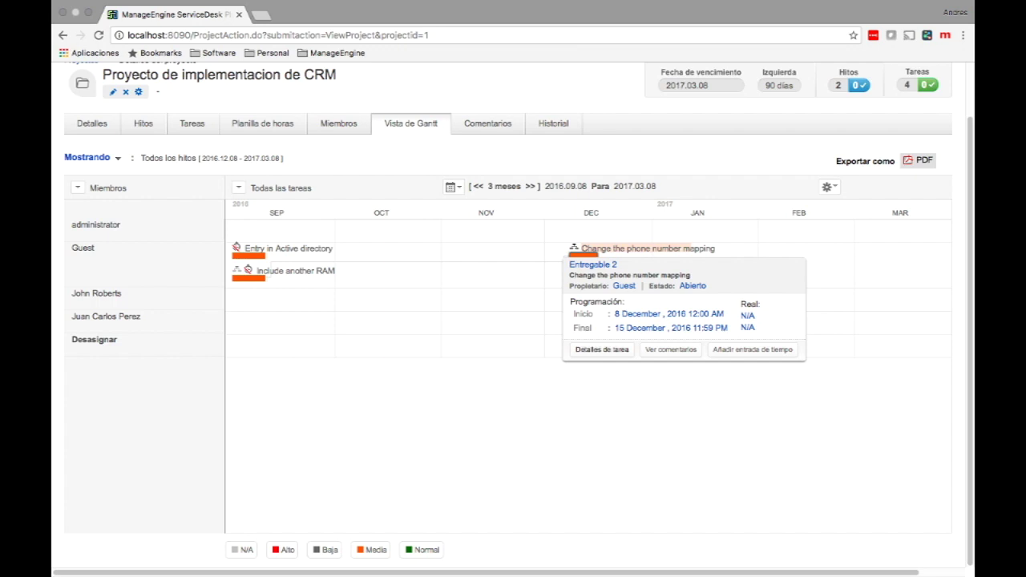
click(671, 349)
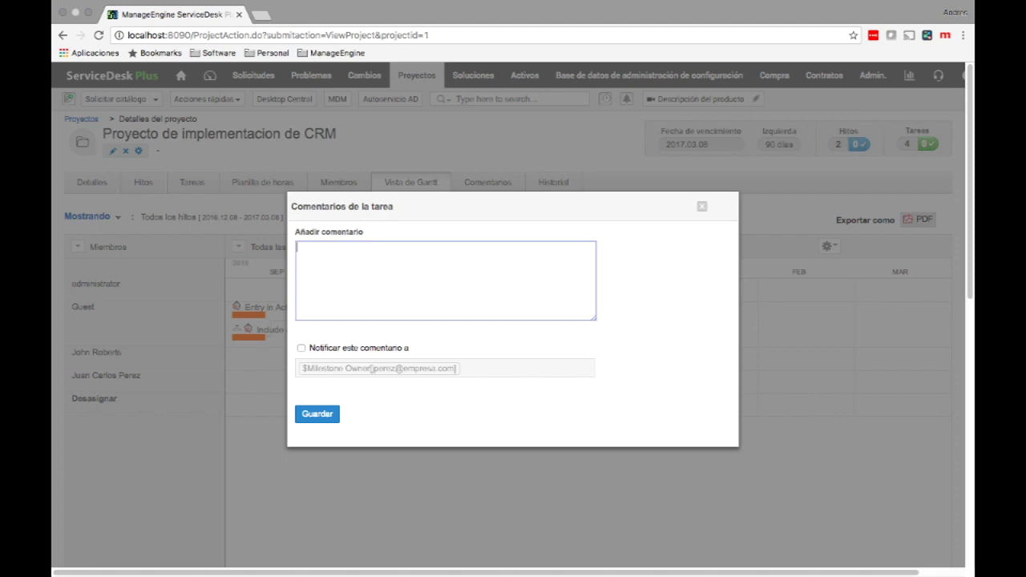
click(301, 348)
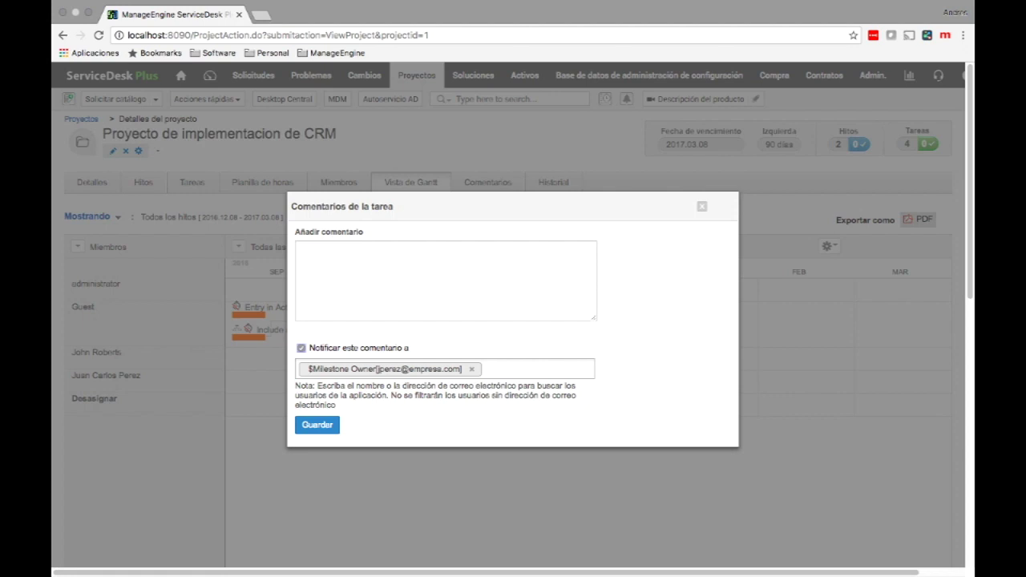
click(701, 207)
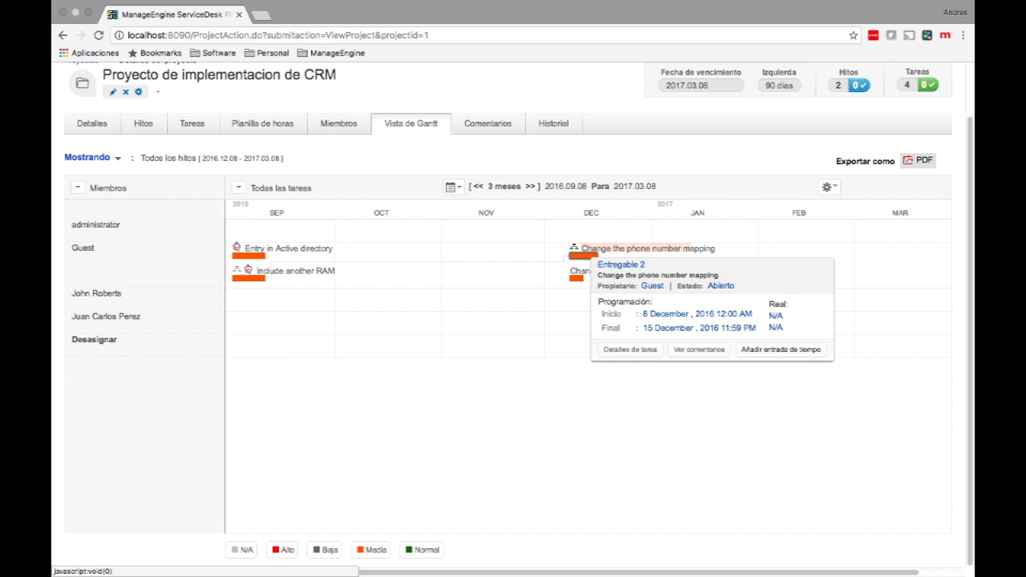
click(781, 349)
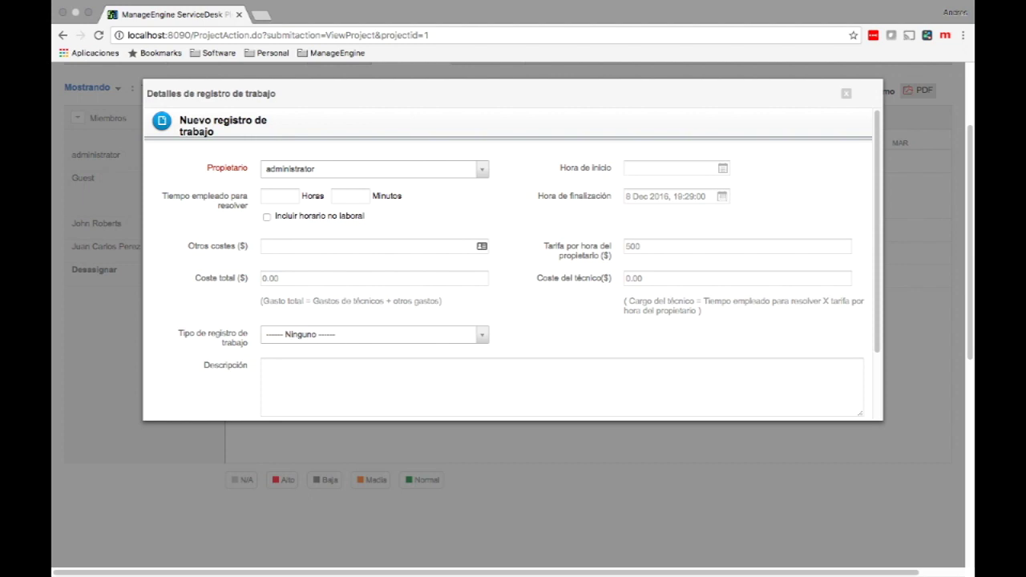
click(846, 93)
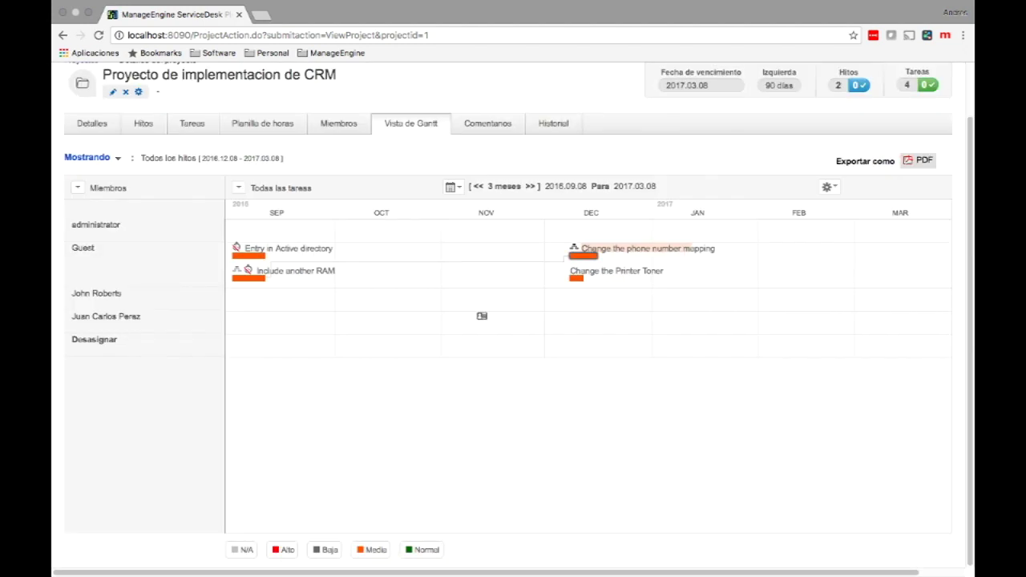
- Check the project's Planilla de horas and start a new work log for the task Entry in Active directory
click(263, 123)
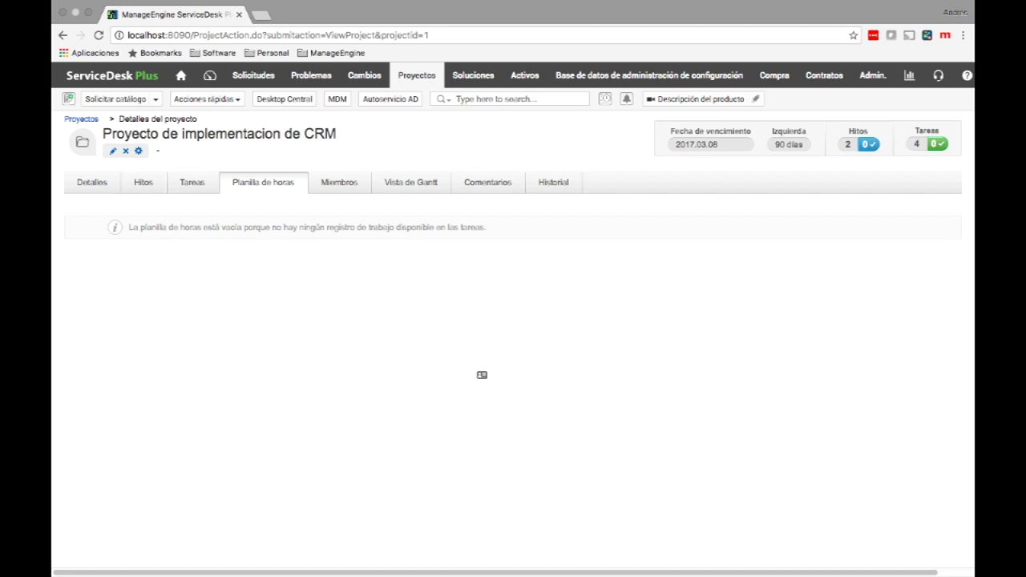
click(192, 182)
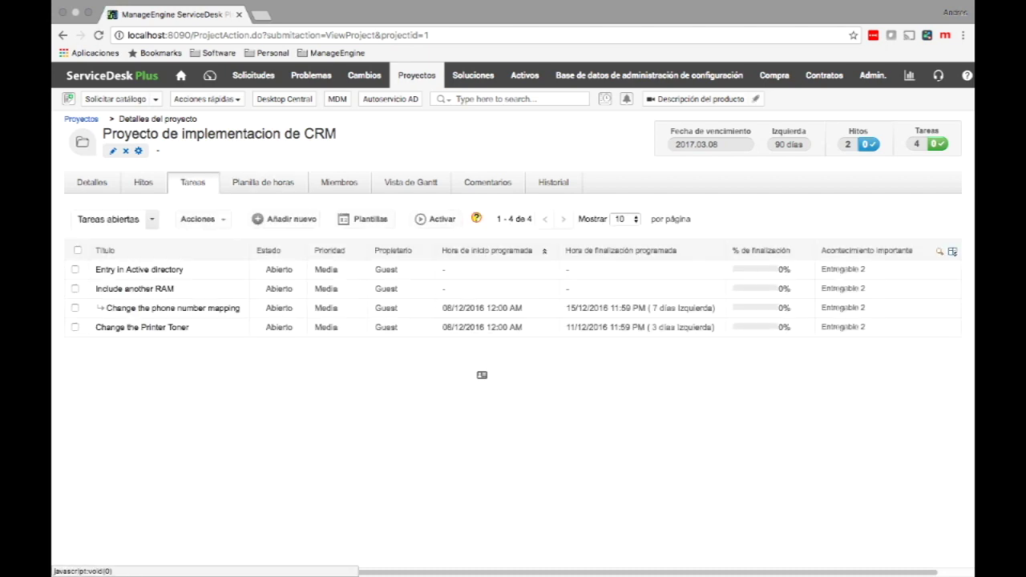
click(139, 270)
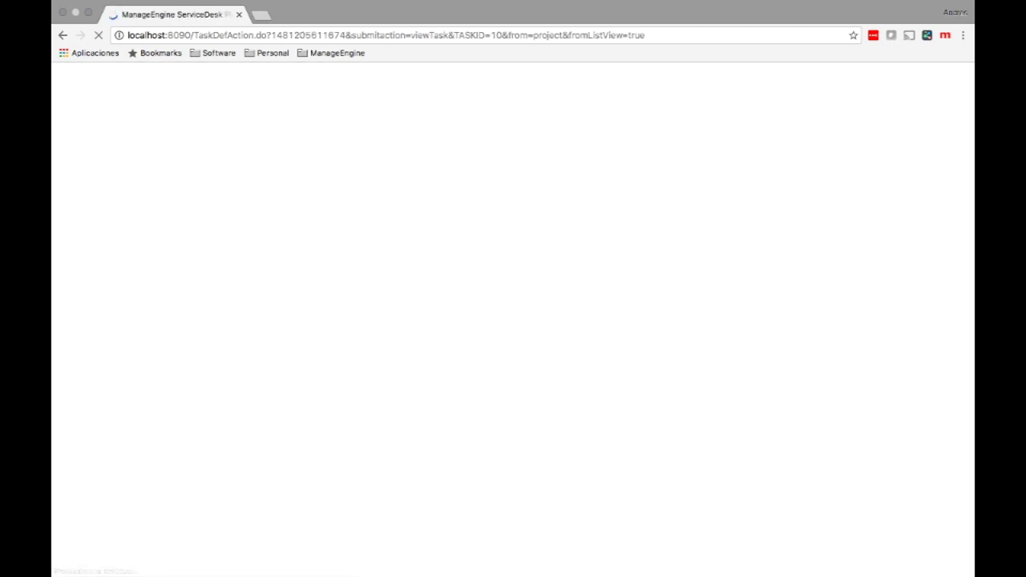
click(244, 194)
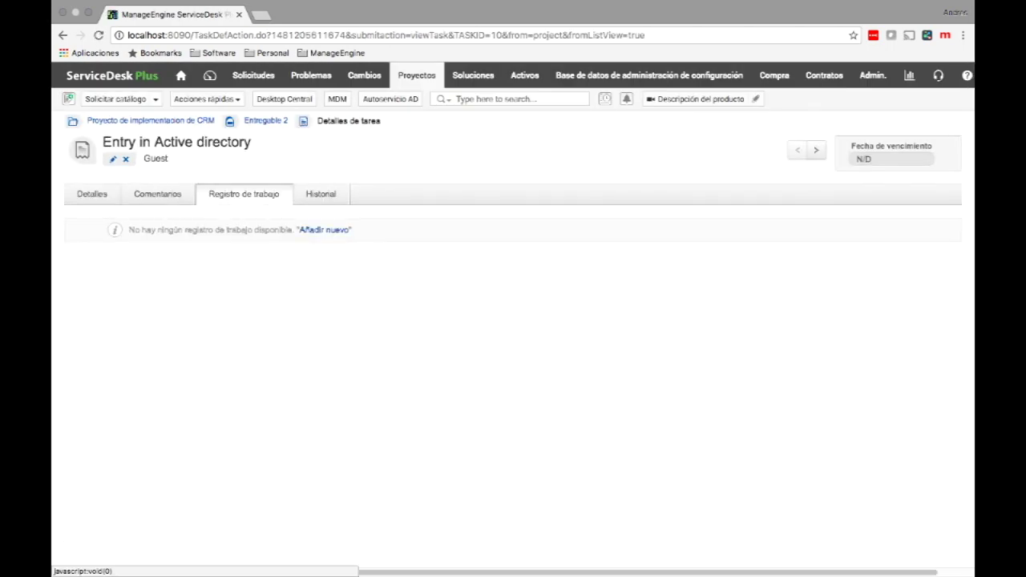
click(324, 230)
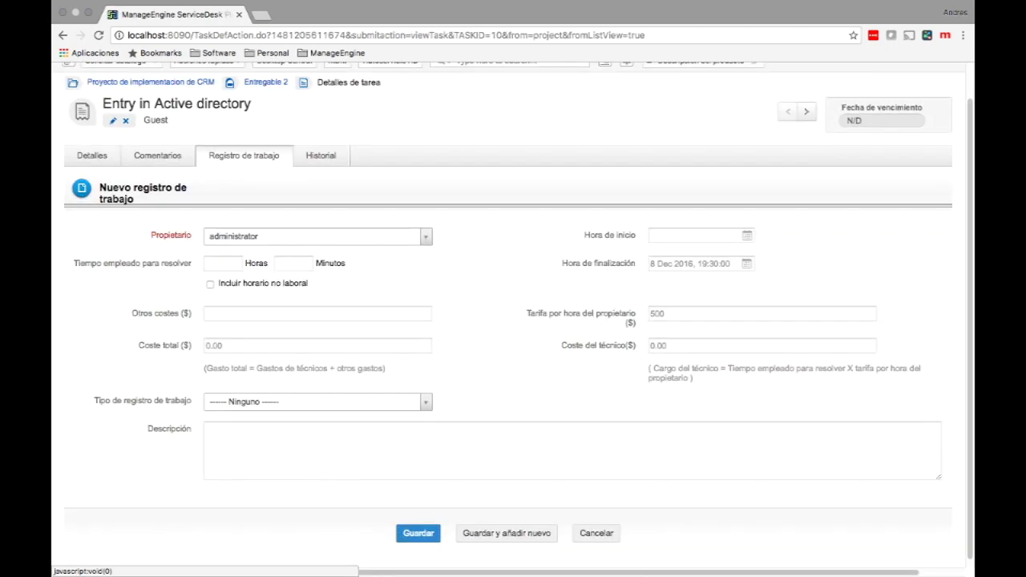
- Set the work log's time spent to 10 hours
click(223, 263)
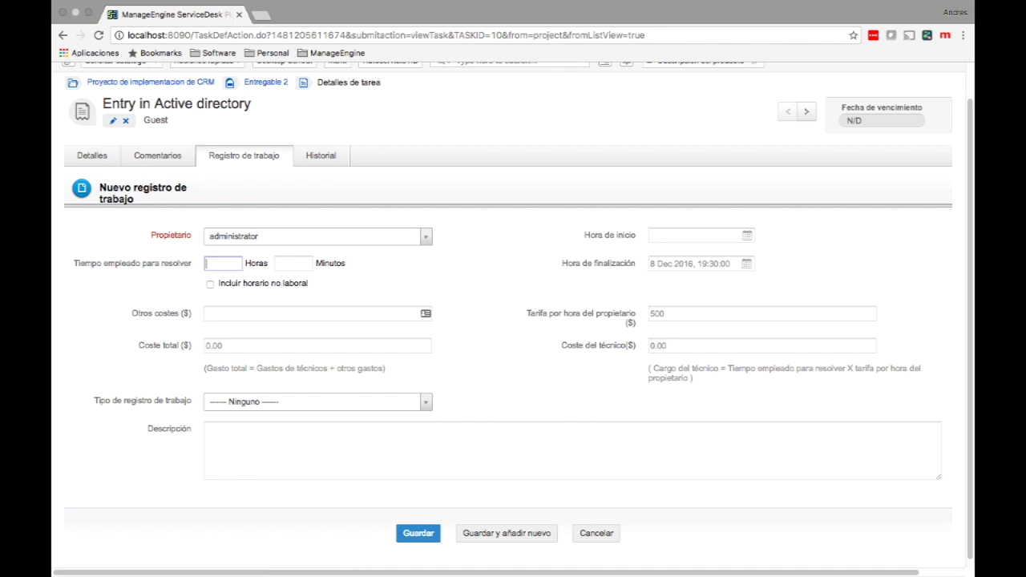
text(10)
key(Tab)
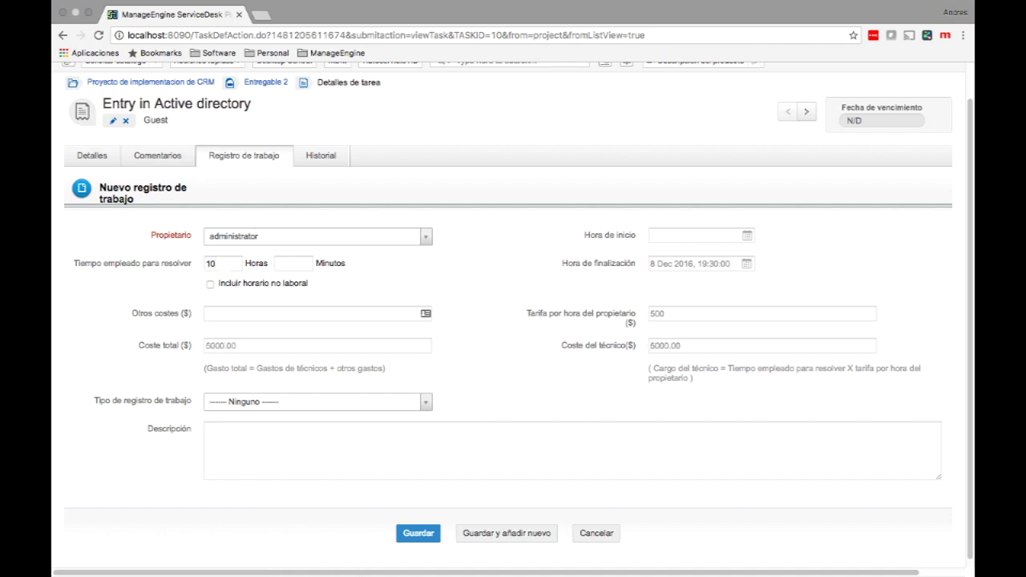
- Set the work log's start time to 8 Dec 2016, 15:30
click(746, 235)
click(760, 319)
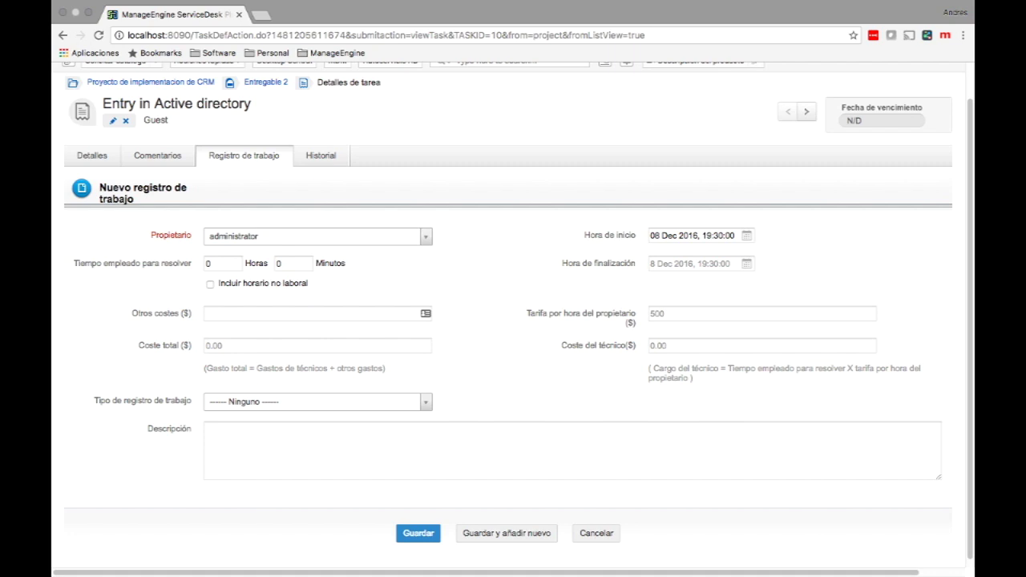
click(747, 235)
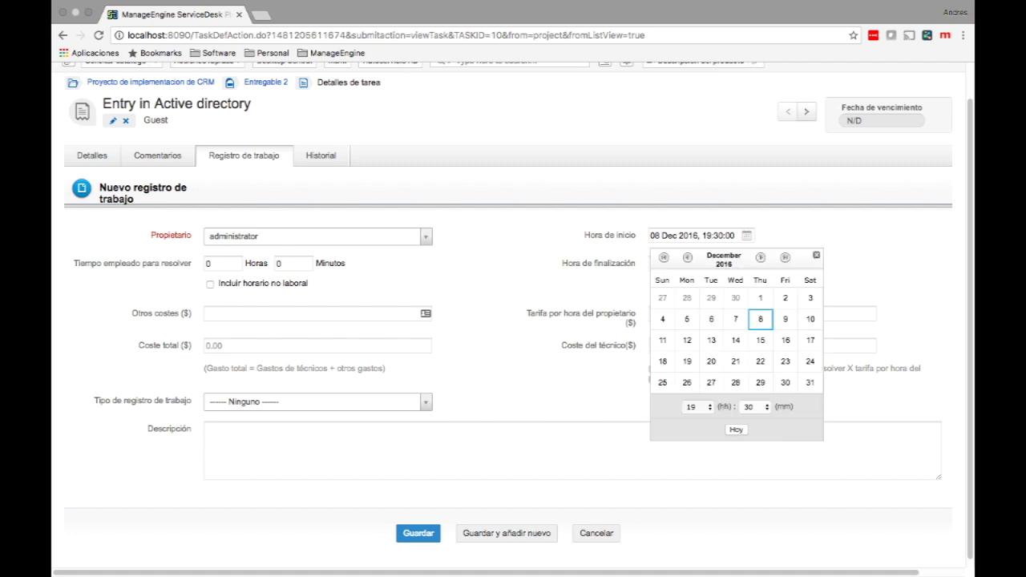
click(694, 406)
click(692, 365)
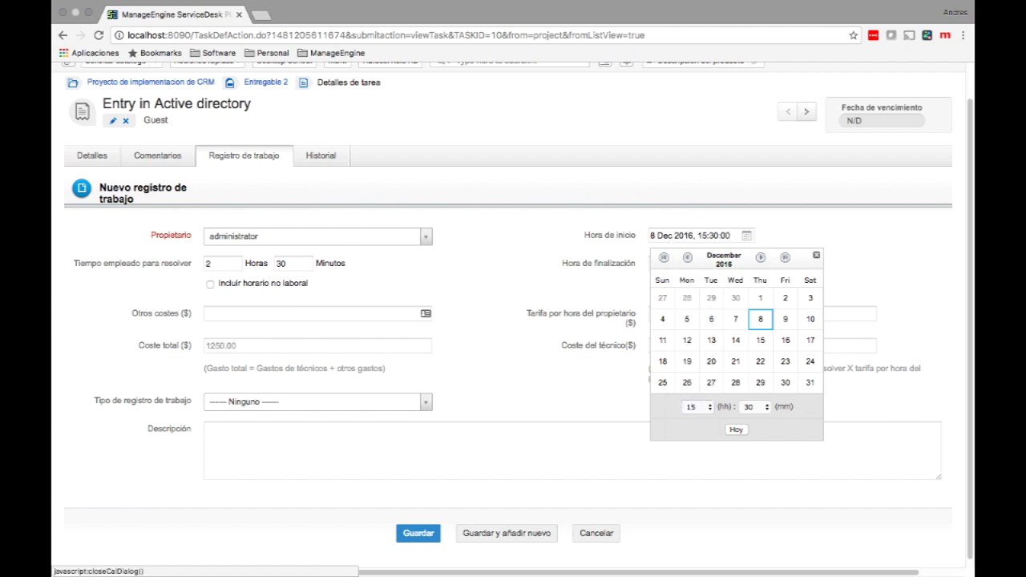
click(816, 255)
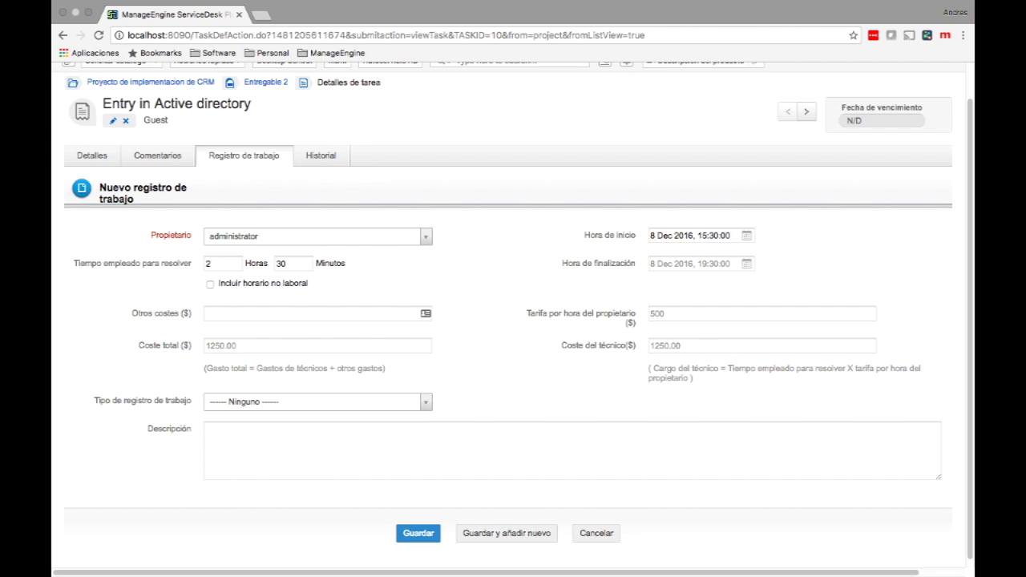
- Include non-working hours in the work log's time and set its other costs to $100
click(210, 285)
click(210, 285)
click(210, 284)
double_click(657, 314)
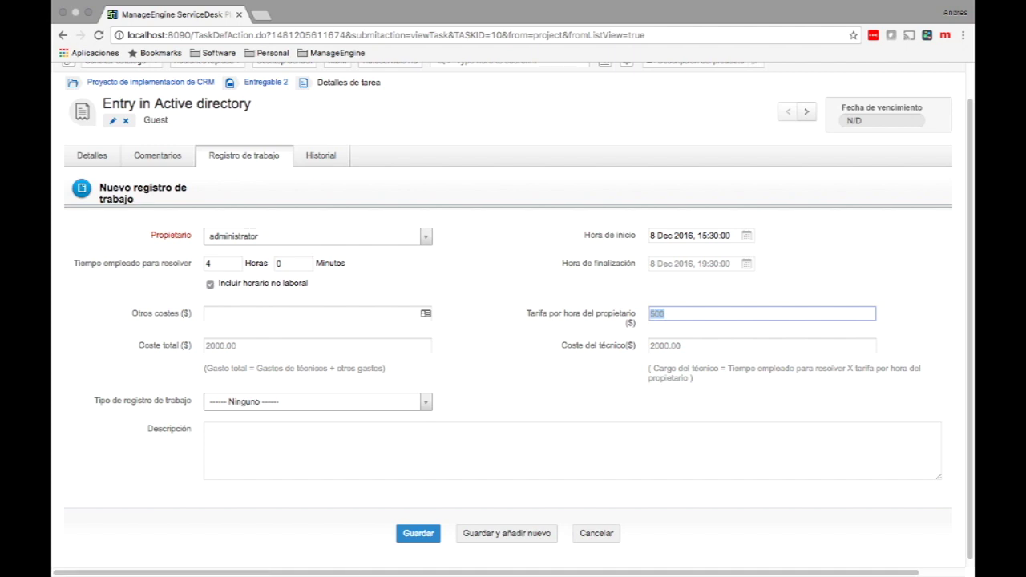
drag(206, 346, 228, 346)
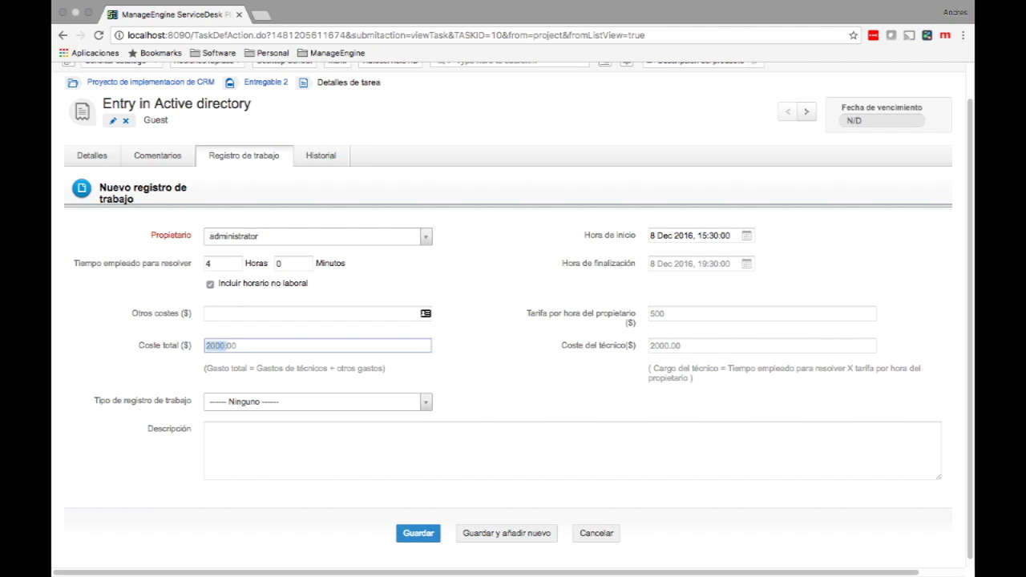
click(228, 313)
text(100)
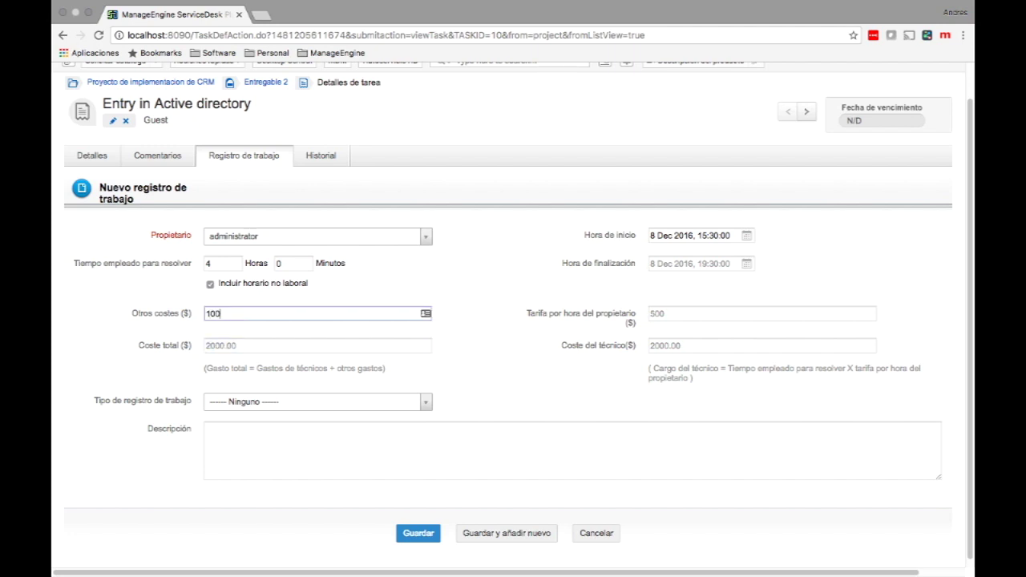
key(Tab)
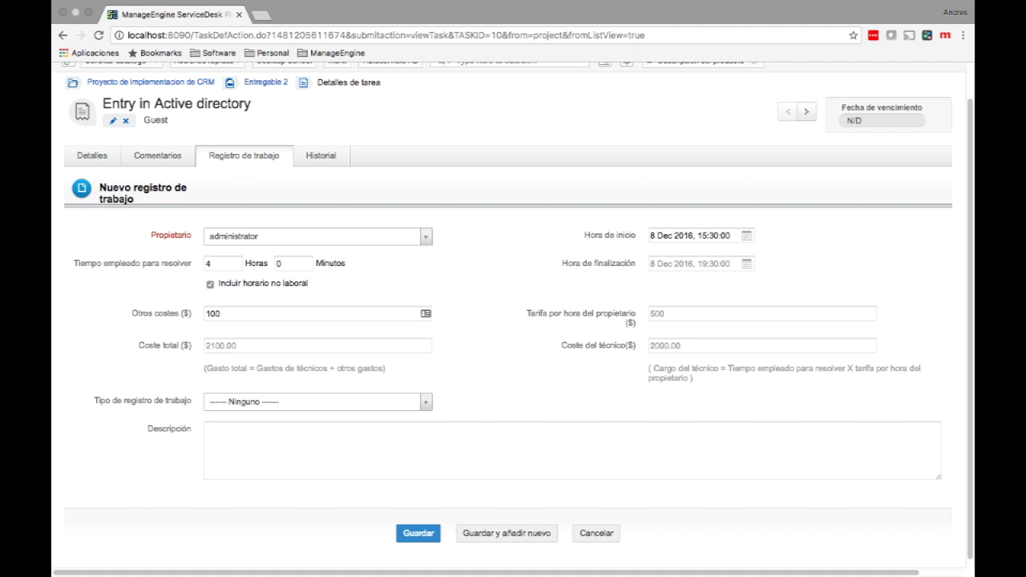
- Keep the work log type as Ninguno, enter the description "Descripcion" and save the work log
click(317, 402)
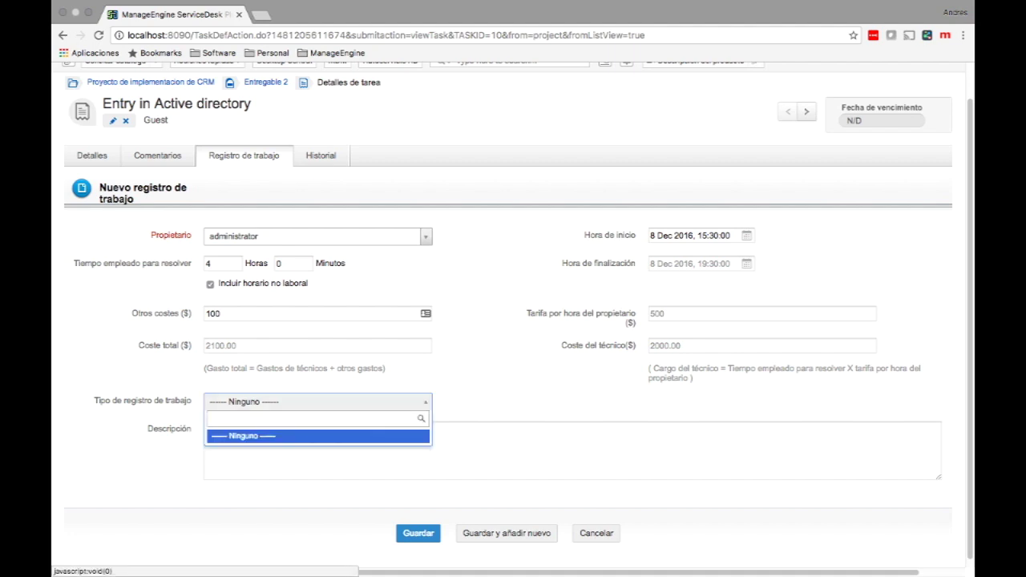
click(318, 436)
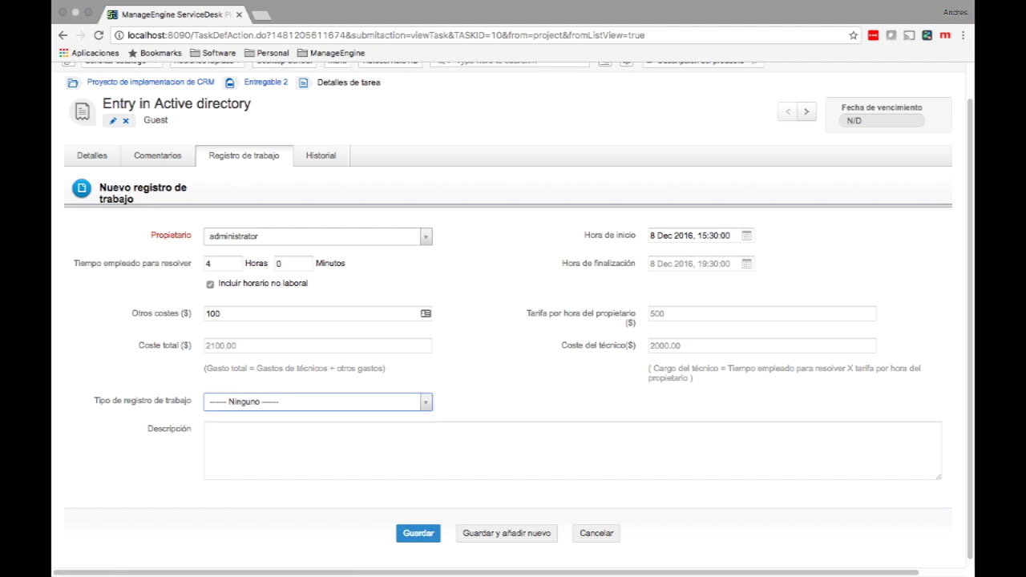
click(320, 447)
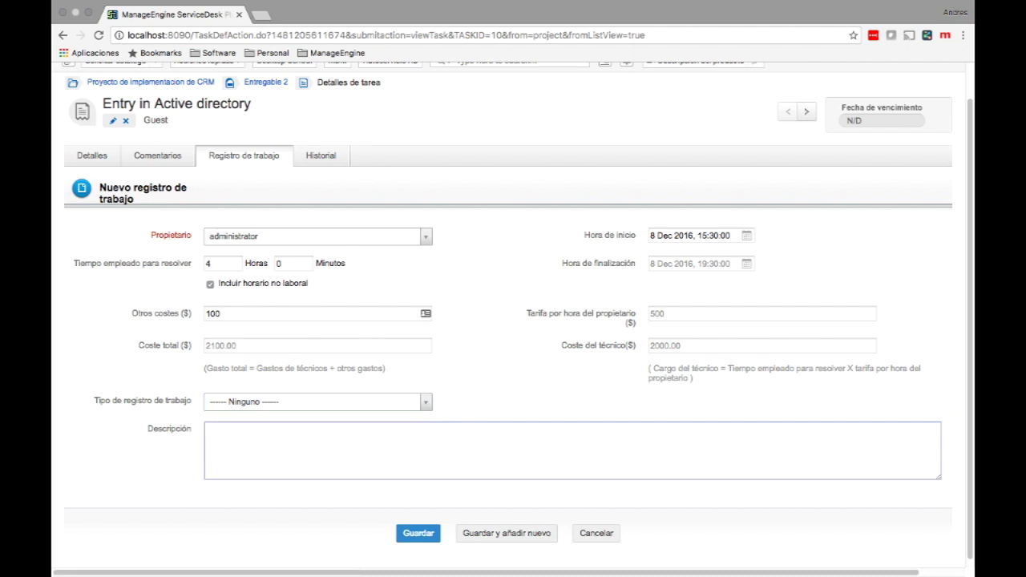
text(Descripcion)
click(418, 533)
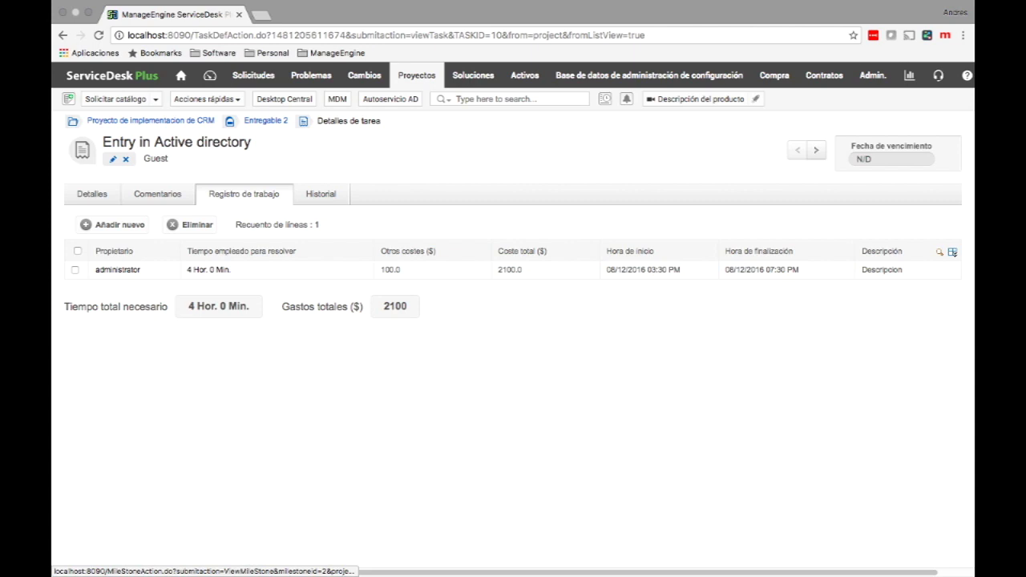
- Review the Planilla de horas of milestone Entregable 2 and of the whole CRM implementation project
click(266, 121)
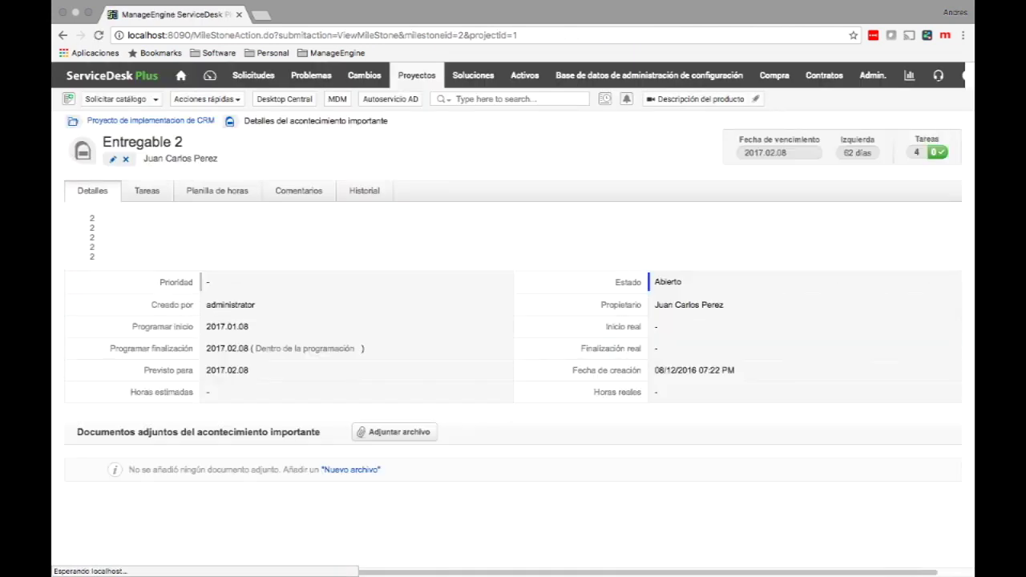
click(217, 189)
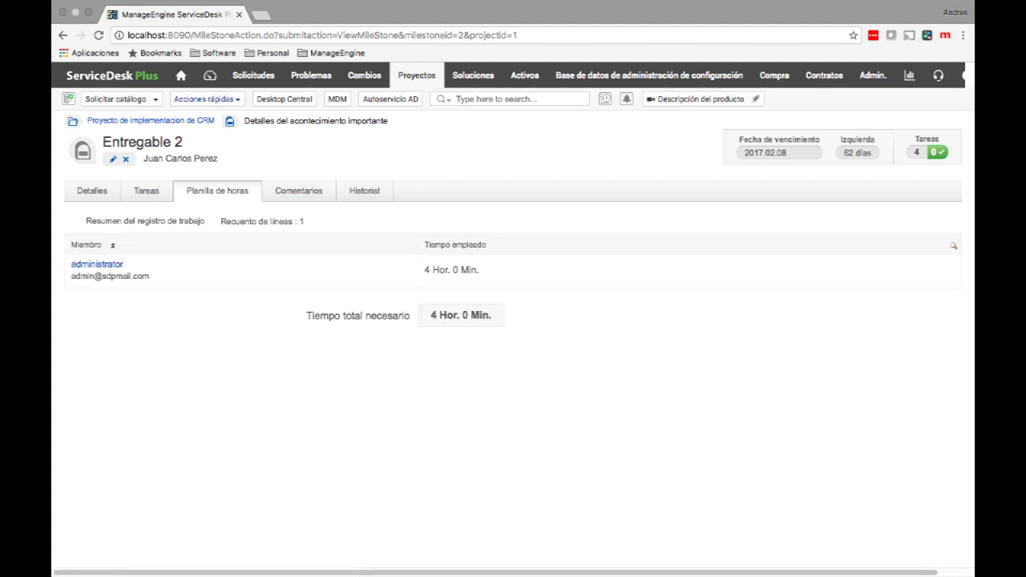
click(151, 121)
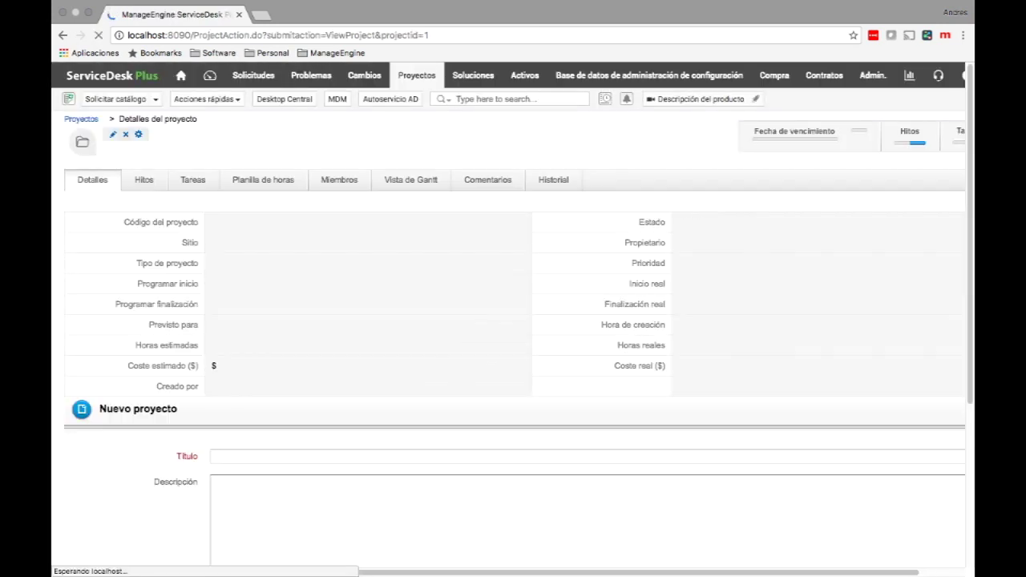
click(256, 182)
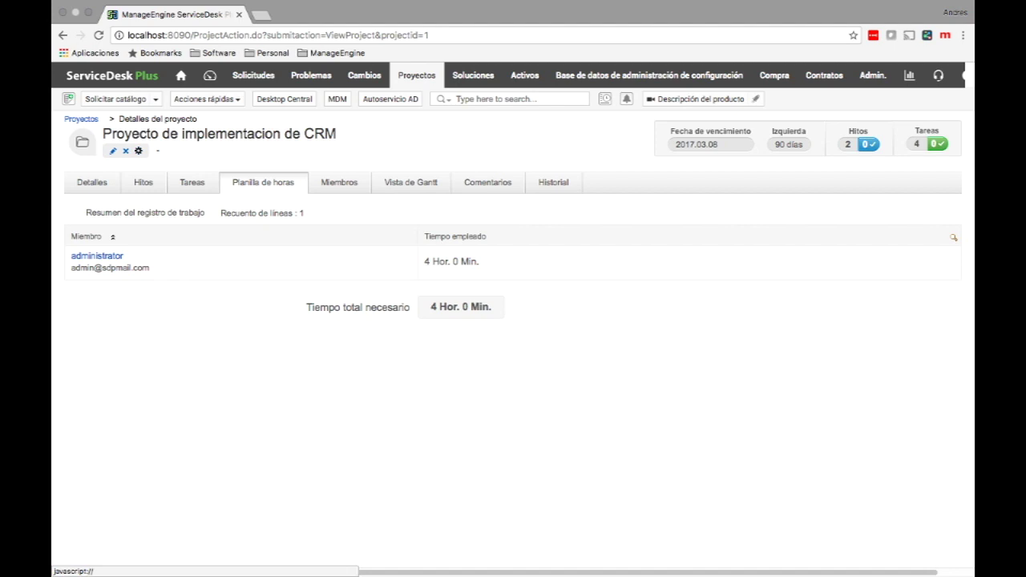
- Associate the open request 38, "test", with the CRM implementation project
click(138, 151)
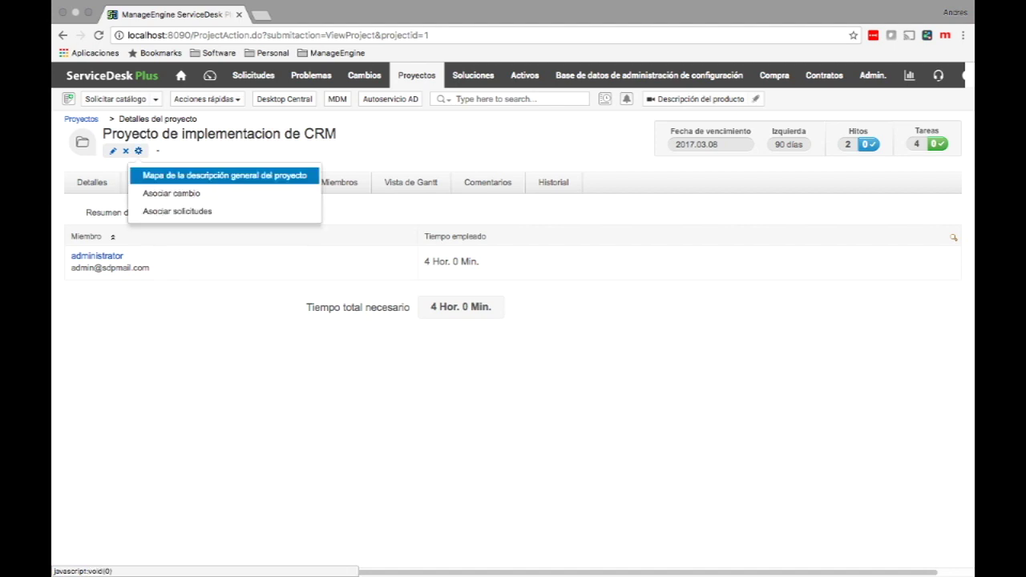
click(177, 211)
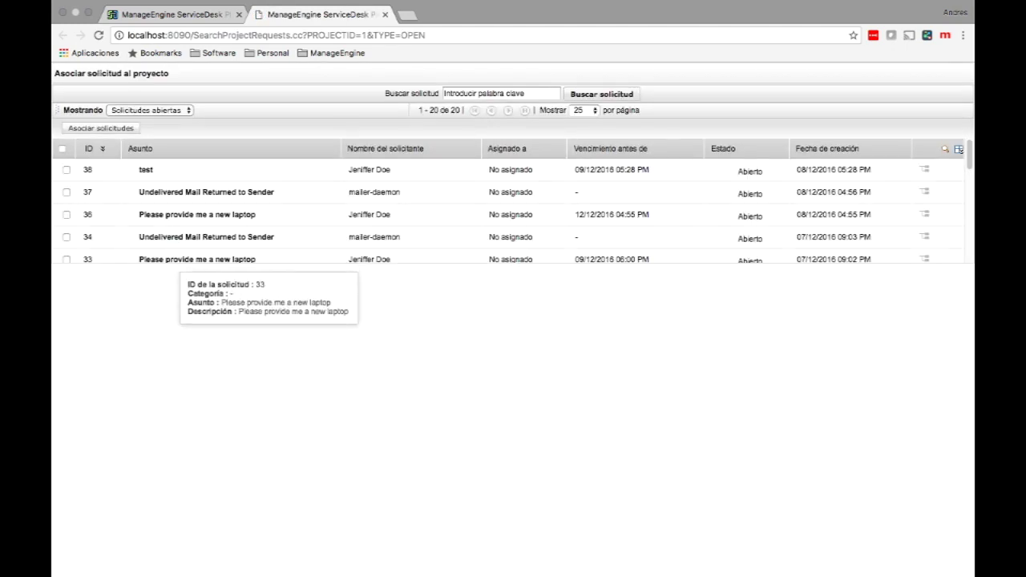
scroll(194, 215, down, 3)
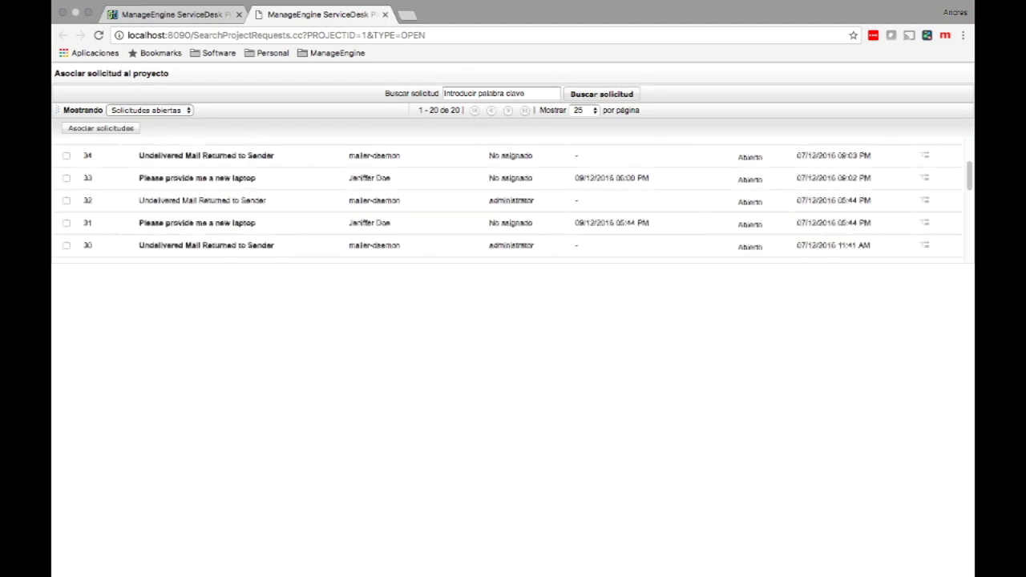
scroll(194, 215, up, 2)
scroll(195, 220, up, 1)
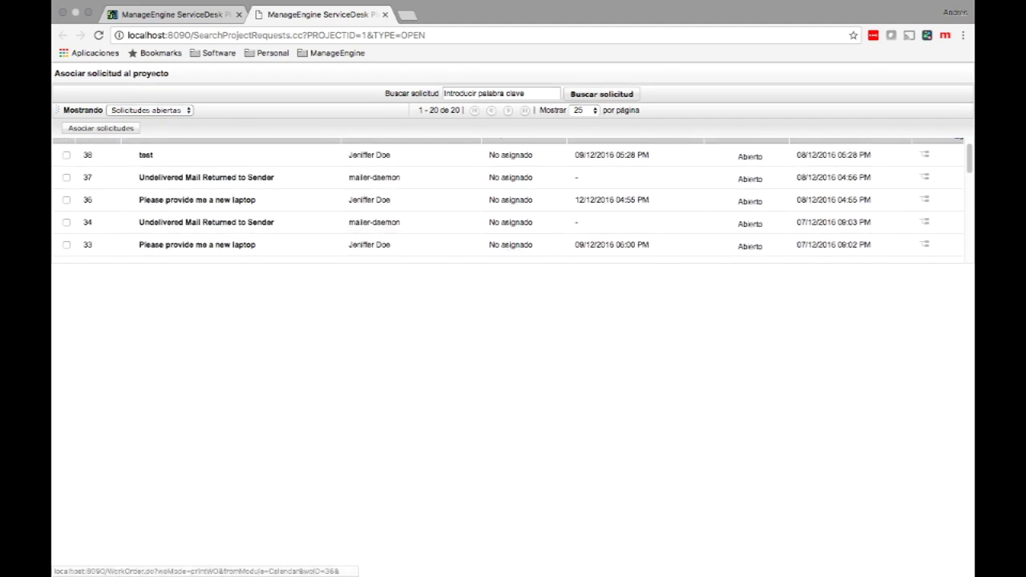
click(67, 155)
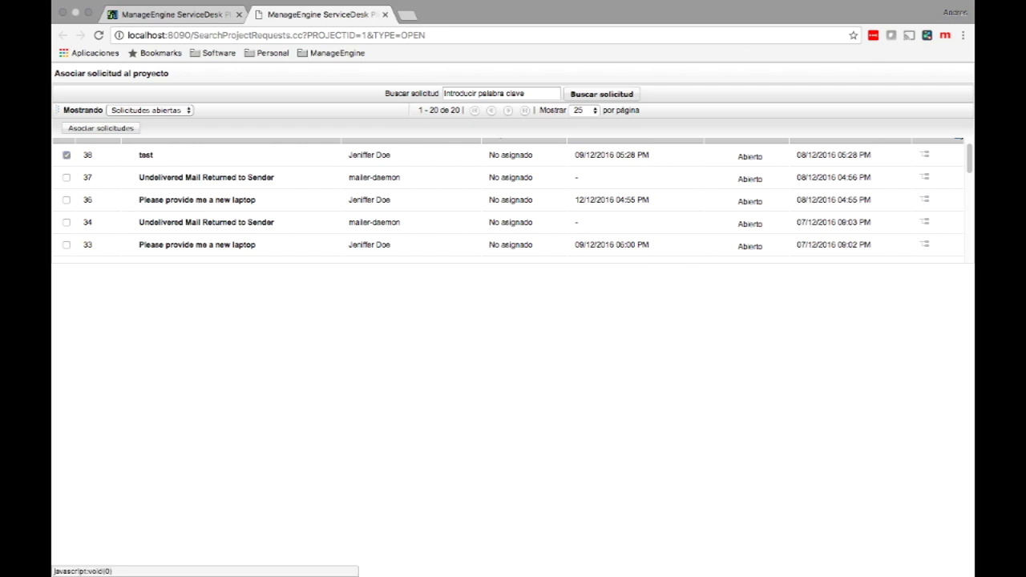
click(101, 128)
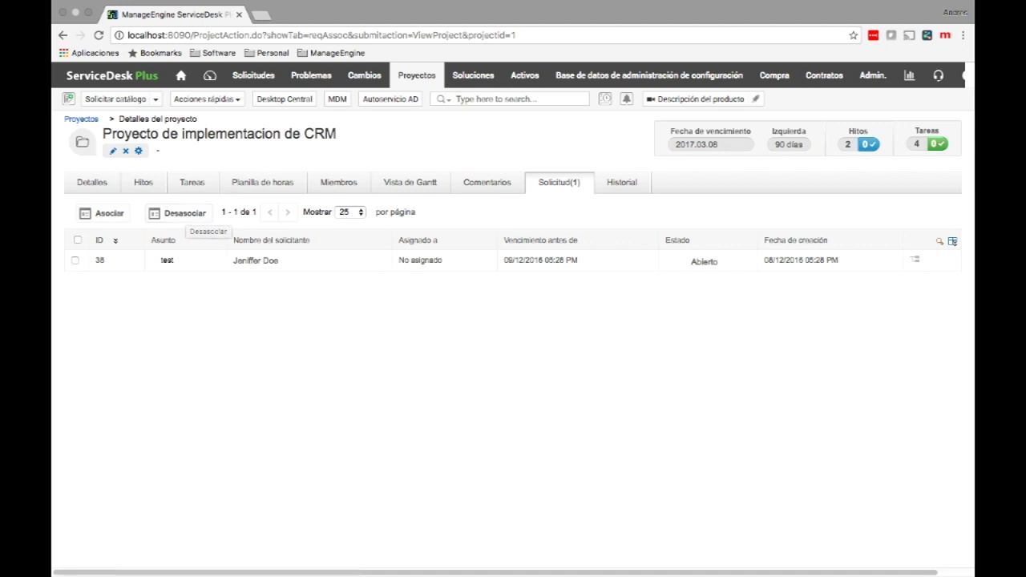
- Examine the project's Historial from the newest entries down to the creation of milestone Entregable 2
click(621, 182)
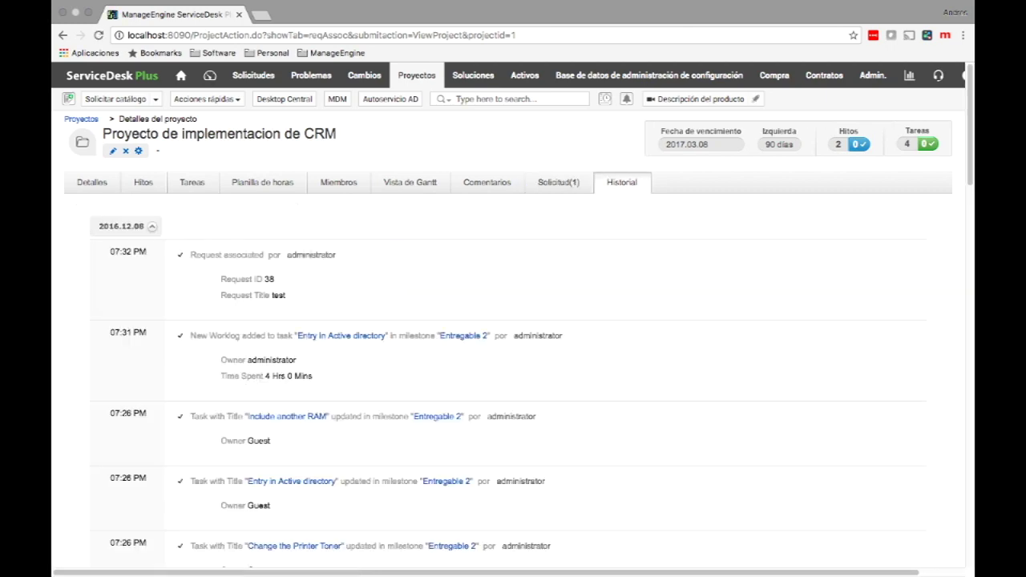
scroll(513, 321, down, 1)
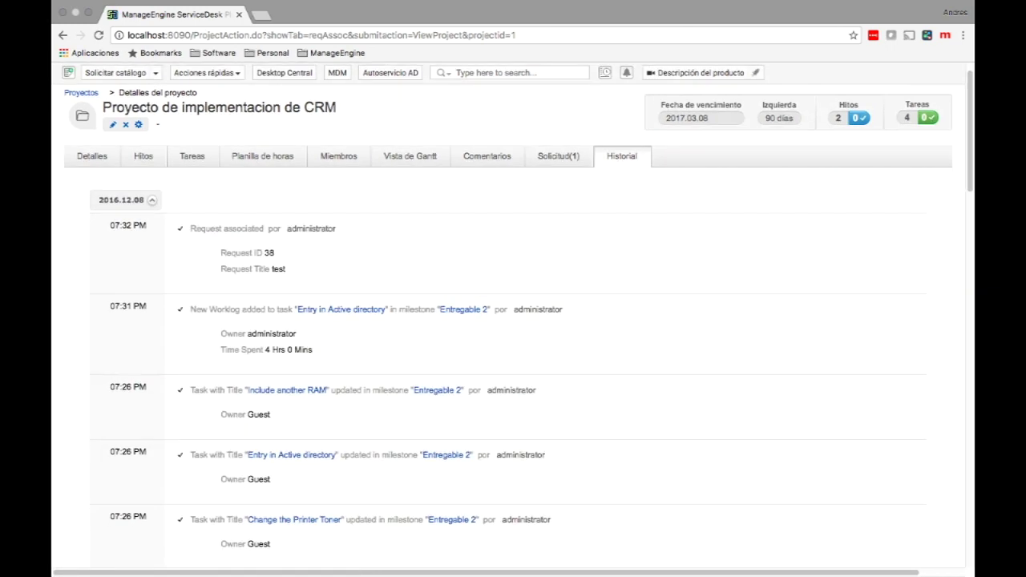
scroll(513, 321, down, 5)
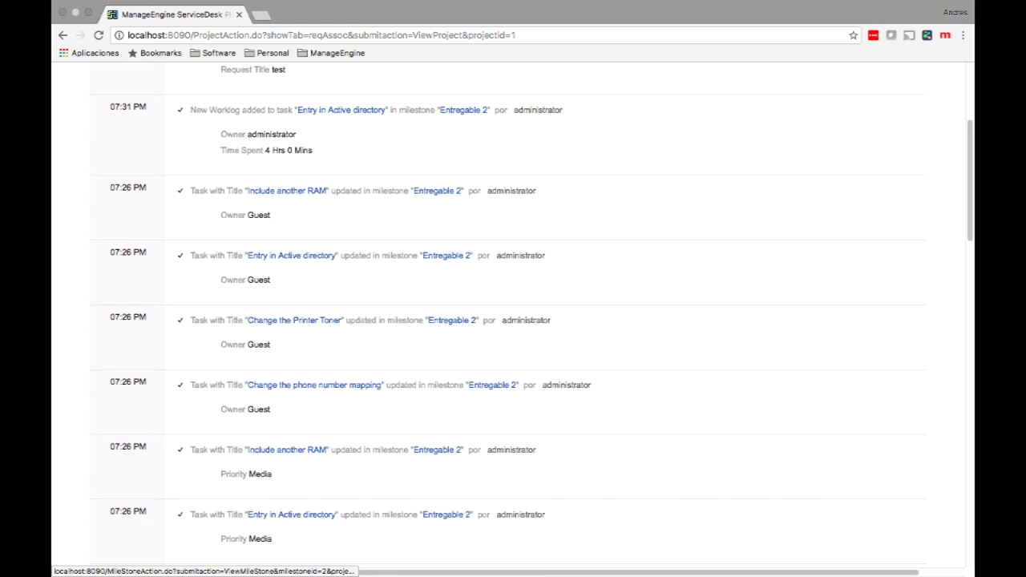
scroll(513, 321, down, 10)
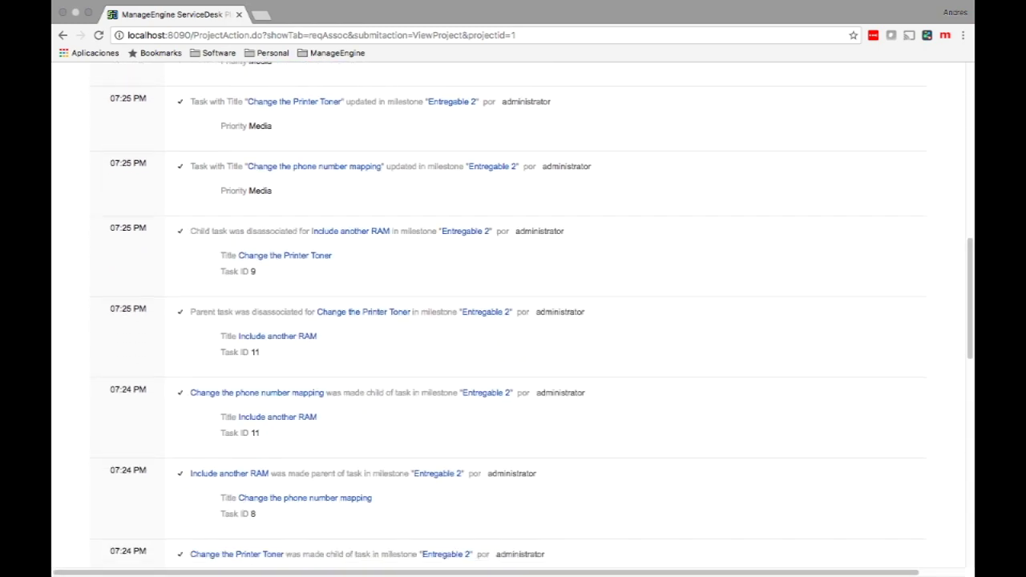
scroll(513, 321, down, 13)
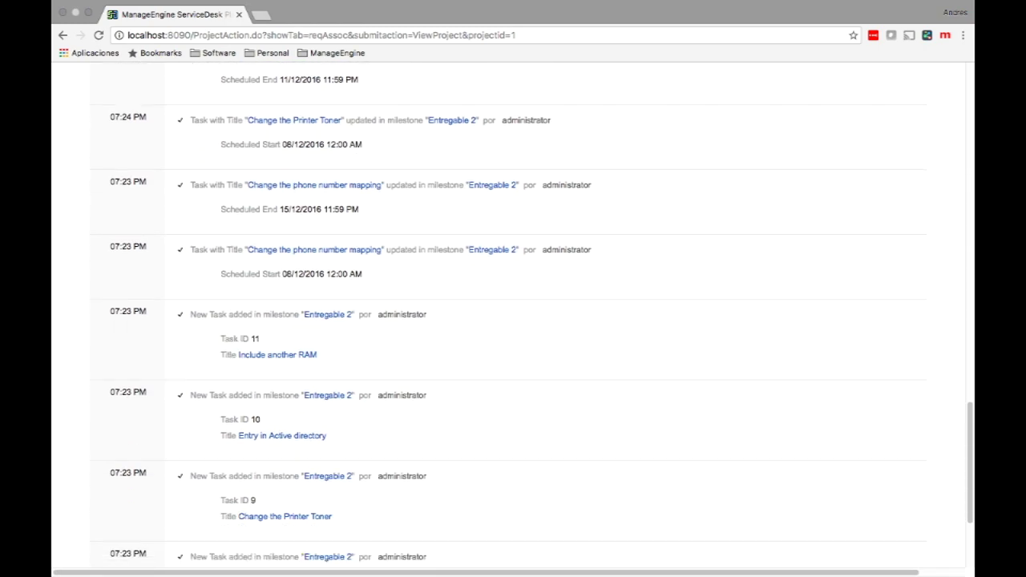
scroll(514, 321, down, 4)
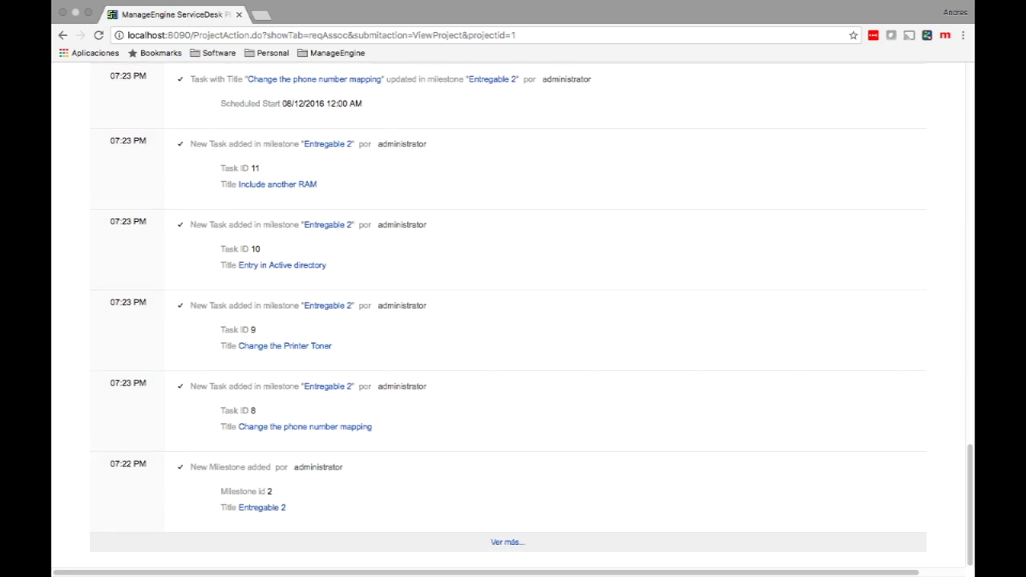
- Set the completion percentage of the project task "Entry in Active directory" to 100
scroll(513, 321, up, 20)
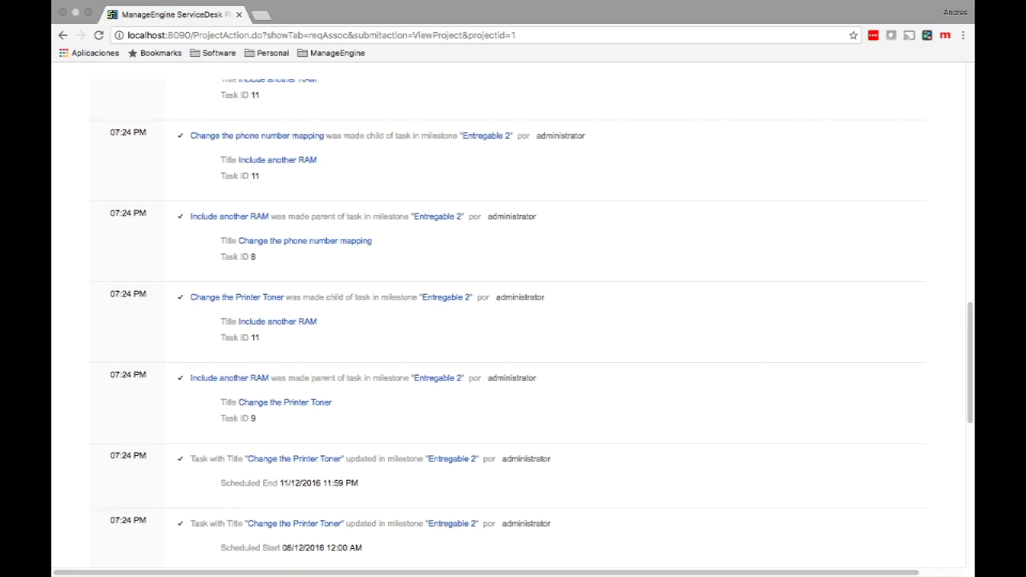
click(193, 185)
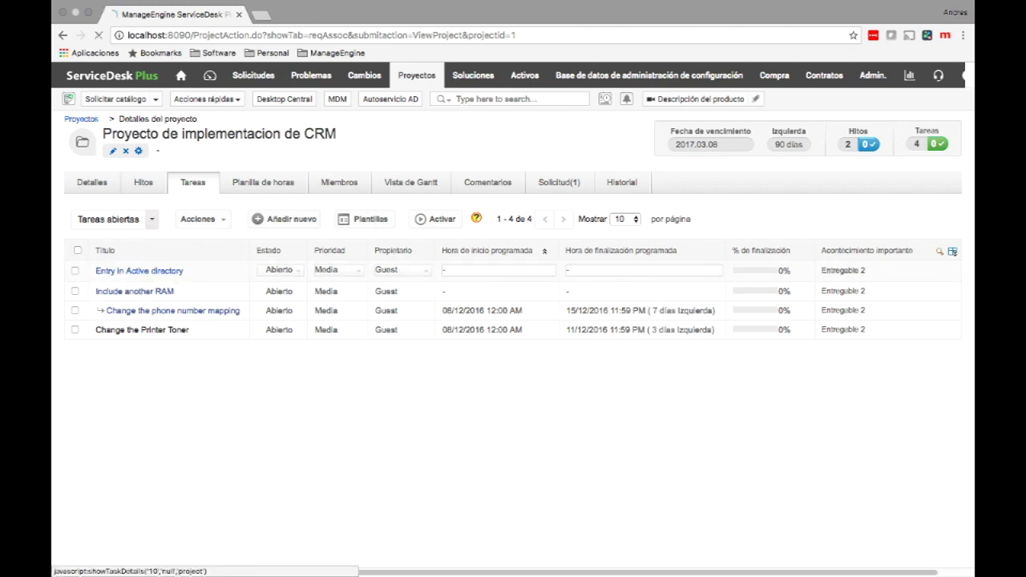
click(139, 271)
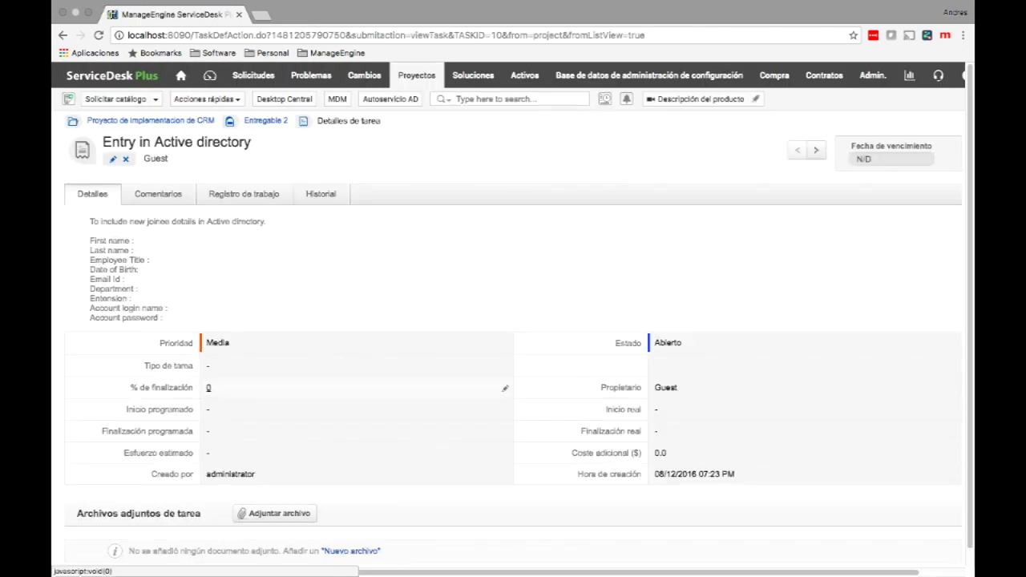
click(208, 387)
key(BackSpace)
text(100)
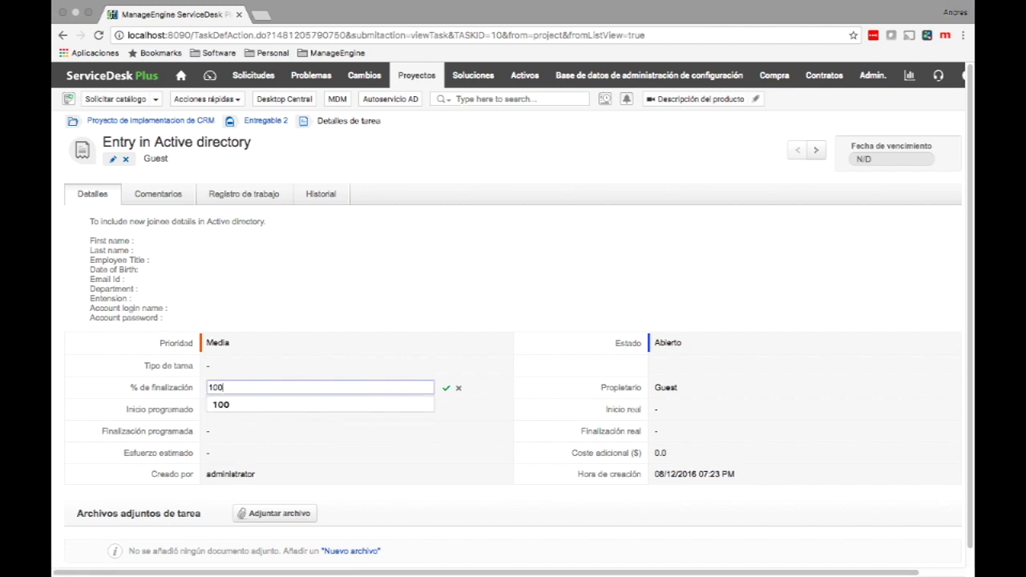
key(Return)
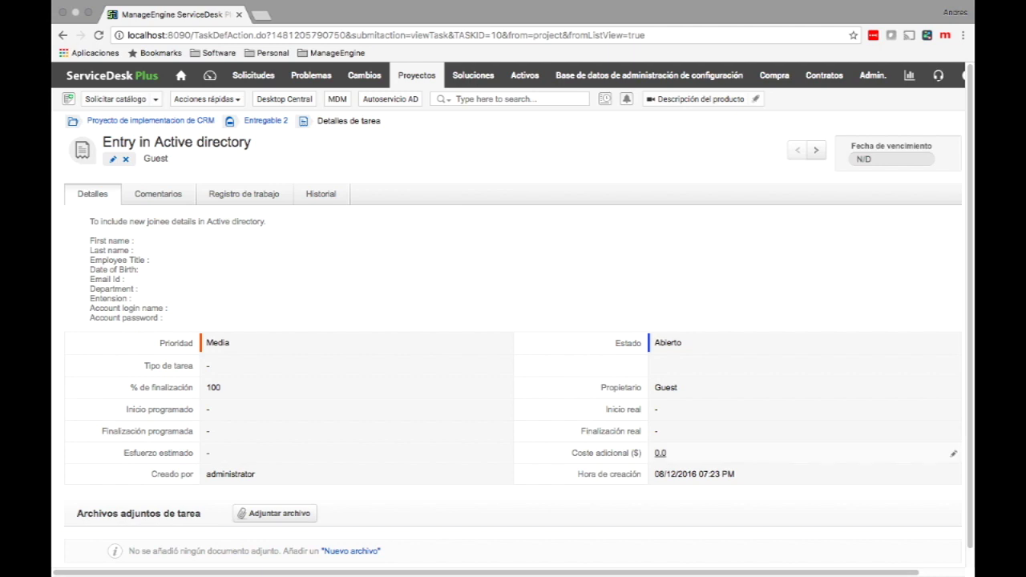
- Change the status of the task "Entry in Active directory" to Closed
click(667, 343)
click(674, 342)
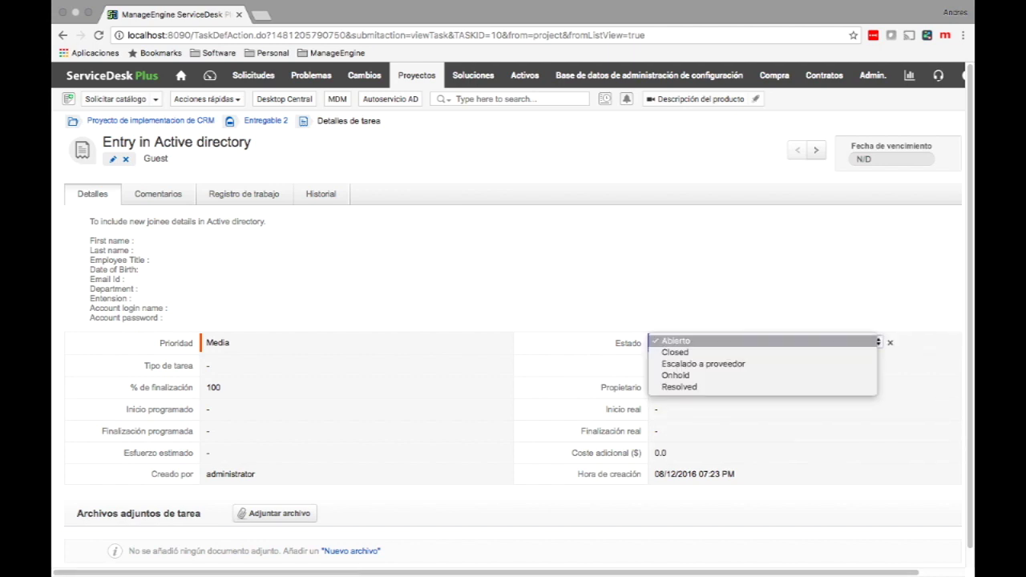
click(675, 352)
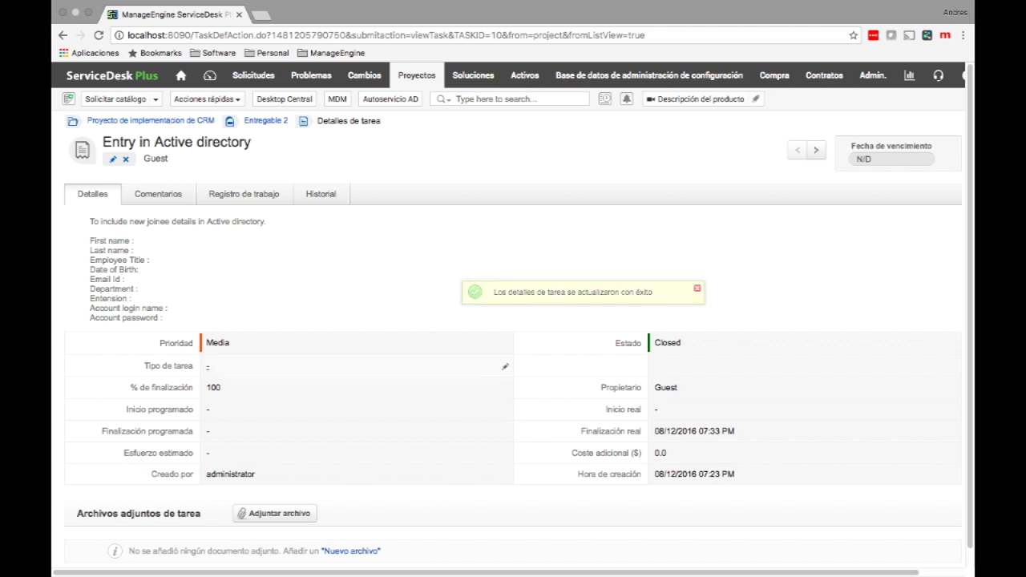
- Review the task progress of milestone Entregable 2, of the CRM implementation project and in the list of all projects
click(265, 121)
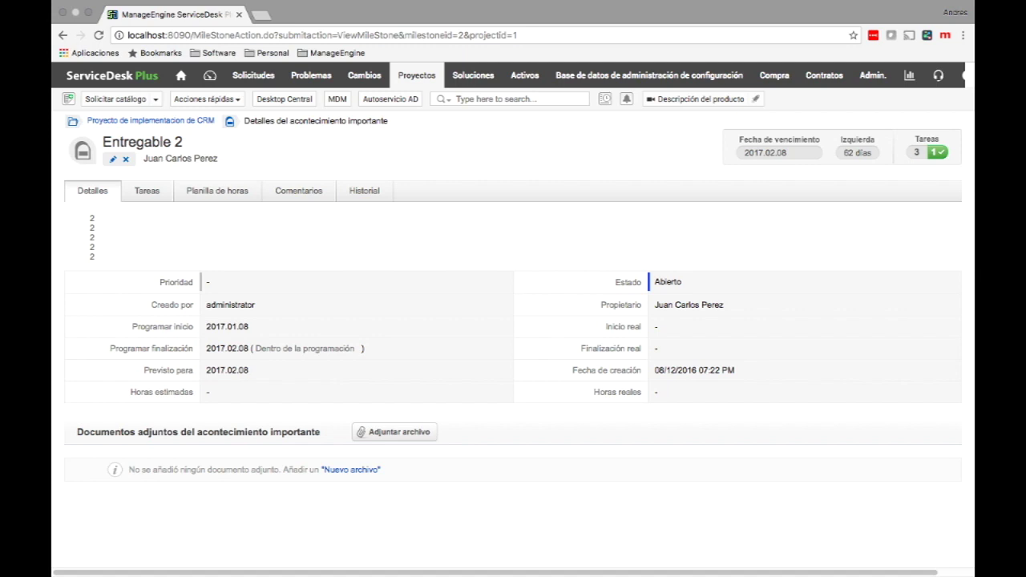
click(151, 121)
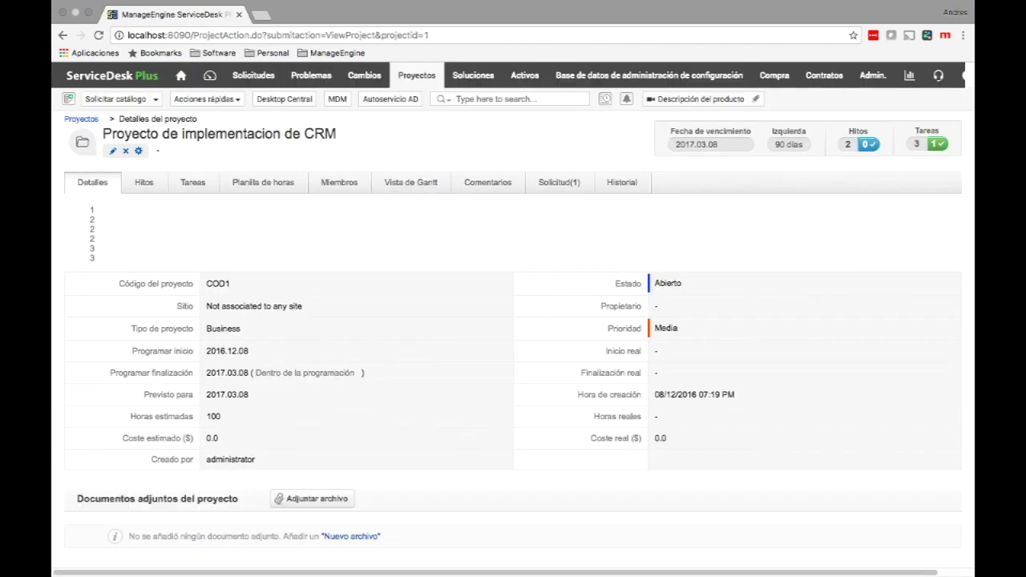
click(81, 119)
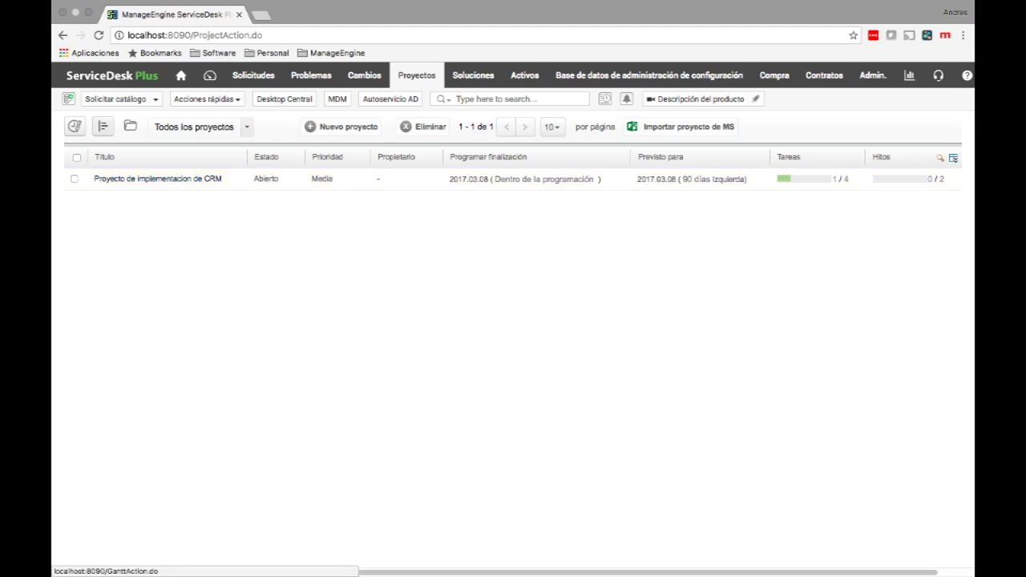
- Examine the global Gantt view with its project and milestone filters, and open the recent project updates
click(102, 127)
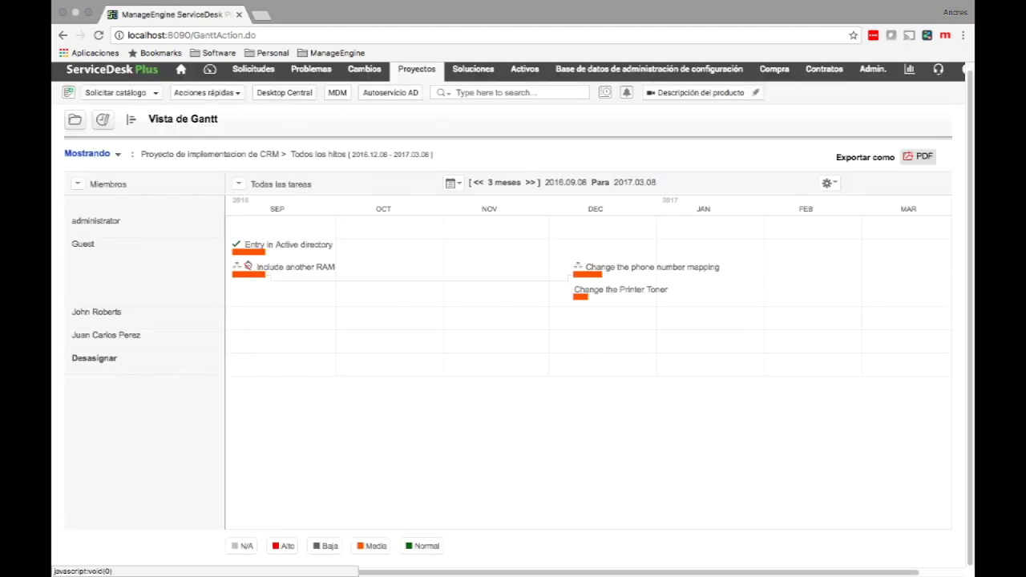
click(90, 154)
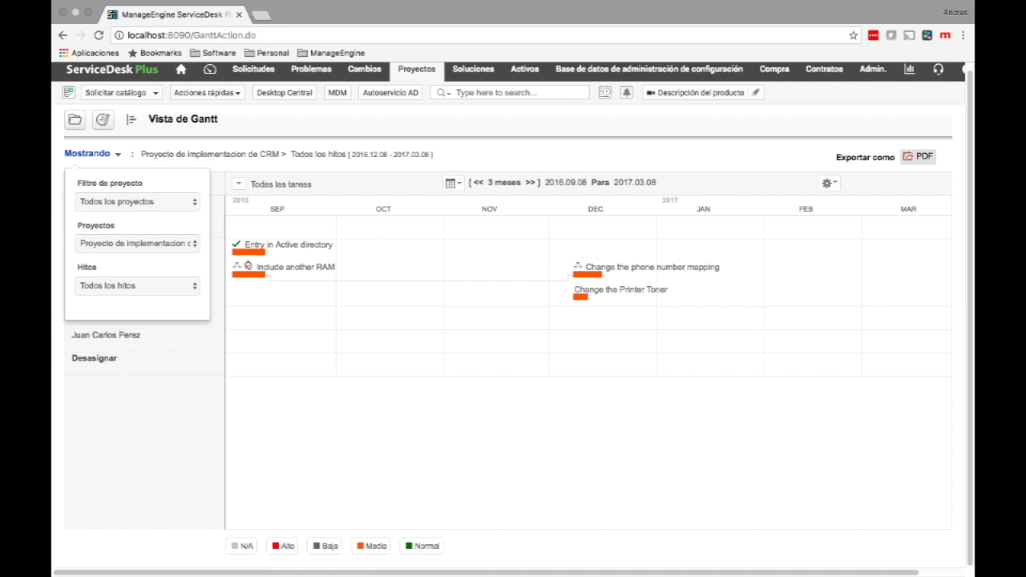
click(90, 154)
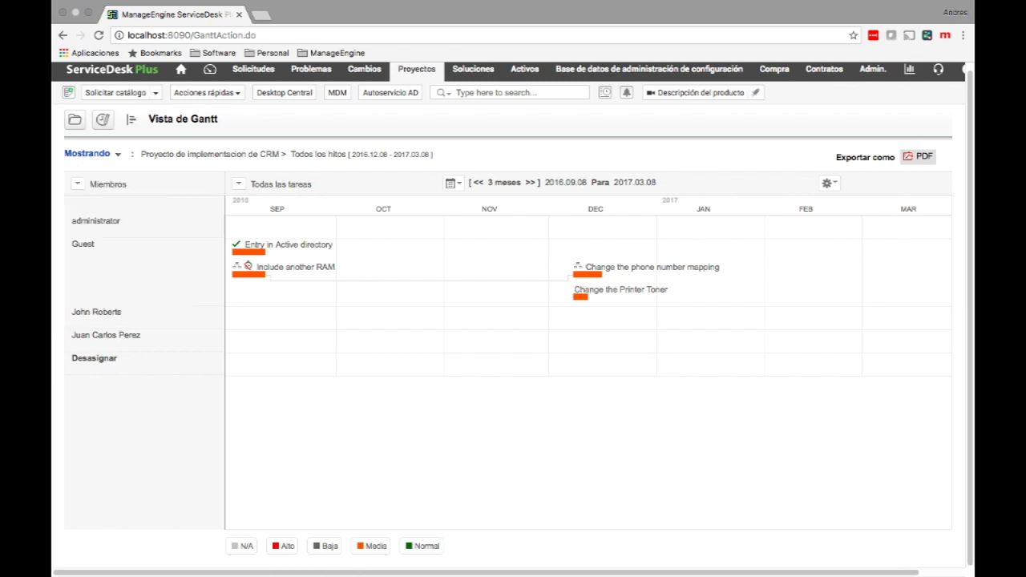
mouse_move(262, 247)
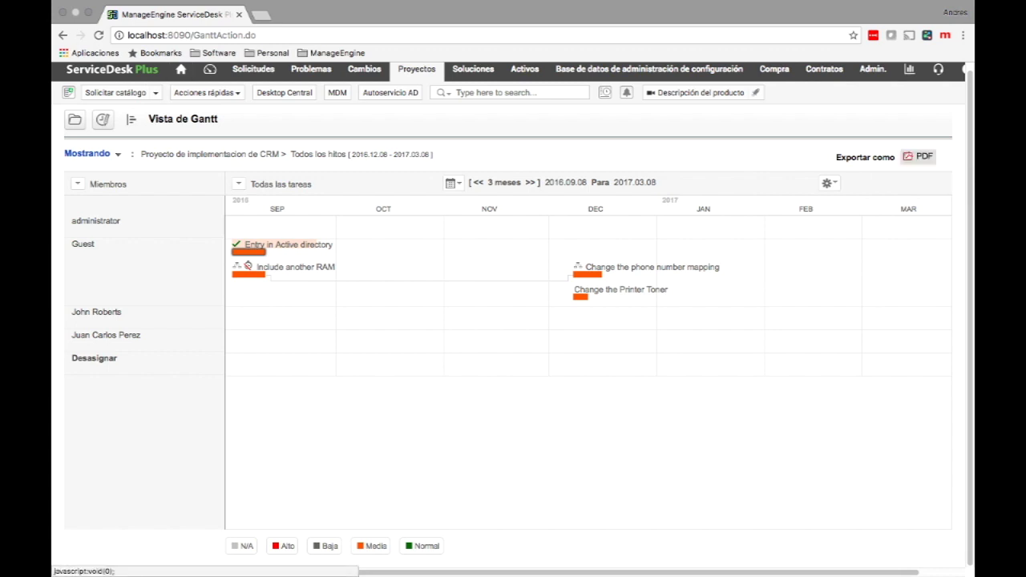
click(102, 119)
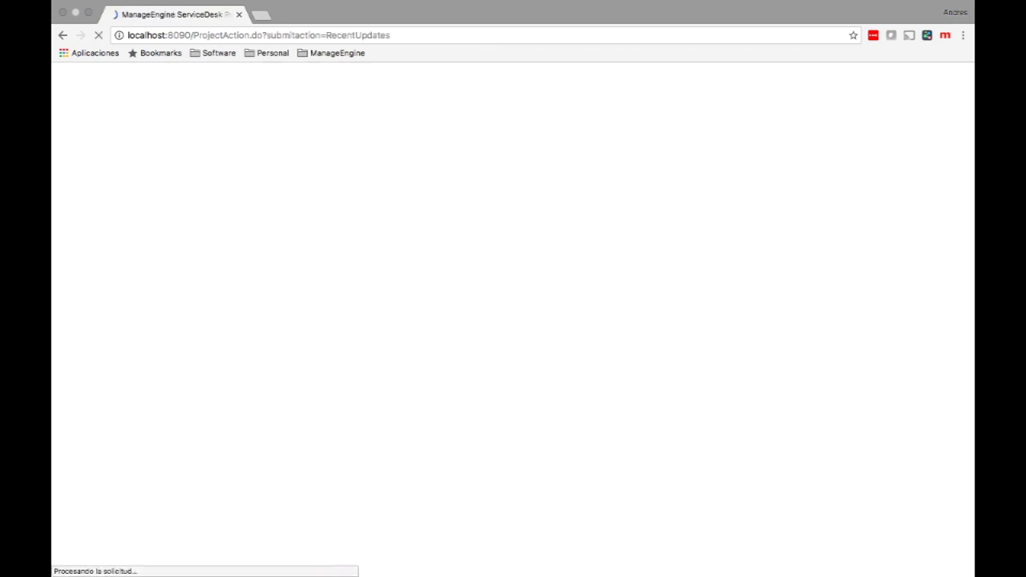
- Examine the MS Project import page, including its import results and Project Attribute Mapping, and return to the home page
click(417, 76)
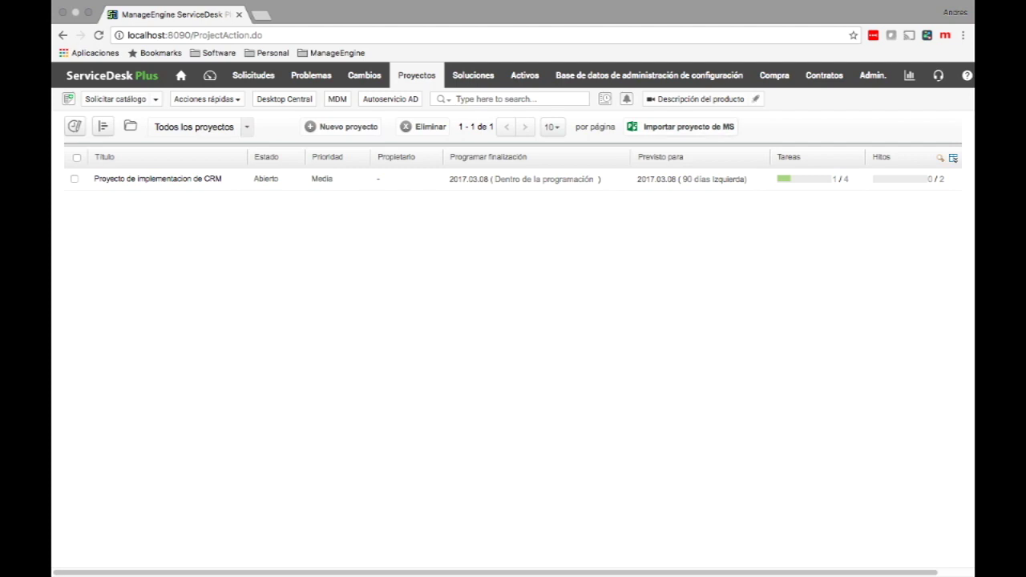
click(689, 127)
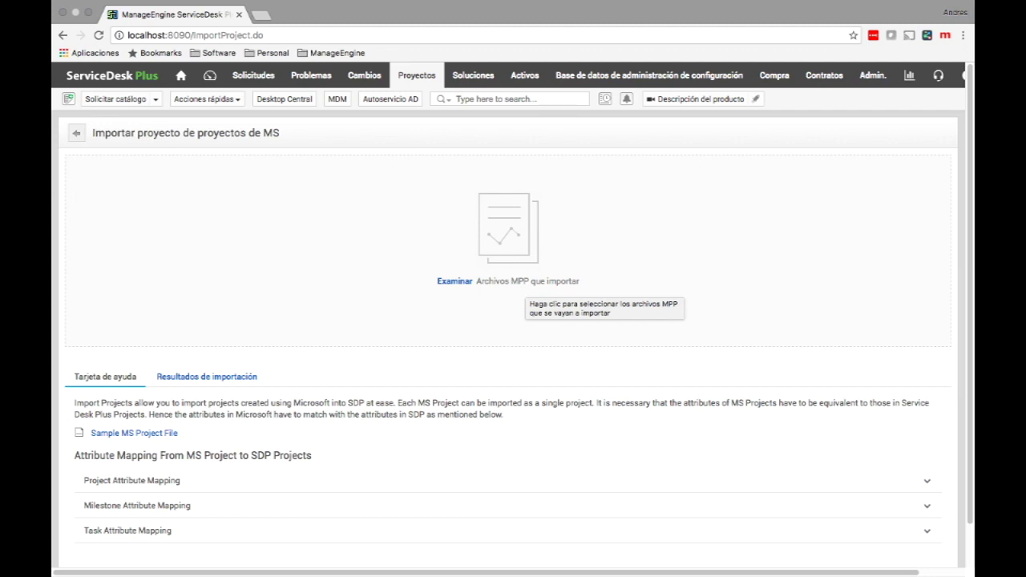
scroll(514, 321, down, 1)
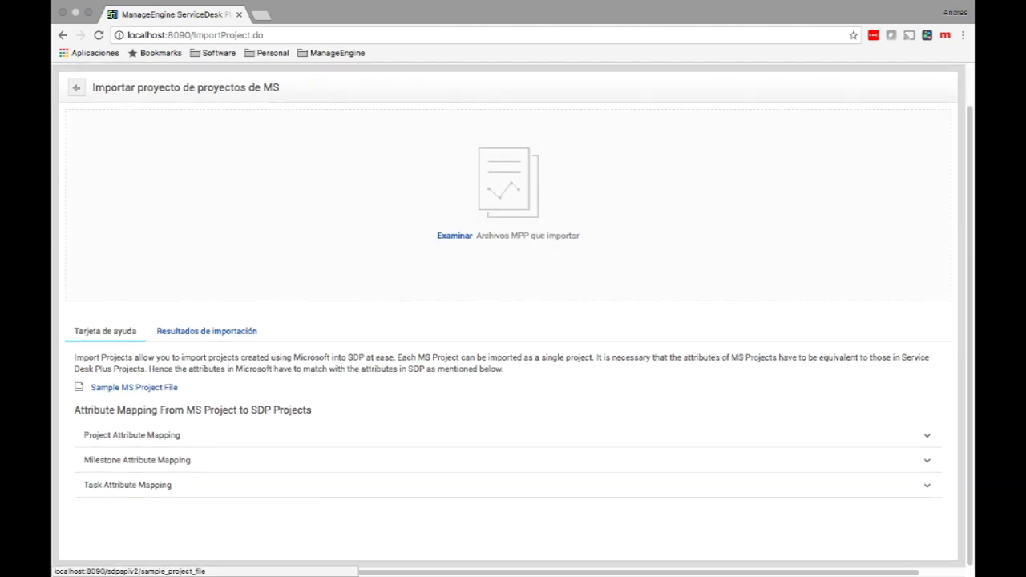
click(206, 331)
click(105, 331)
click(132, 435)
scroll(514, 320, down, 5)
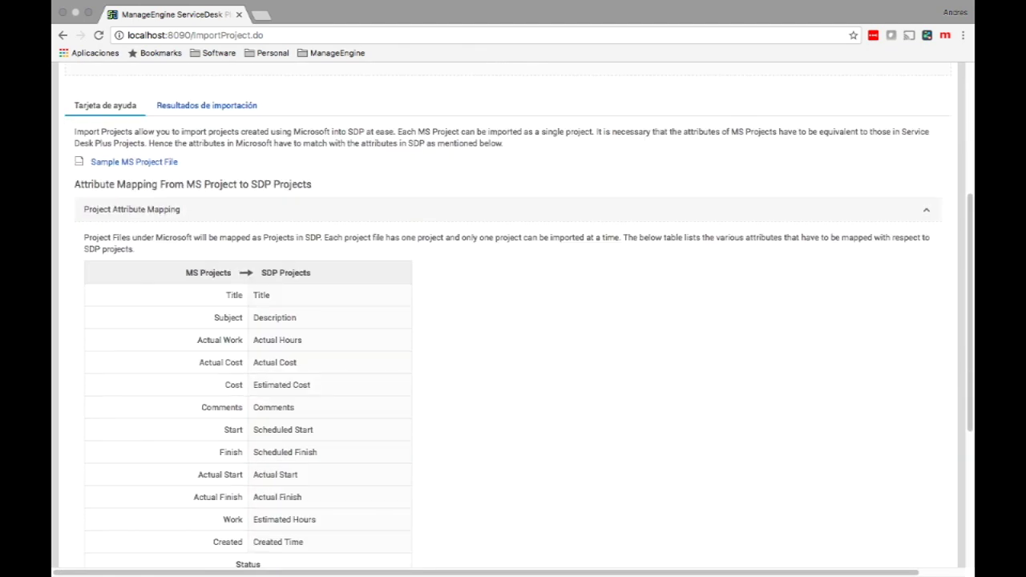
scroll(513, 321, down, 3)
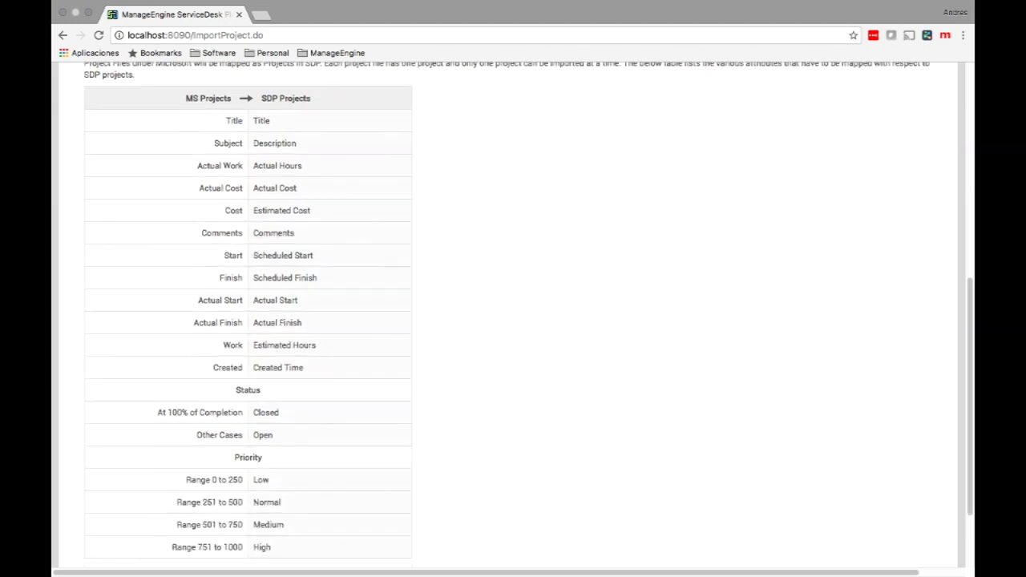
scroll(513, 321, up, 10)
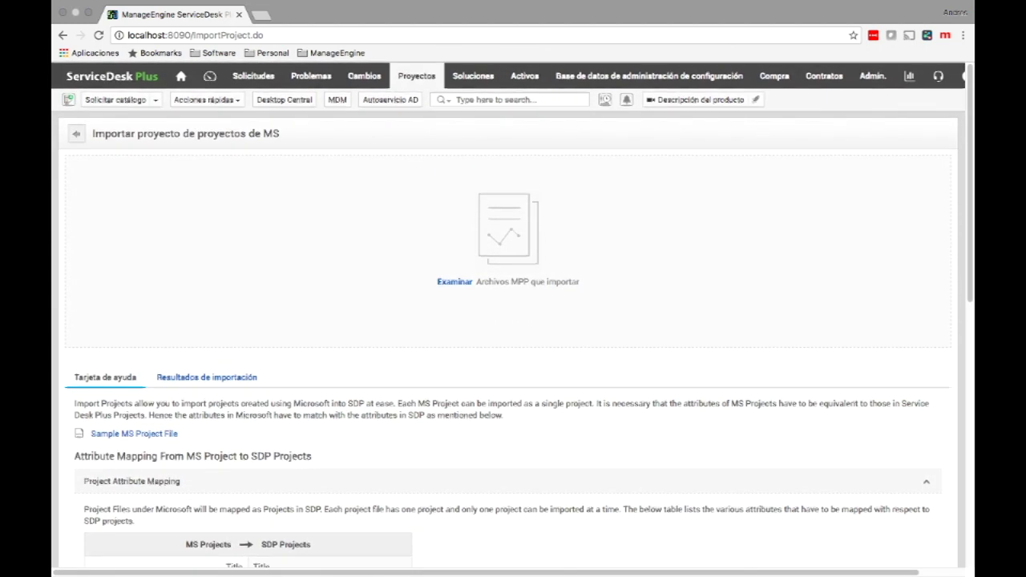
click(181, 76)
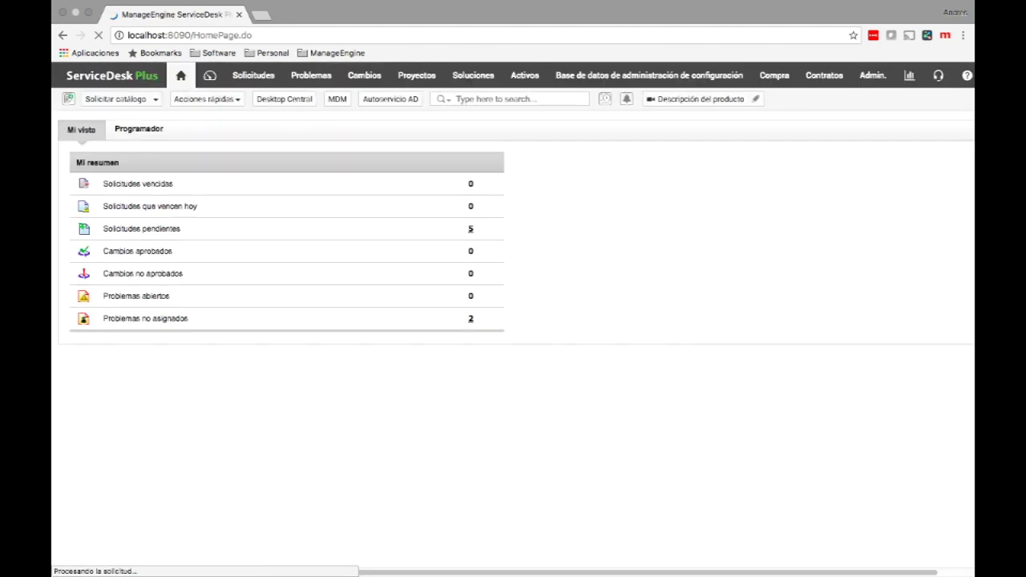